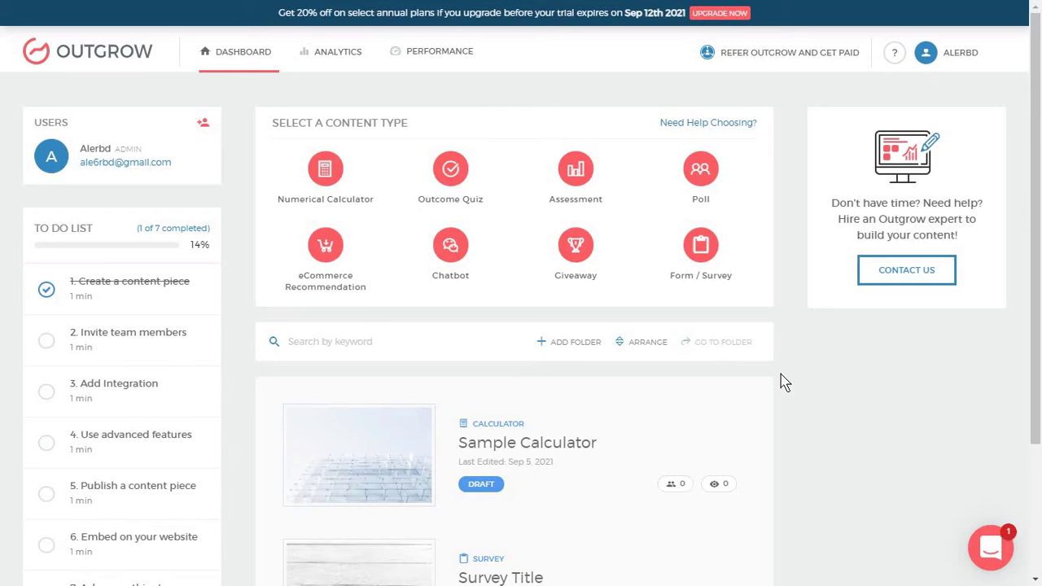
# Step: Examine the descriptions and examples of the available content types on the dashboard
pyautogui.scroll(-2, 782, 380)
pyautogui.scroll(2, 782, 382)
pyautogui.moveTo(732, 287)
pyautogui.moveTo(350, 208)
pyautogui.moveTo(594, 192)
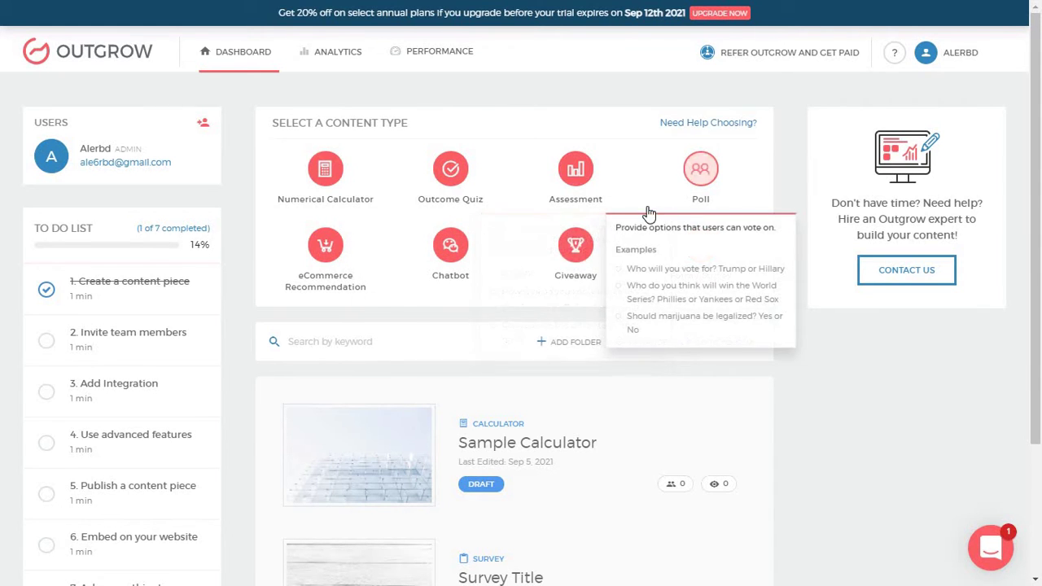
pyautogui.moveTo(356, 297)
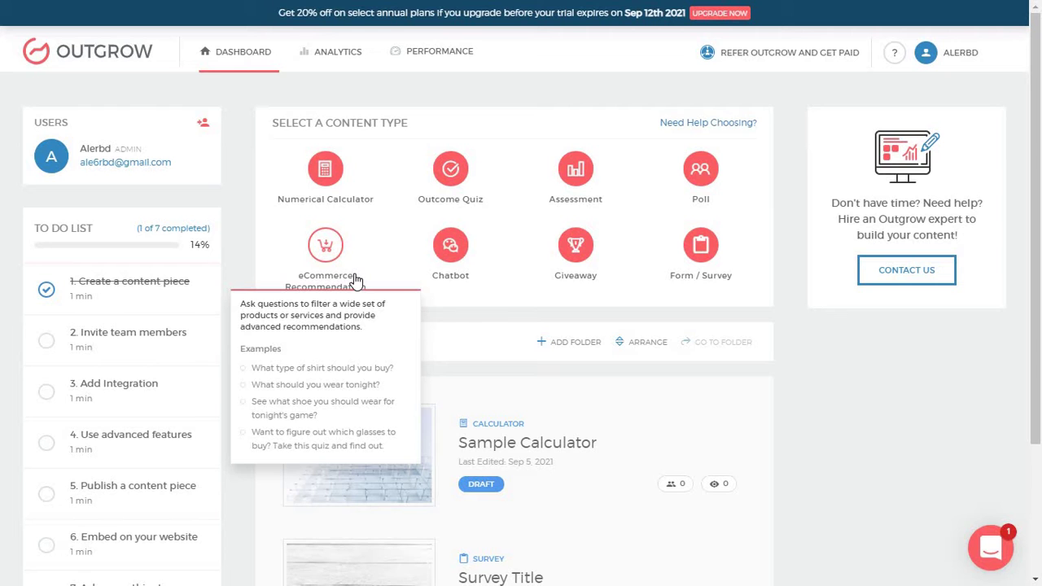
pyautogui.moveTo(554, 273)
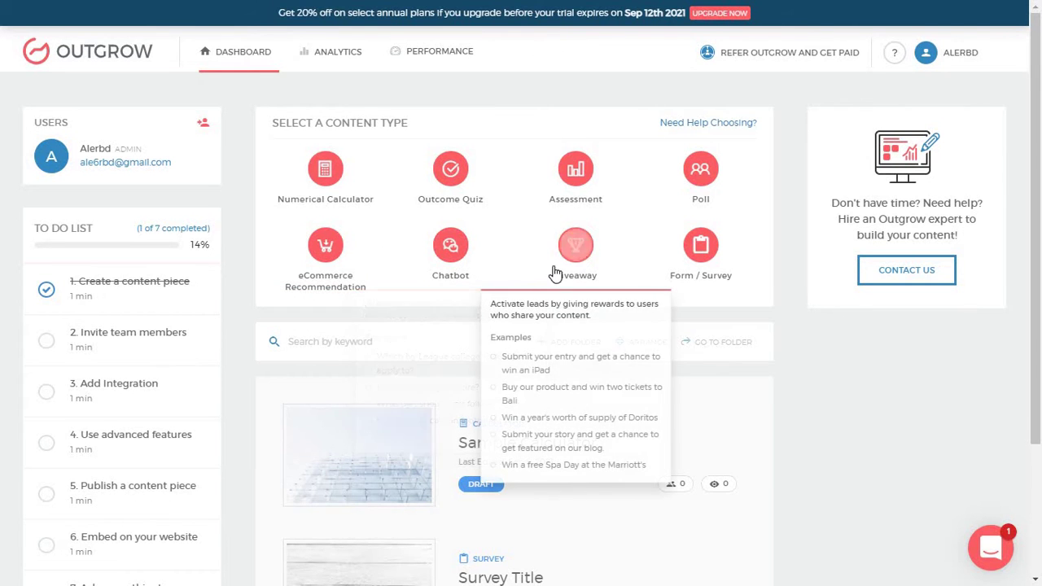
pyautogui.moveTo(680, 272)
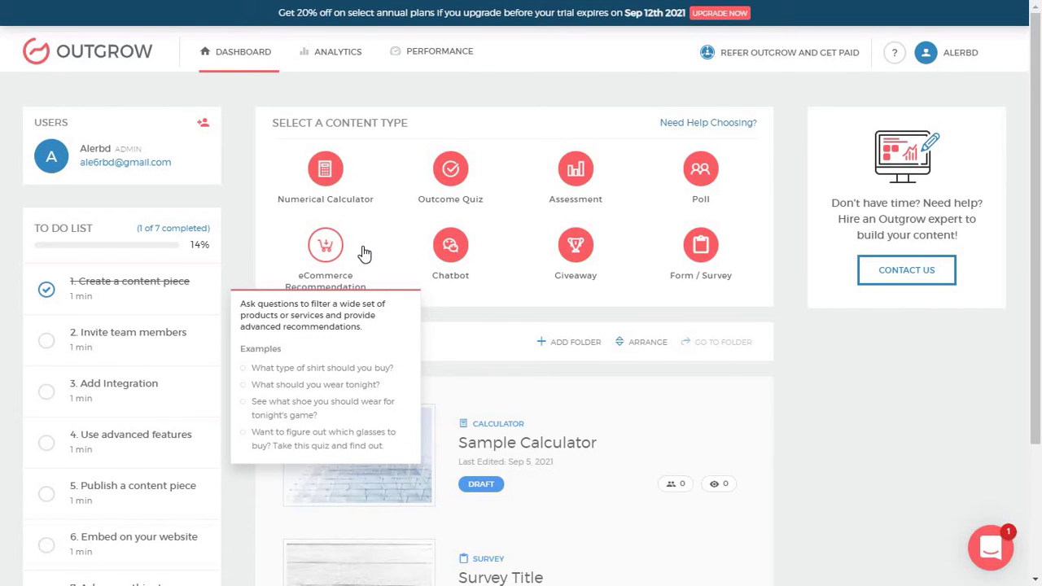
# Step: Create a numerical calculator named Podcast Calculator from the marketing template for the actual cost of setting up an in-home podcast studio
pyautogui.moveTo(375, 167)
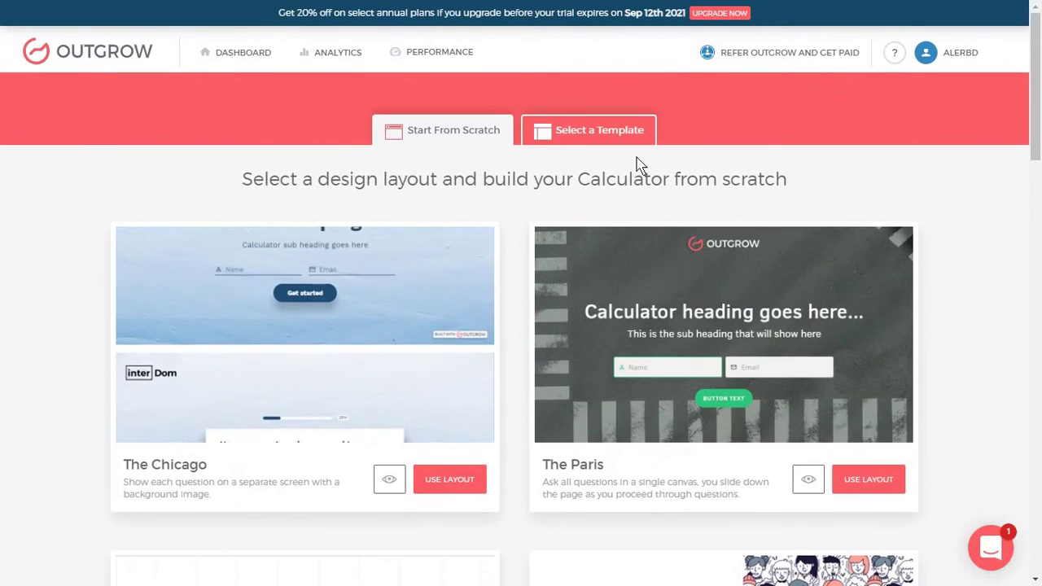
pyautogui.click(612, 139)
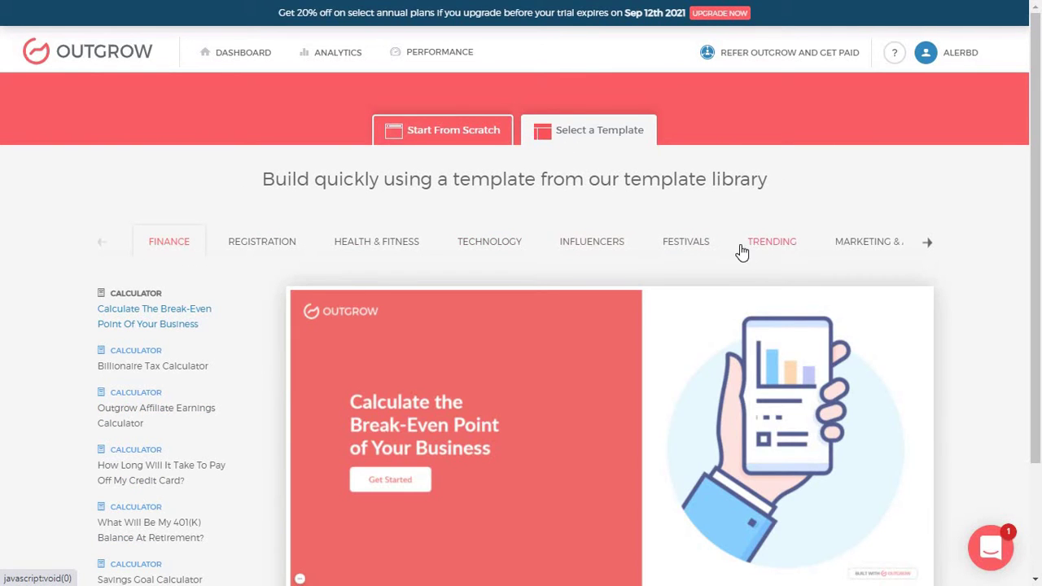
pyautogui.click(416, 254)
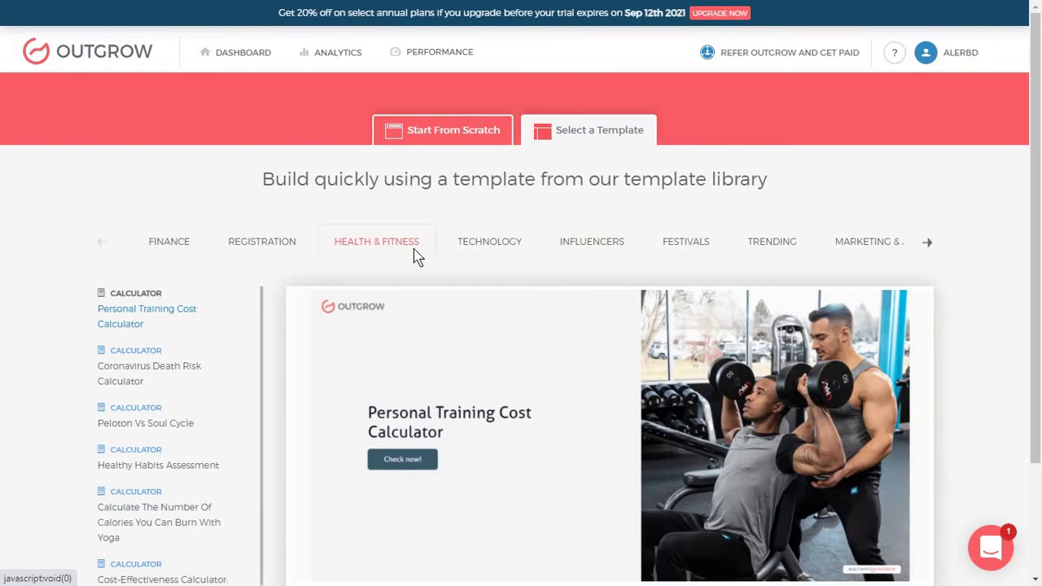
pyautogui.click(490, 252)
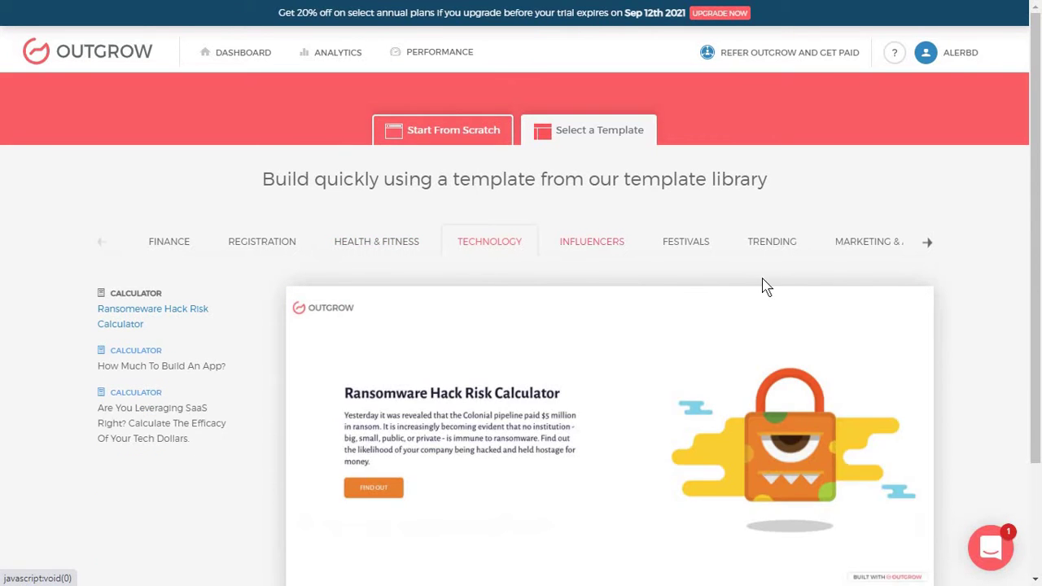
pyautogui.click(775, 253)
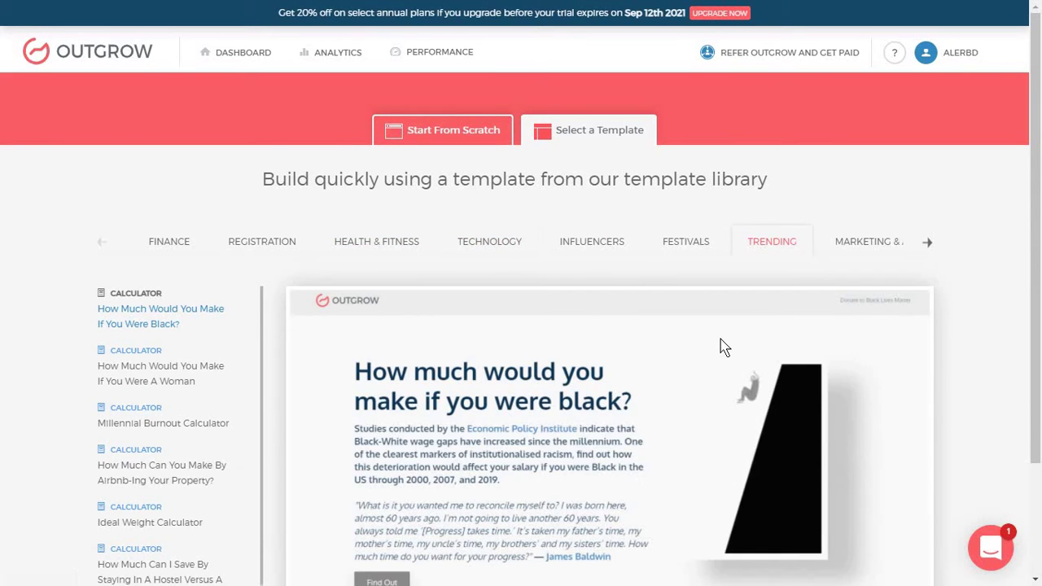
pyautogui.scroll(-1, 721, 346)
pyautogui.click(857, 169)
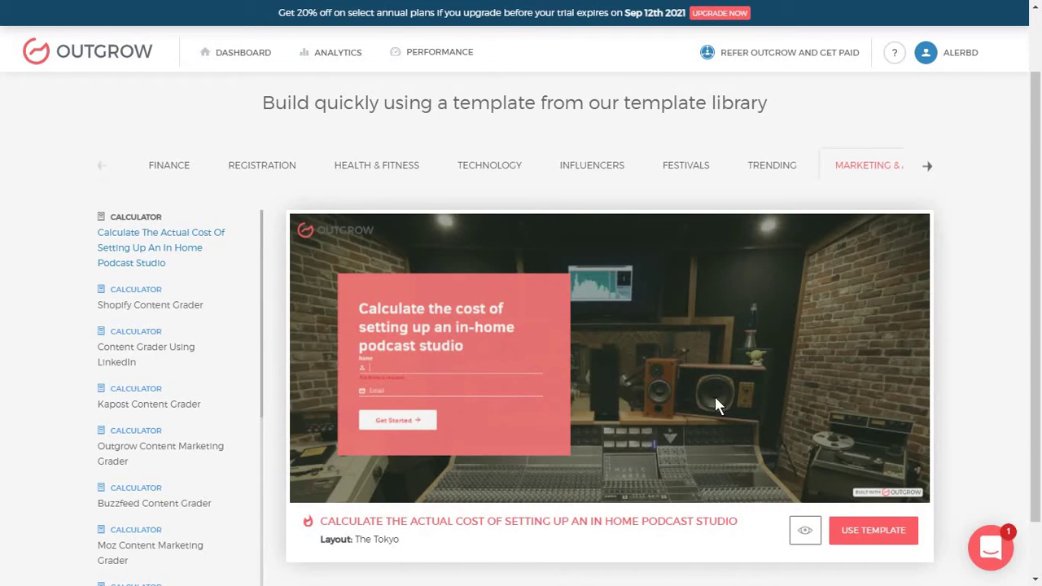
pyautogui.click(871, 539)
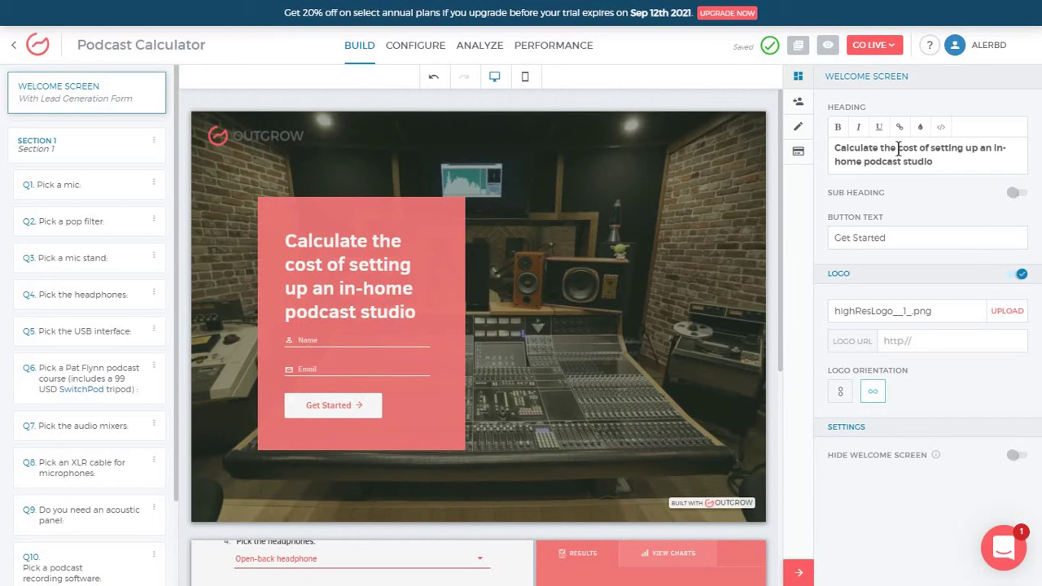
# Step: Change the welcome screen's heading to "Calculate the cost of your podcast studio"
pyautogui.moveTo(864, 161); pyautogui.dragTo(898, 148)
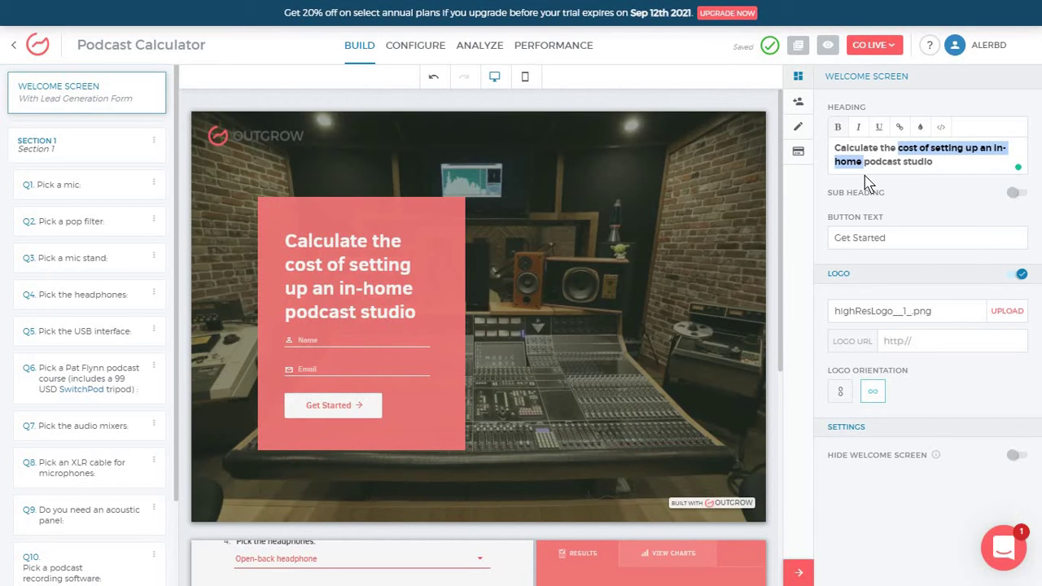
pyautogui.click(920, 148)
pyautogui.moveTo(931, 148); pyautogui.dragTo(862, 163)
pyautogui.write('your')
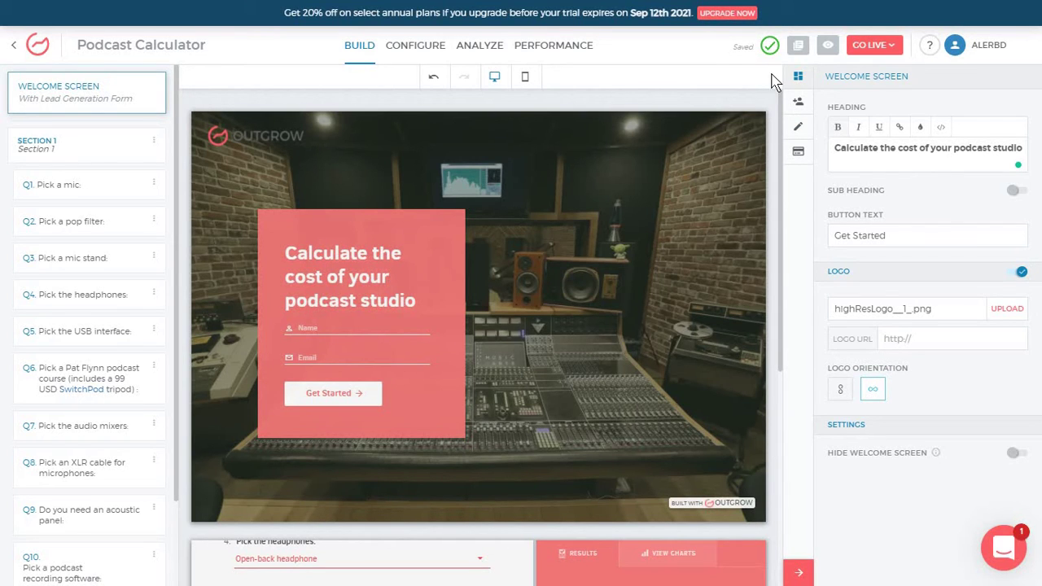
# Step: Try out the welcome screen's sub heading, turn it back off, and set the button text to "Find out"
pyautogui.click(1017, 192)
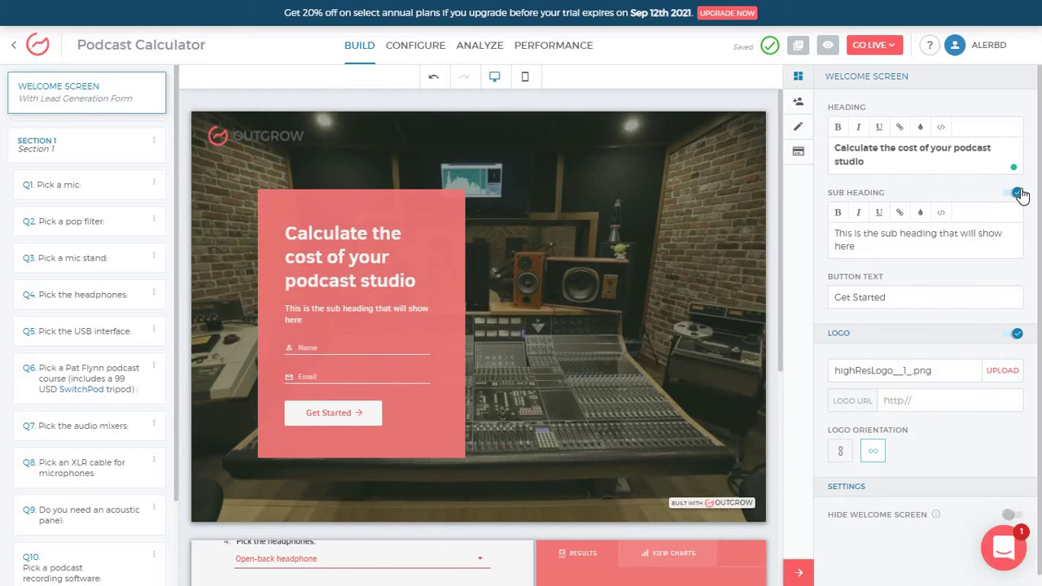
pyautogui.click(1017, 192)
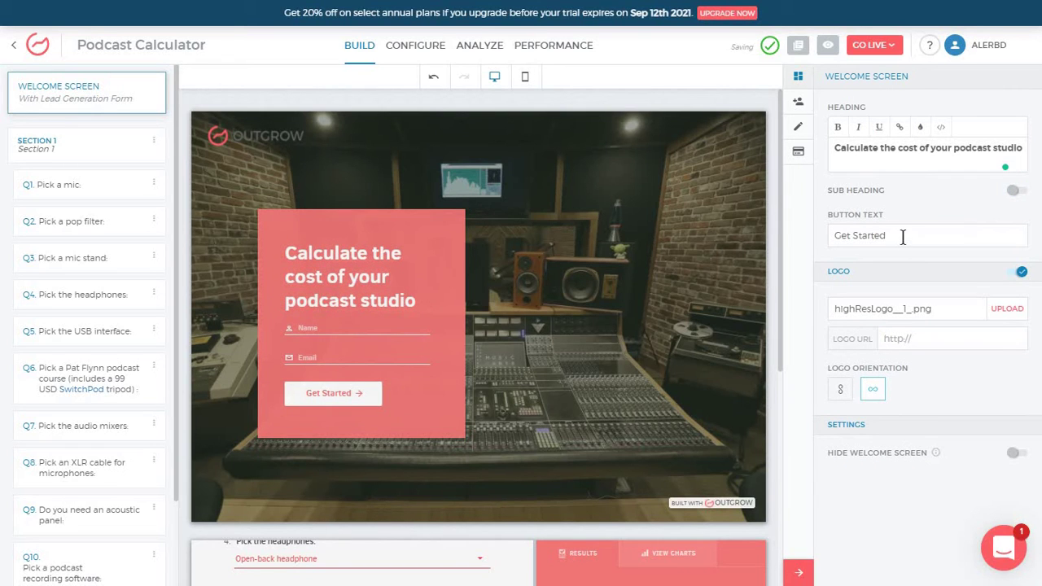
pyautogui.moveTo(904, 236); pyautogui.dragTo(832, 235)
pyautogui.press('BackSpace')
pyautogui.write('Find out')
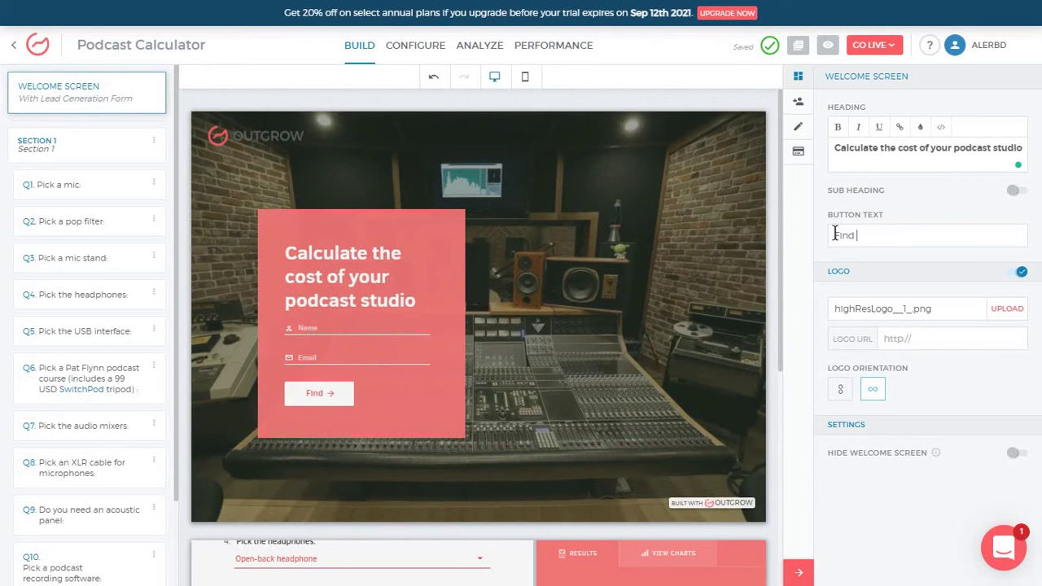
# Step: Turn the welcome screen's logo off and on again, and set its orientation to vertical
pyautogui.click(1018, 272)
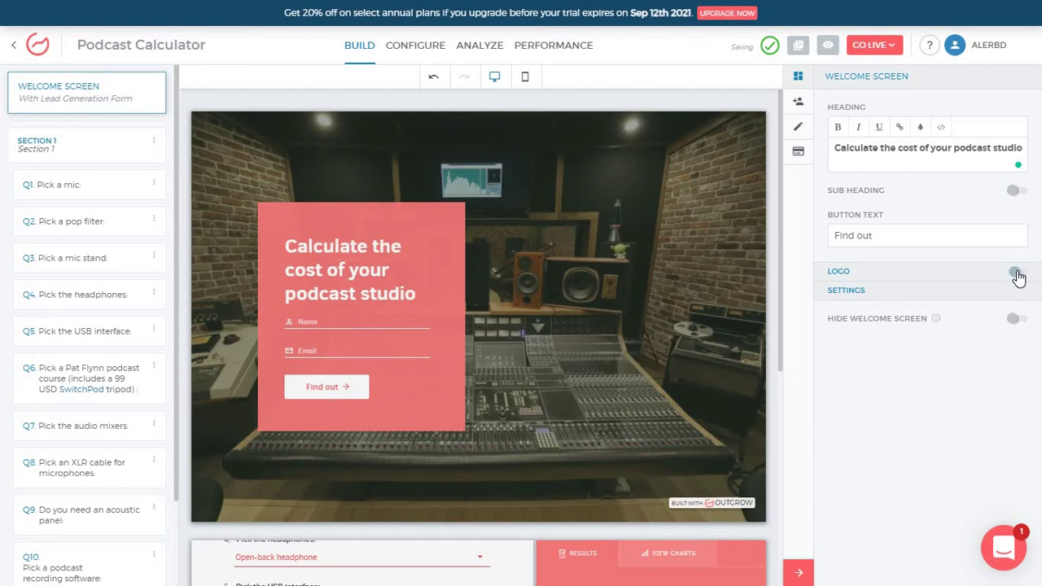
pyautogui.click(1018, 274)
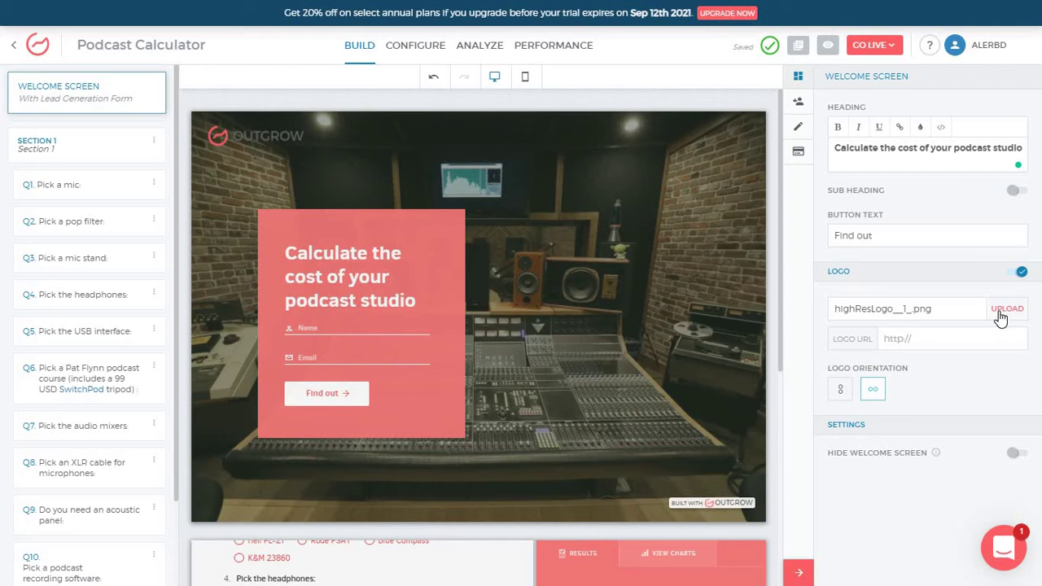
pyautogui.click(841, 390)
pyautogui.click(881, 394)
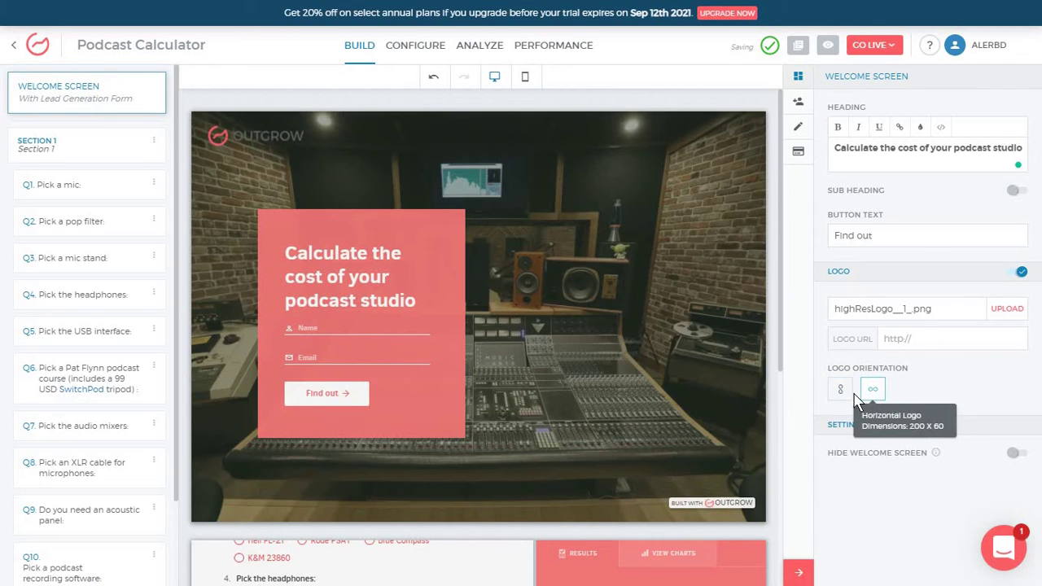
pyautogui.click(841, 390)
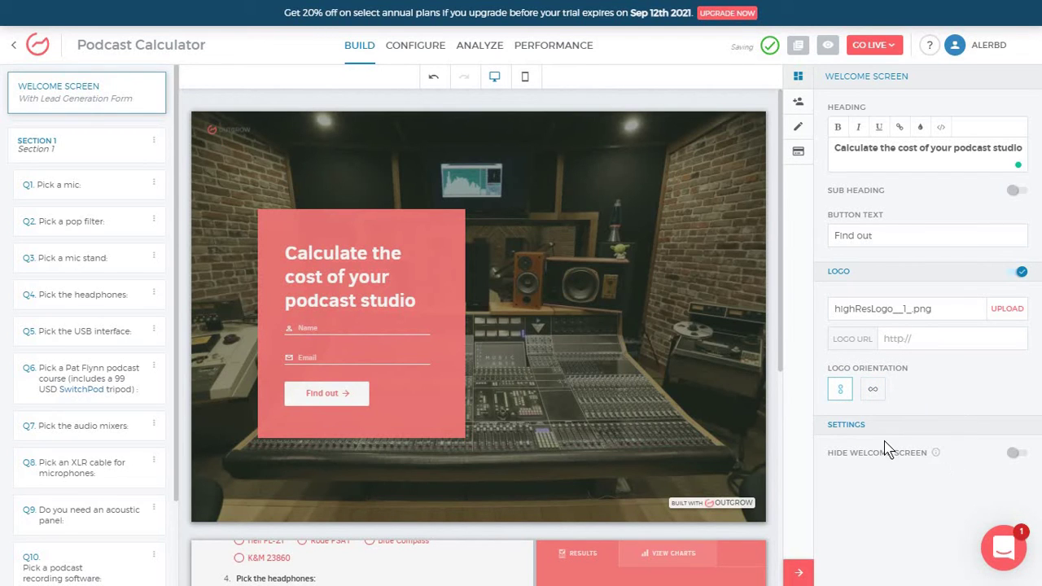
# Step: Try hiding the welcome screen, restore it, and preview the calculator in mobile view before returning to desktop view
pyautogui.click(1018, 453)
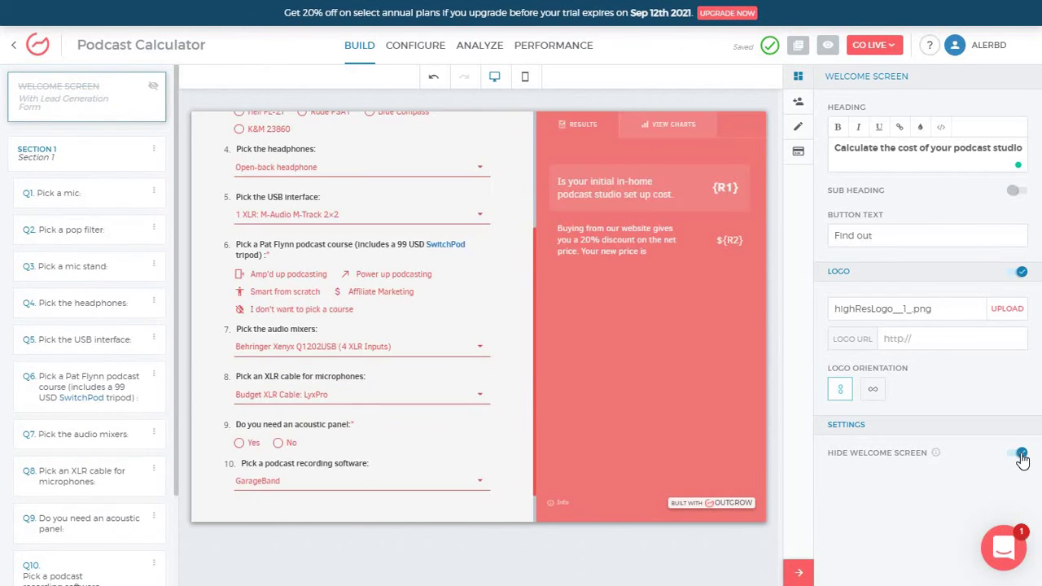
pyautogui.click(1021, 455)
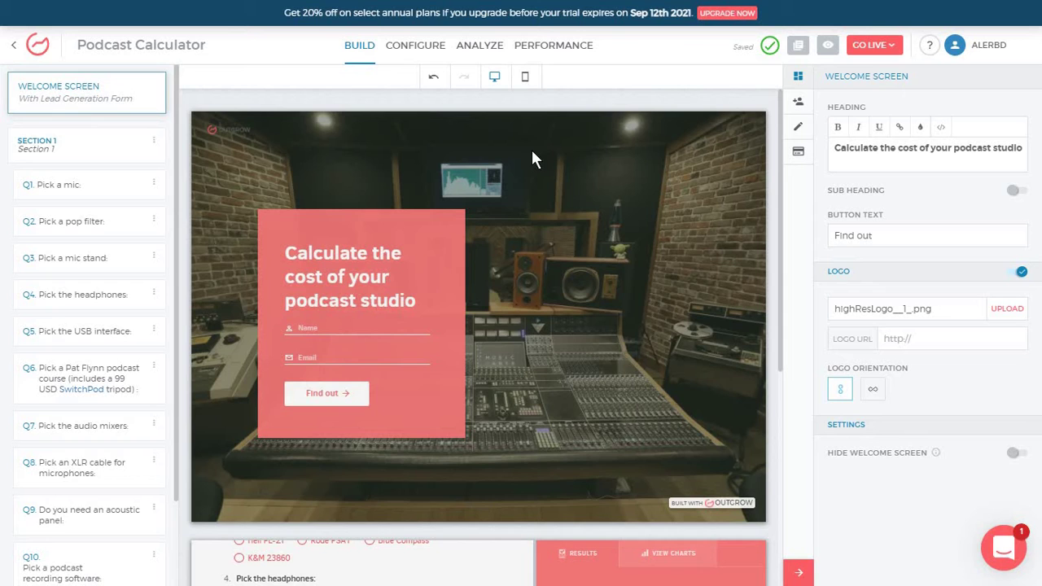
pyautogui.click(534, 79)
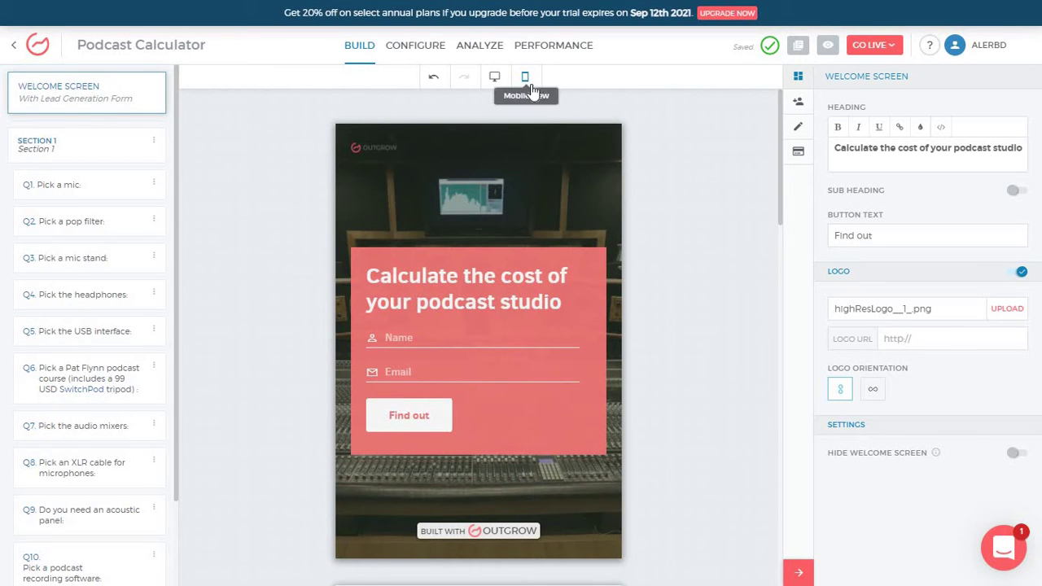
pyautogui.click(497, 79)
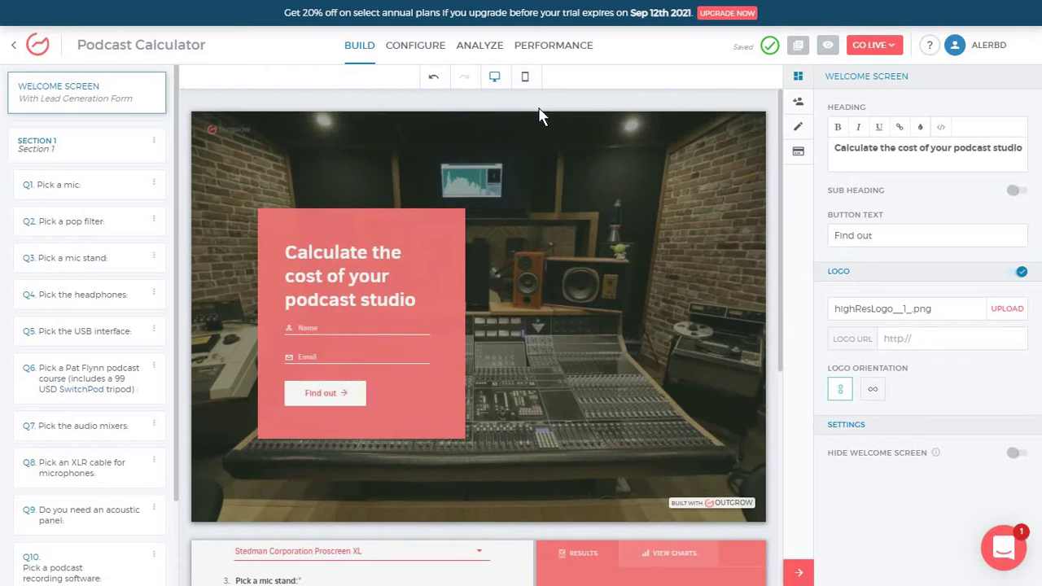
# Step: Review the lead generation properties and delete the Full Name field from the form
pyautogui.click(795, 109)
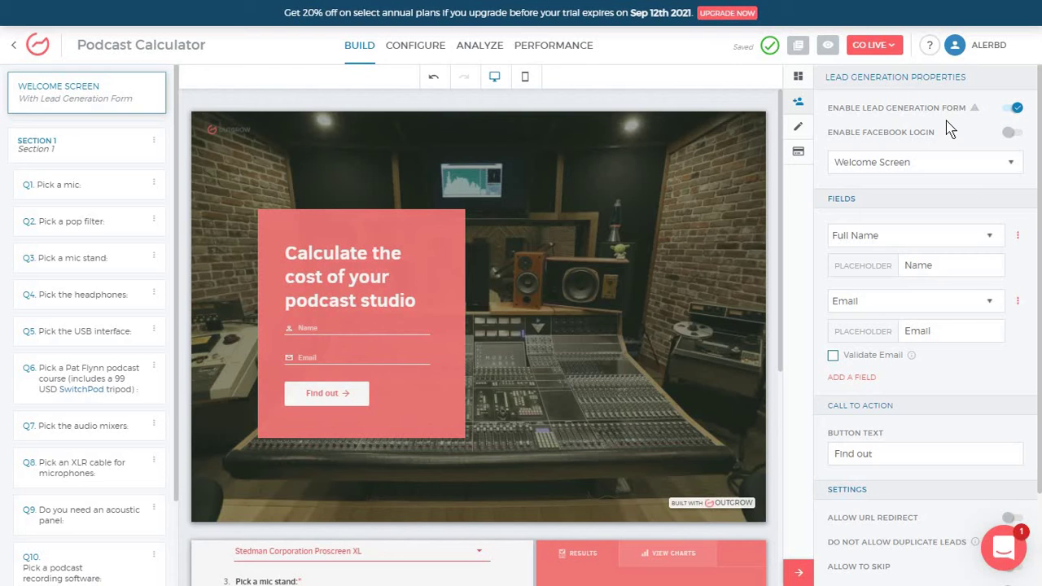
pyautogui.scroll(-1, 900, 202)
pyautogui.scroll(-2, 900, 202)
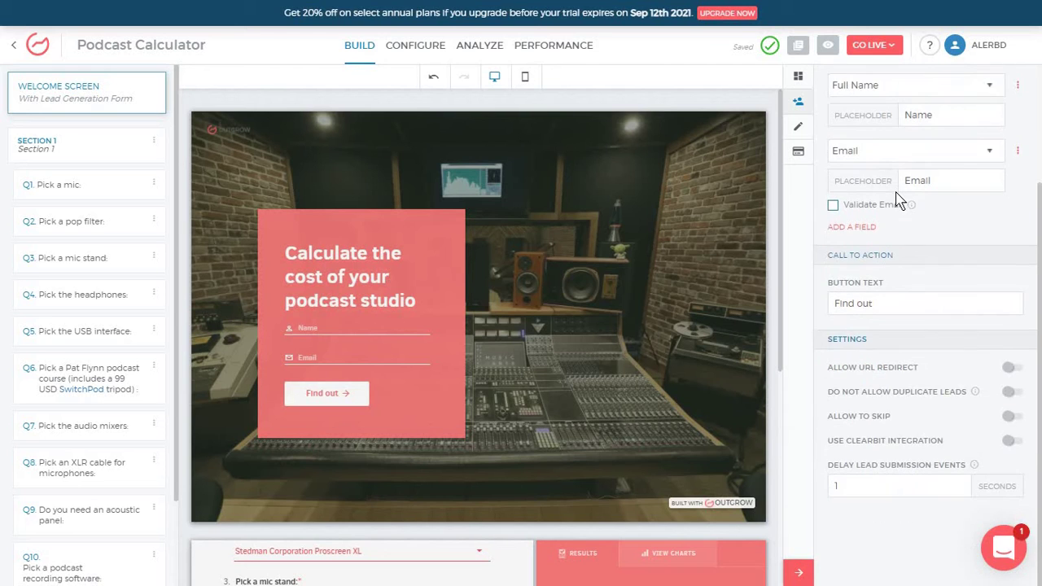
pyautogui.scroll(3, 899, 202)
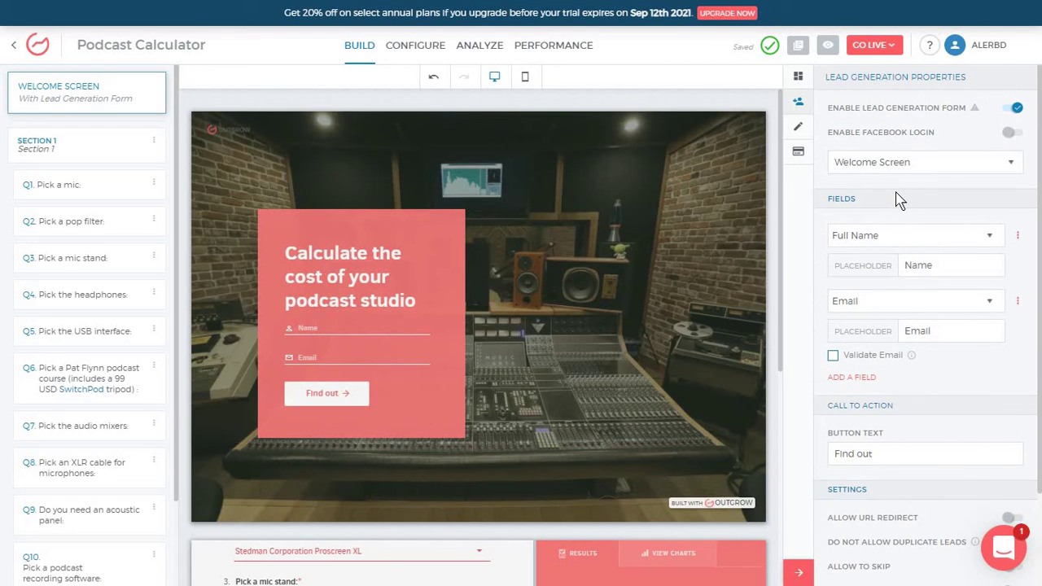
pyautogui.scroll(-1, 847, 232)
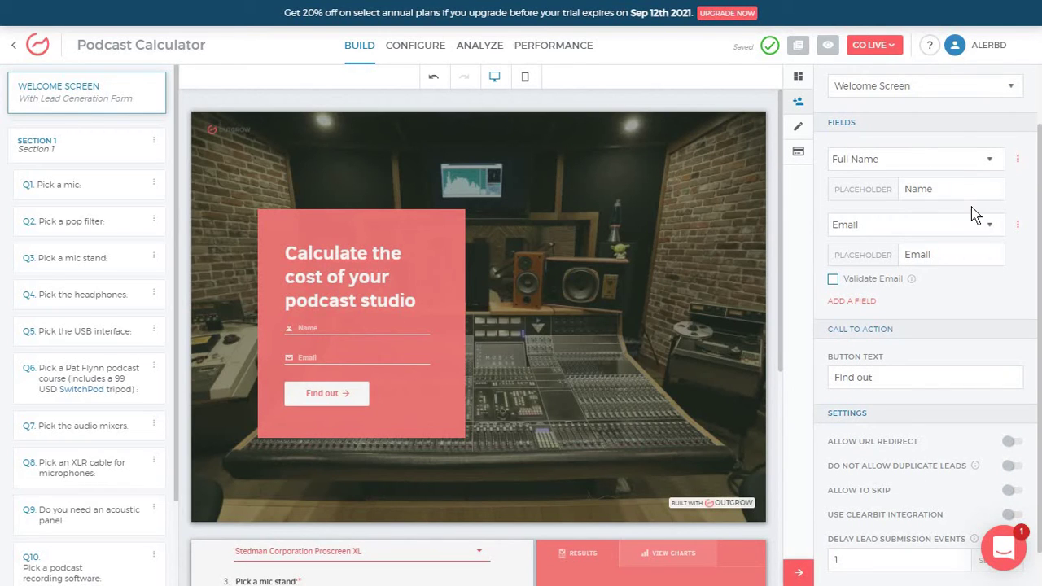
pyautogui.click(1018, 159)
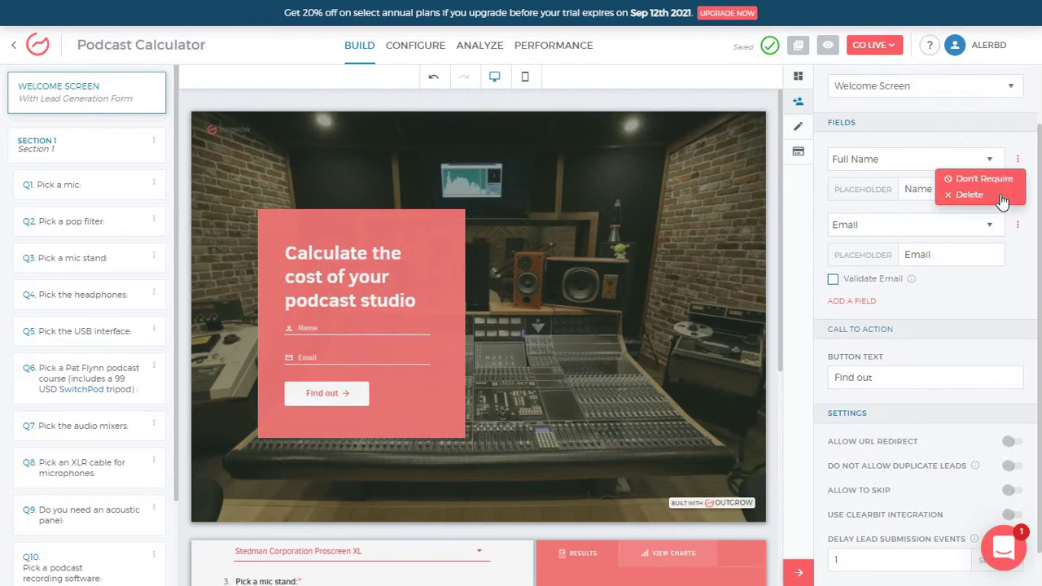
pyautogui.click(972, 195)
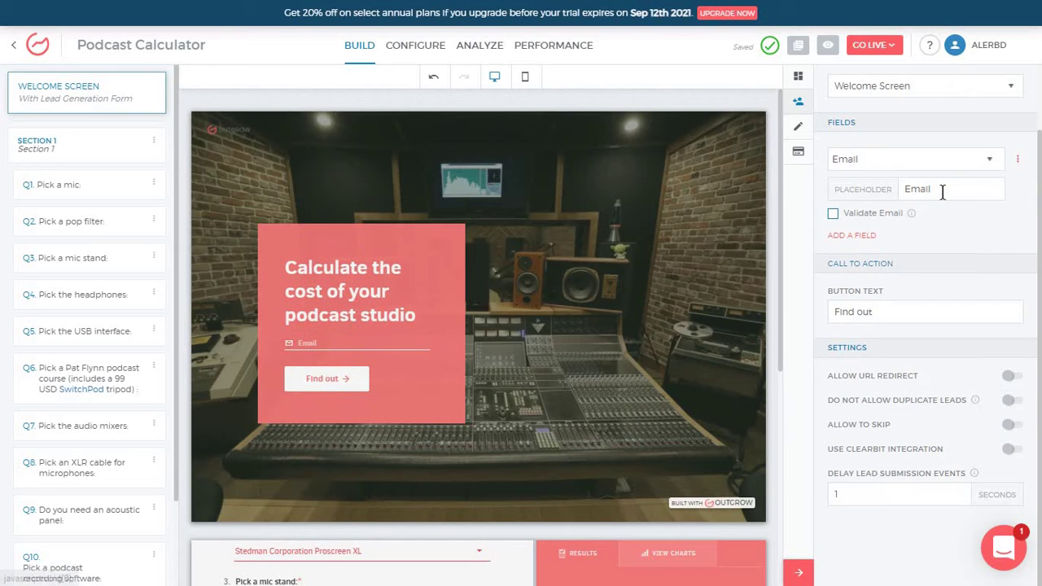
# Step: Try adding another form field, remove it, and set the Email field's placeholder to "Give us your email"
pyautogui.click(854, 236)
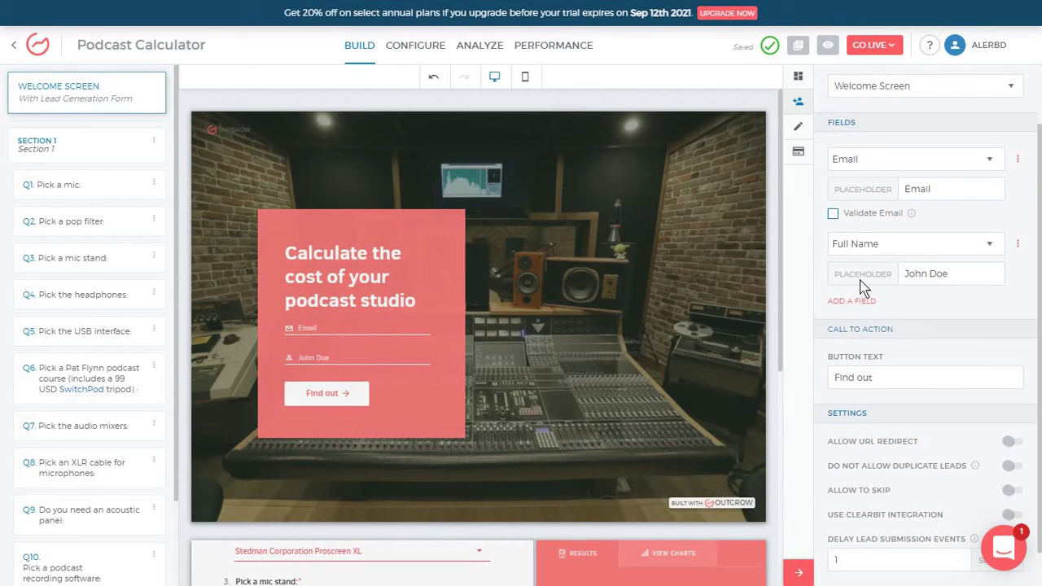
pyautogui.click(1018, 243)
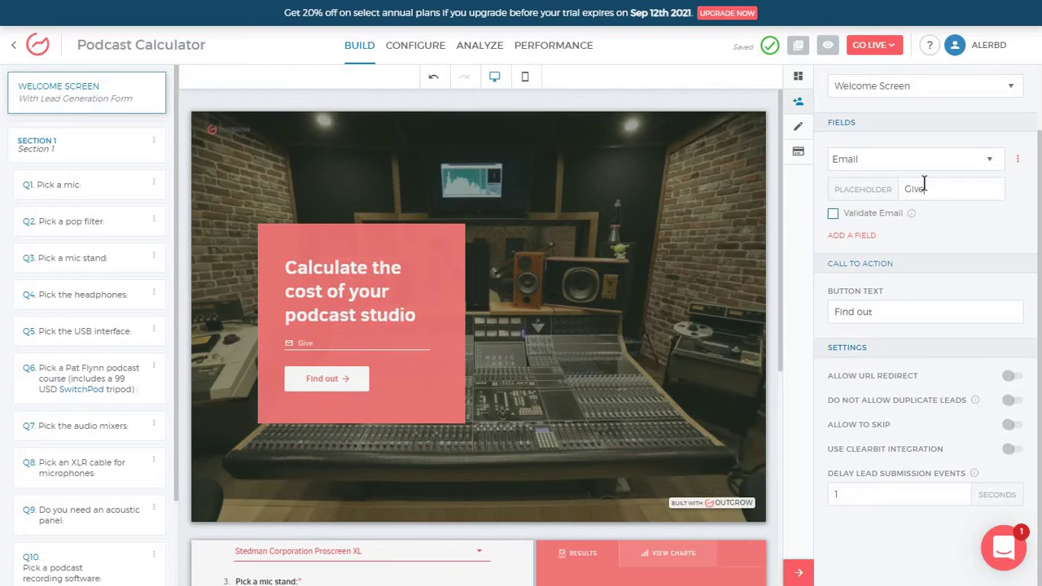
pyautogui.write('us your email')
# Step: Try the Allow to Skip setting, turn it back off, and enable the Clearbit integration for the lead form
pyautogui.scroll(-1, 977, 389)
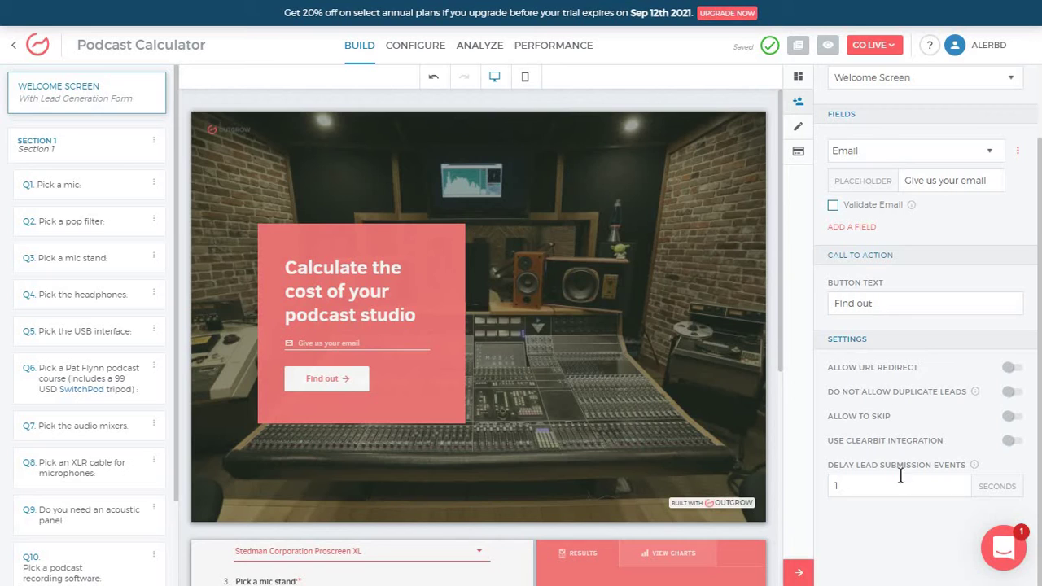
pyautogui.click(1011, 417)
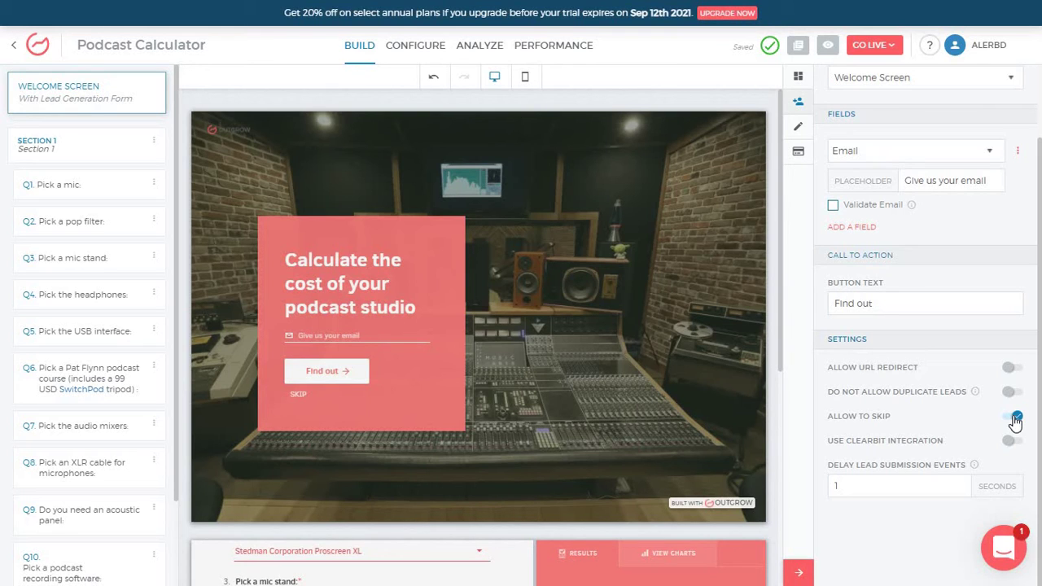
pyautogui.click(1013, 417)
pyautogui.click(1013, 441)
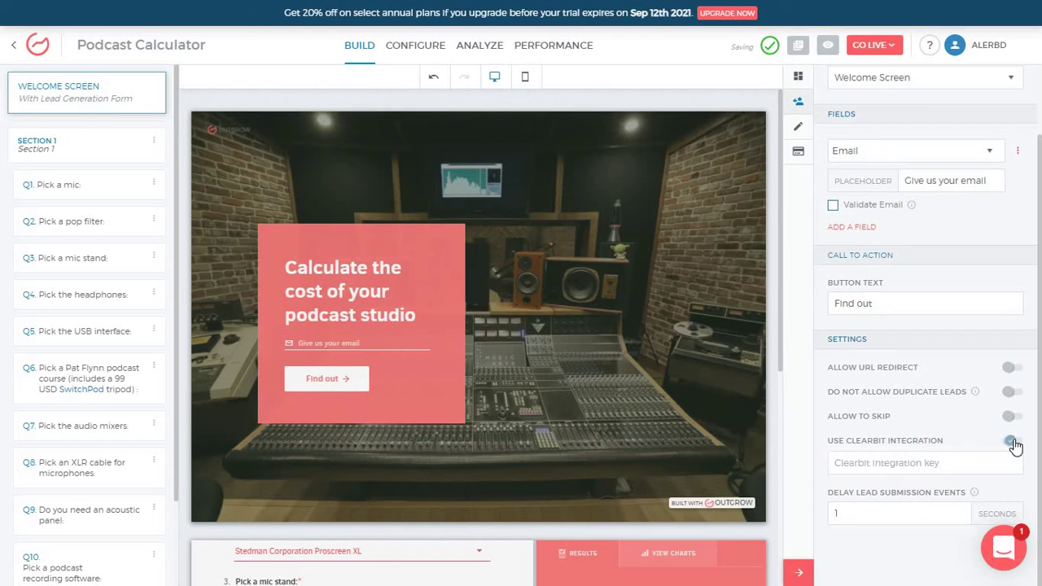
# Step: Turn off the Clearbit integration and disallow duplicate leads, checking for duplicates by the Email field
pyautogui.click(1015, 443)
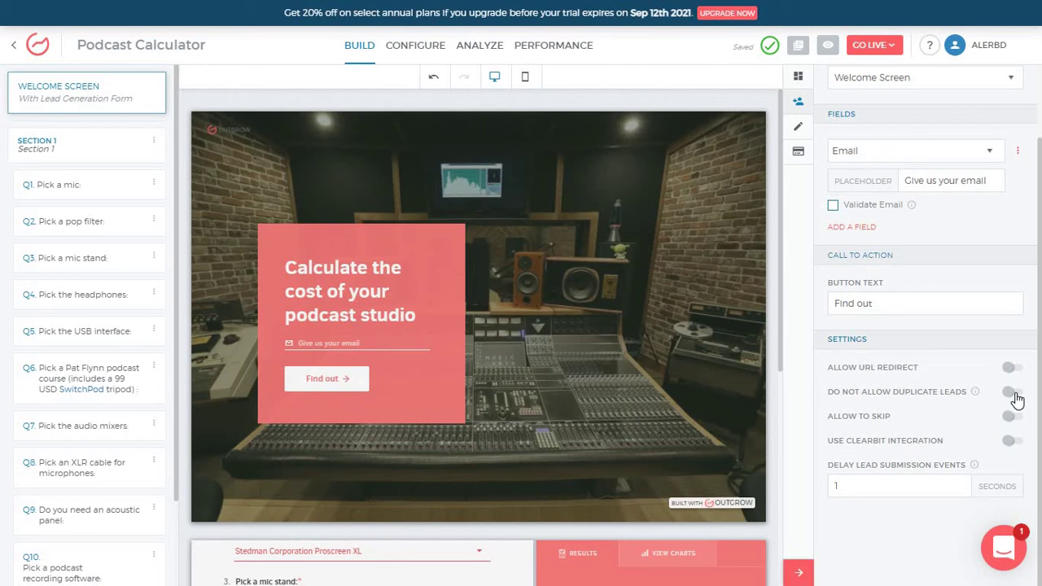
pyautogui.click(1014, 393)
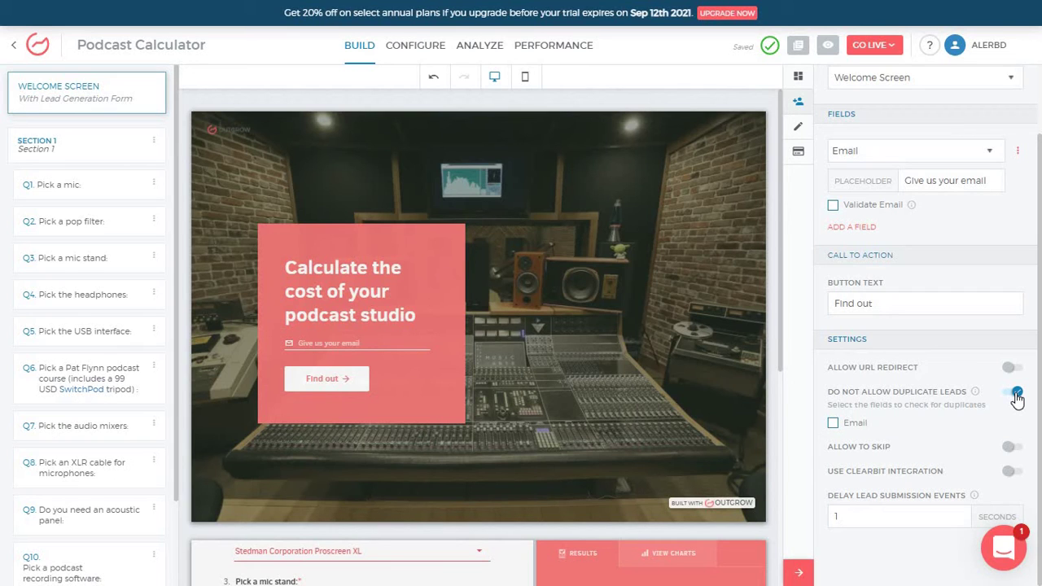
pyautogui.click(834, 422)
pyautogui.scroll(-1, 872, 272)
pyautogui.scroll(3, 872, 272)
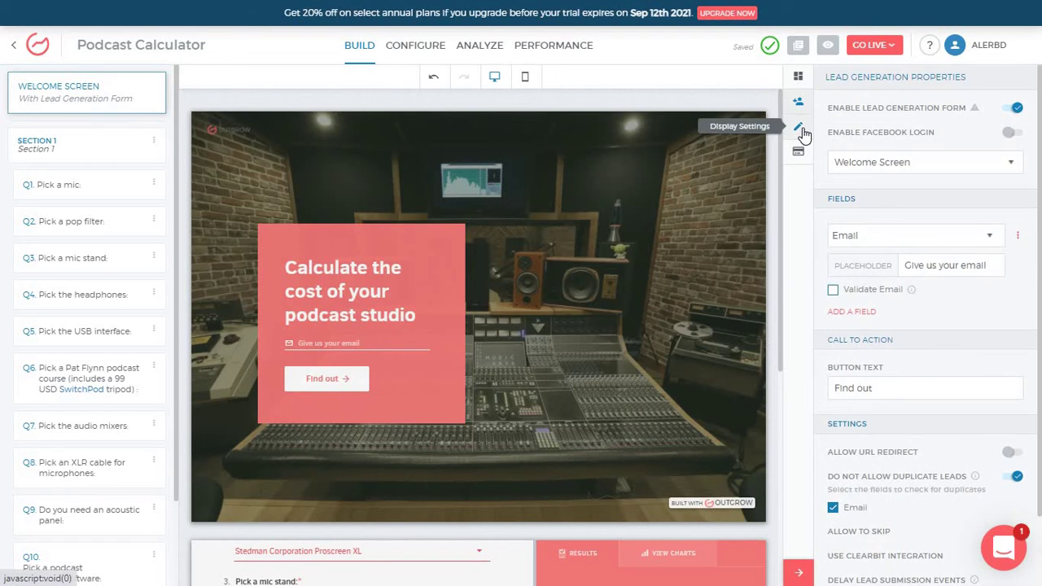
# Step: In the display settings, try the blue and red predefined palettes, and apply the white and light-blue palette
pyautogui.click(797, 126)
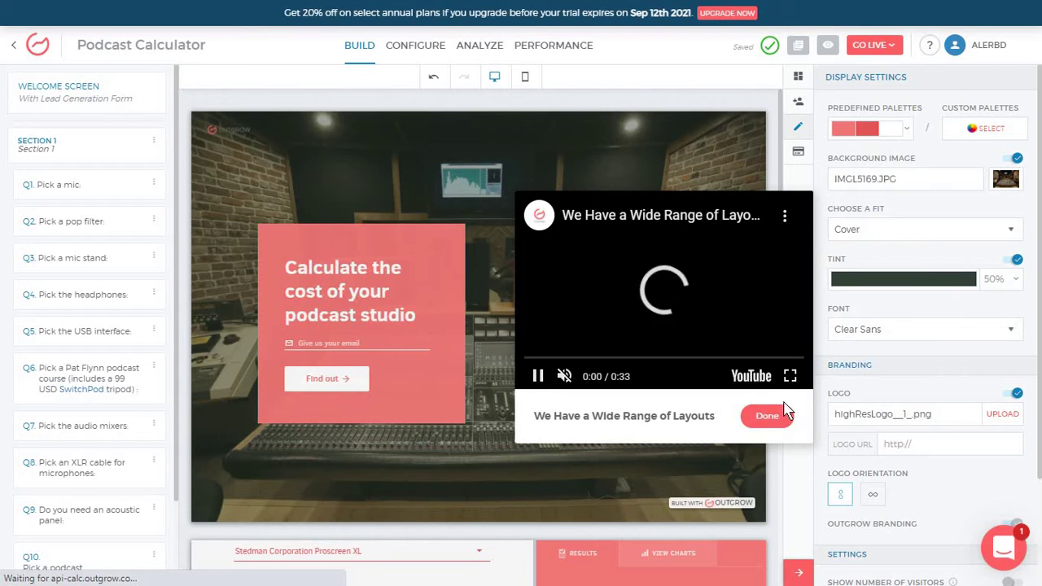
pyautogui.click(784, 415)
pyautogui.click(878, 134)
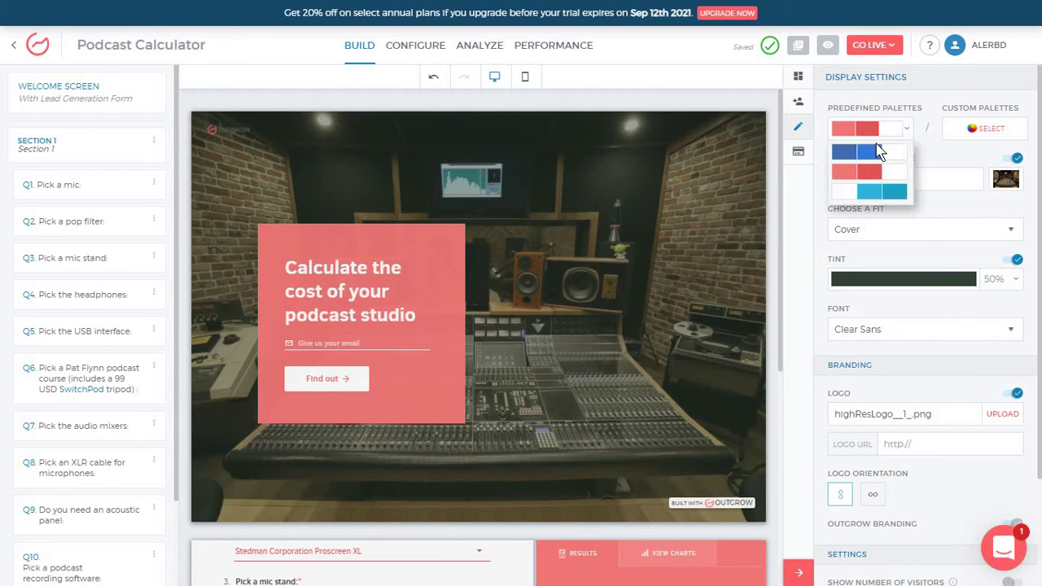
pyautogui.click(877, 154)
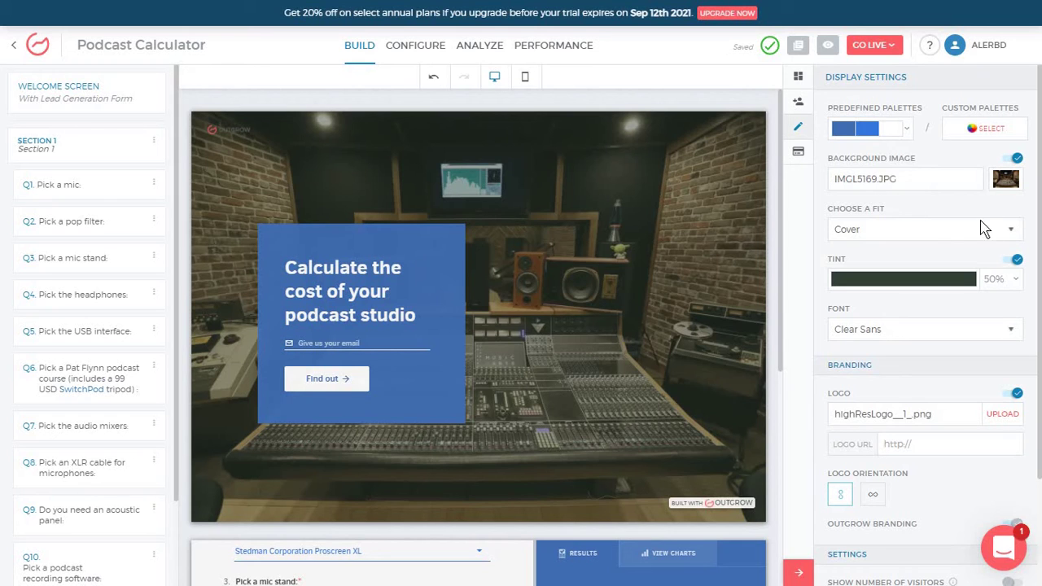
pyautogui.click(868, 129)
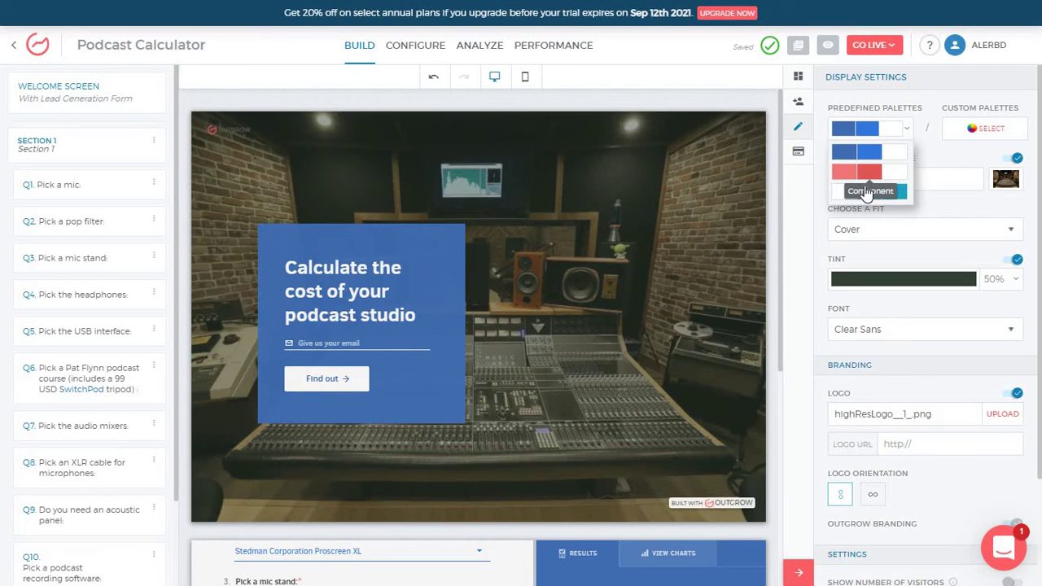
pyautogui.click(889, 175)
pyautogui.scroll(-3, 651, 358)
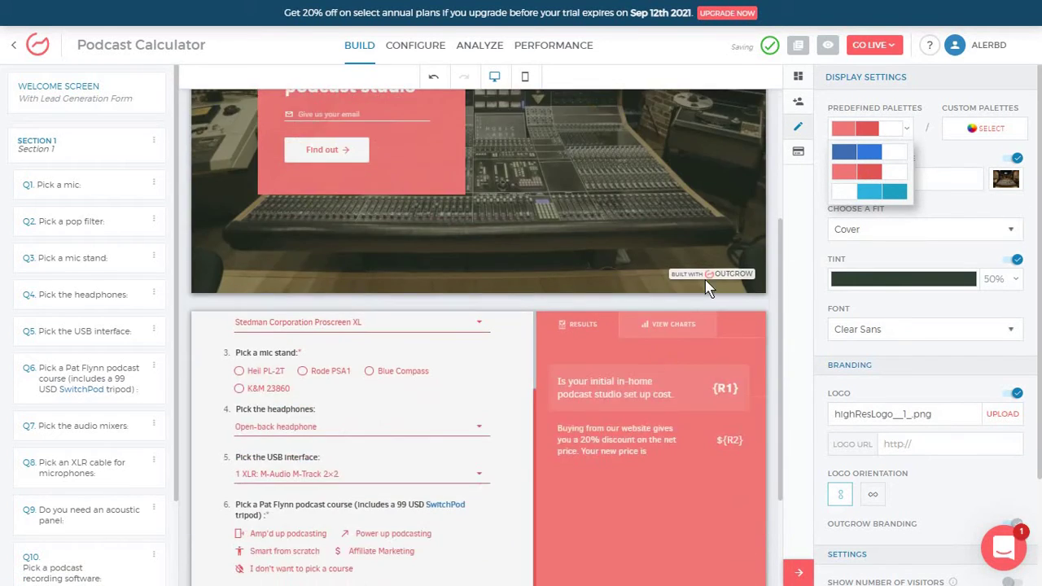
pyautogui.scroll(3, 651, 358)
pyautogui.click(893, 194)
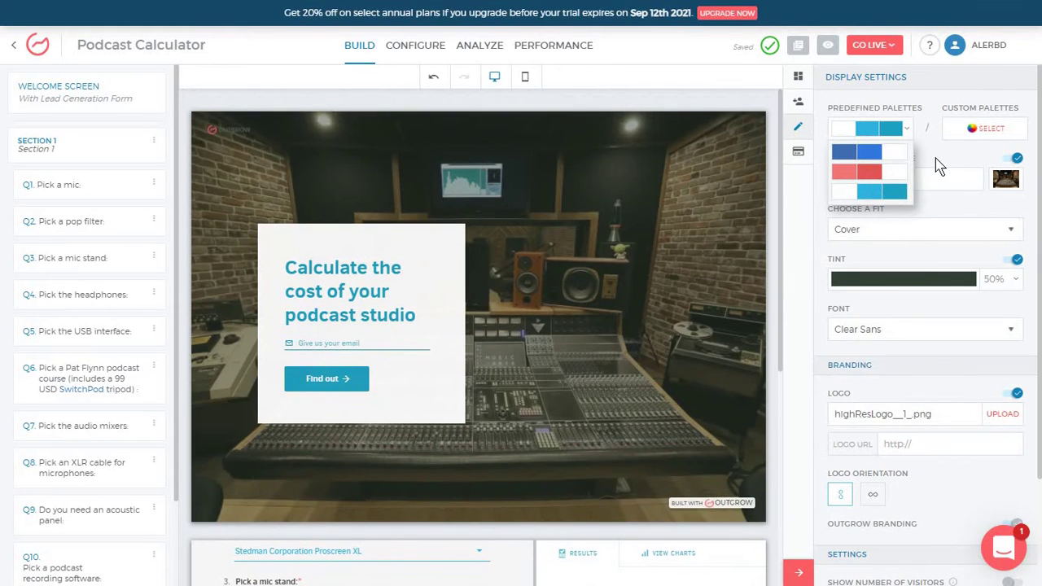
pyautogui.click(937, 167)
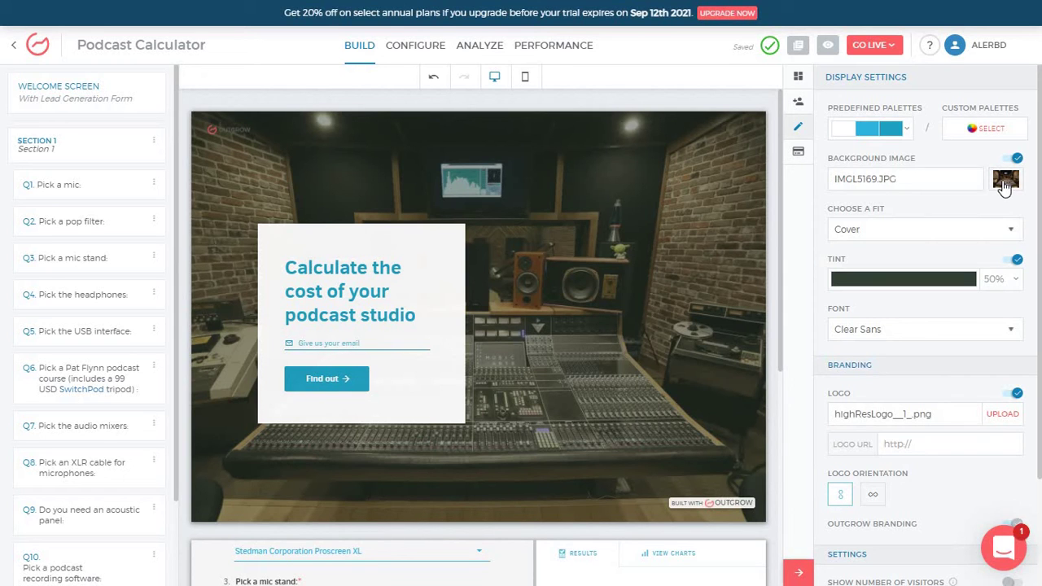
# Step: Replace the background image with the stock photo of a white car on a country road
pyautogui.click(1006, 181)
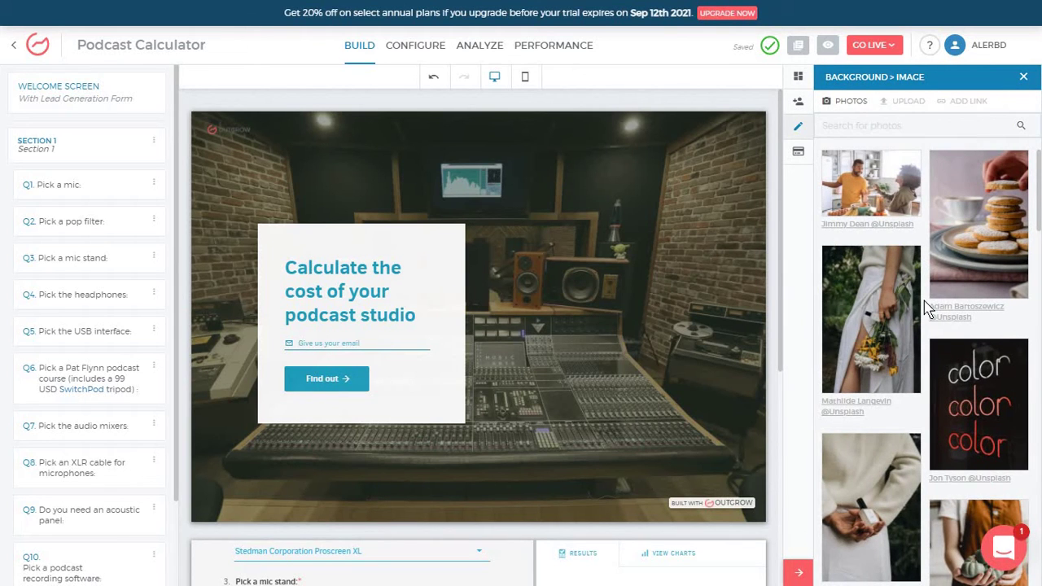
pyautogui.scroll(-5, 942, 254)
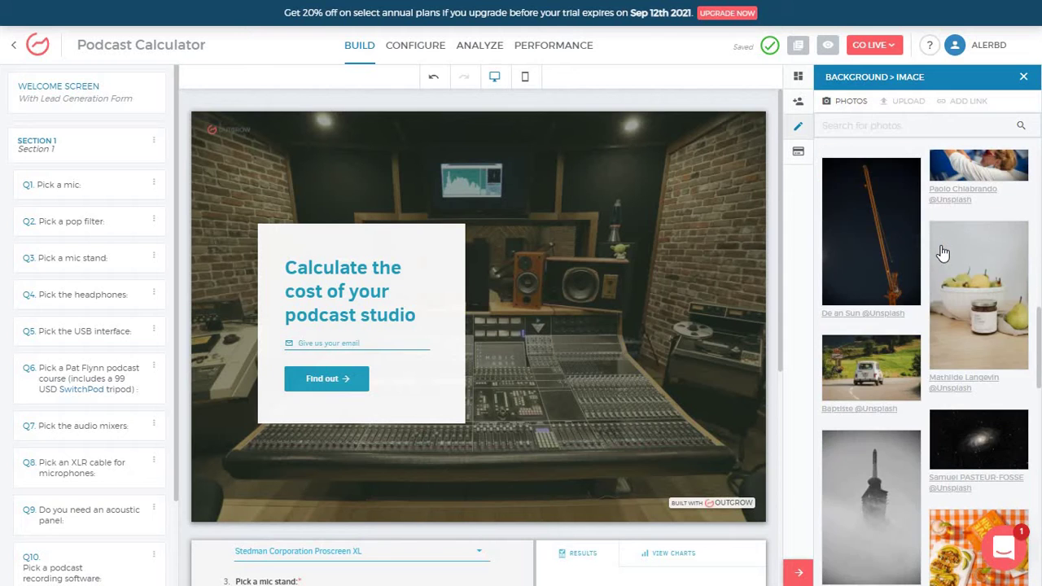
pyautogui.scroll(-3, 942, 255)
pyautogui.scroll(2, 942, 254)
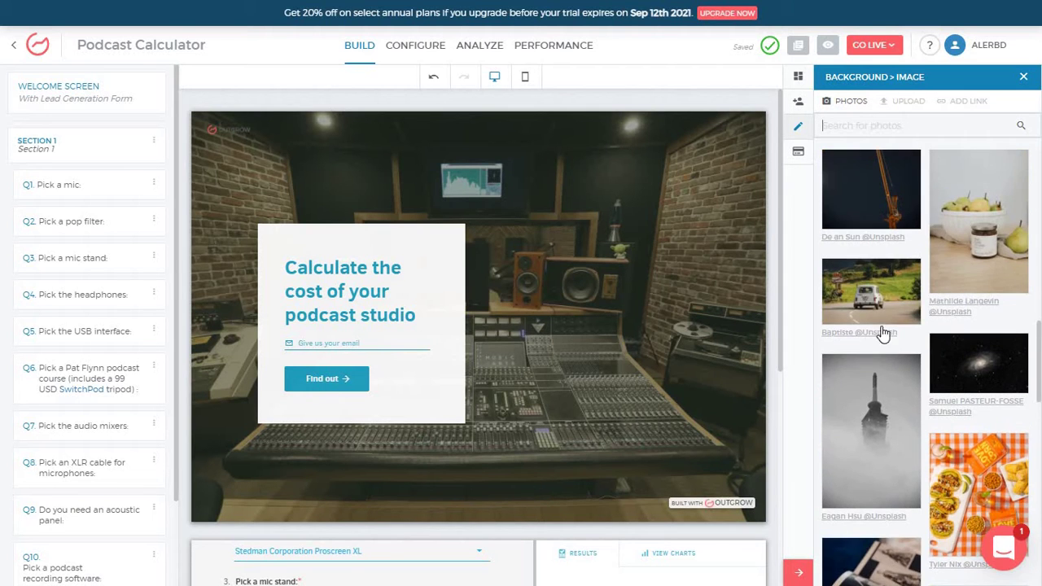
pyautogui.click(886, 302)
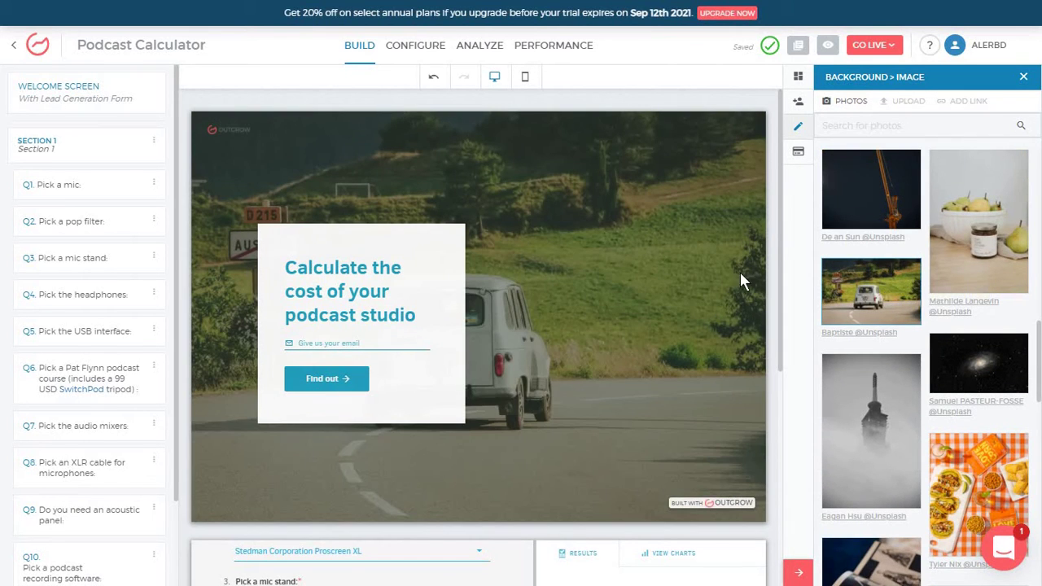
pyautogui.click(1024, 76)
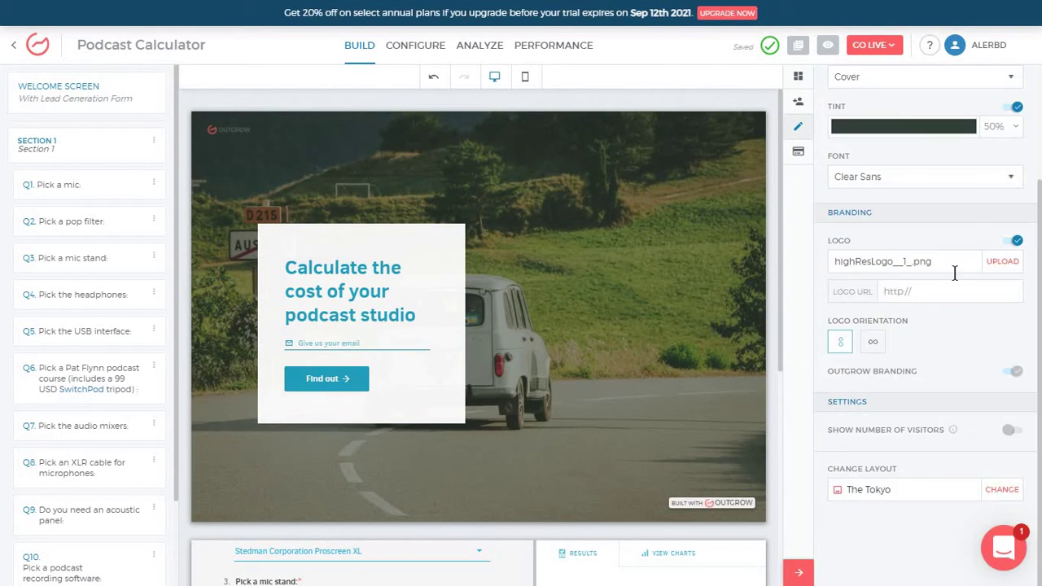
# Step: Try the Enable Payments setting in the payment settings and turn it back off
pyautogui.click(808, 159)
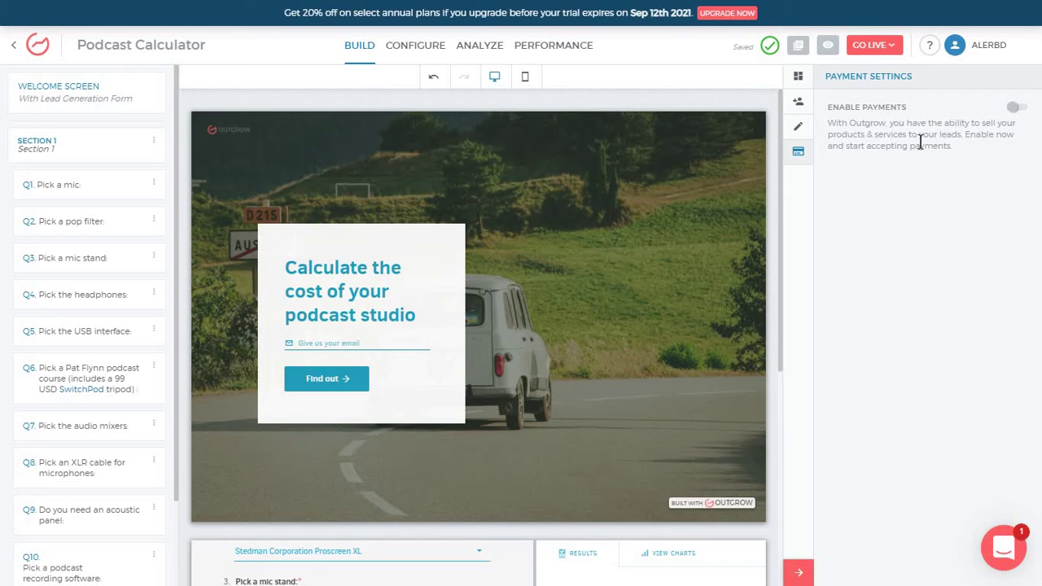
pyautogui.click(1014, 108)
pyautogui.click(1015, 112)
# Step: Examine the calculator's question and result page, including the properties of Section 1, the mic question and Result 1
pyautogui.scroll(-5, 580, 218)
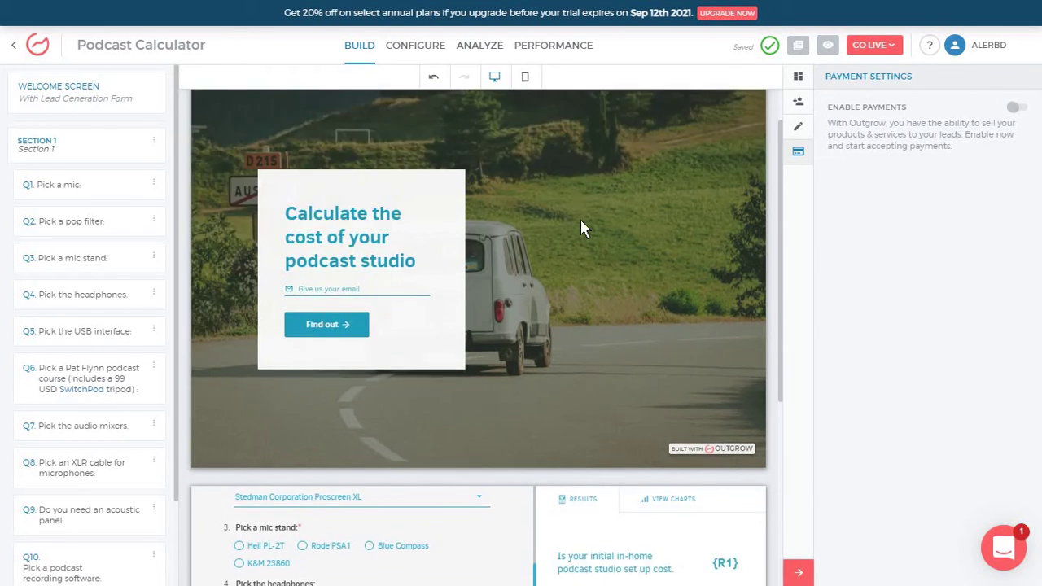
pyautogui.click(501, 225)
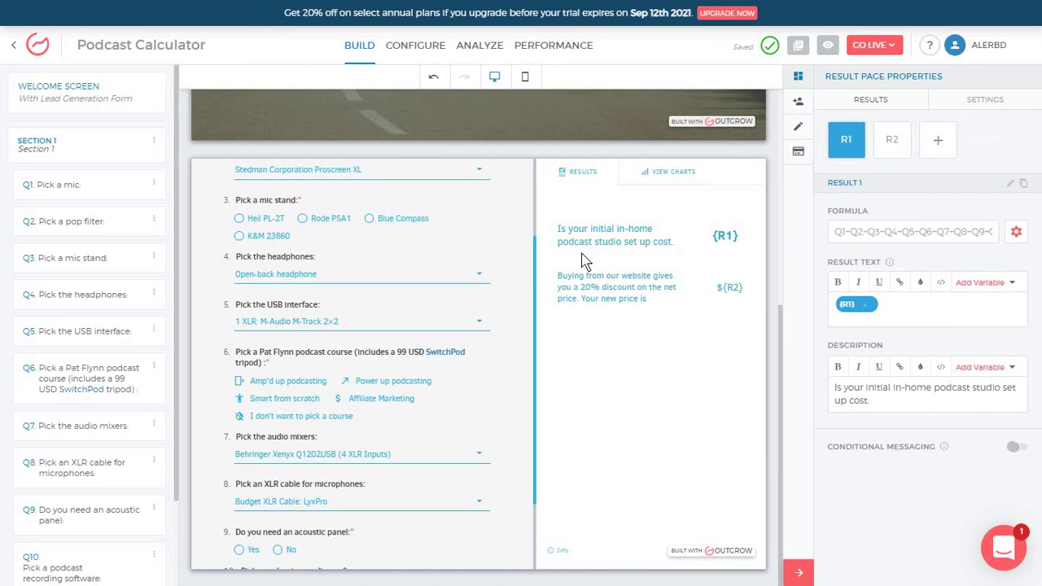
pyautogui.click(113, 155)
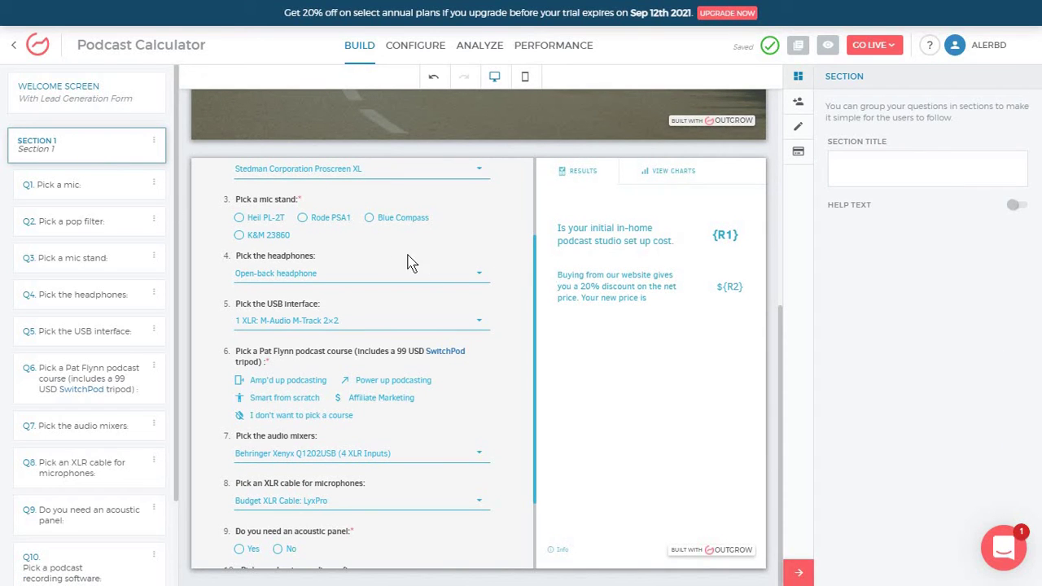
pyautogui.scroll(2, 269, 231)
pyautogui.click(120, 202)
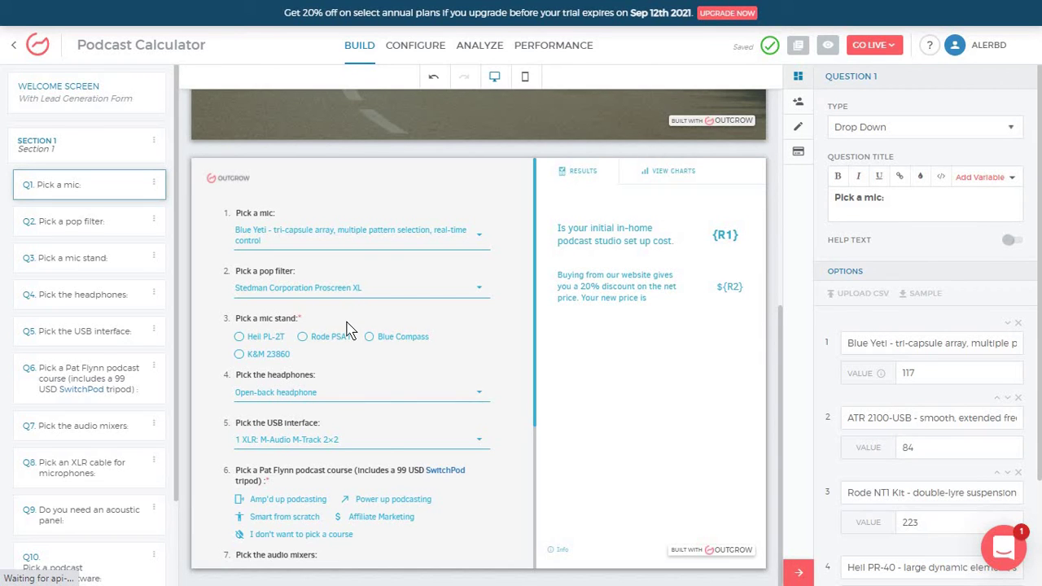
pyautogui.scroll(-3, 350, 330)
pyautogui.scroll(3, 358, 329)
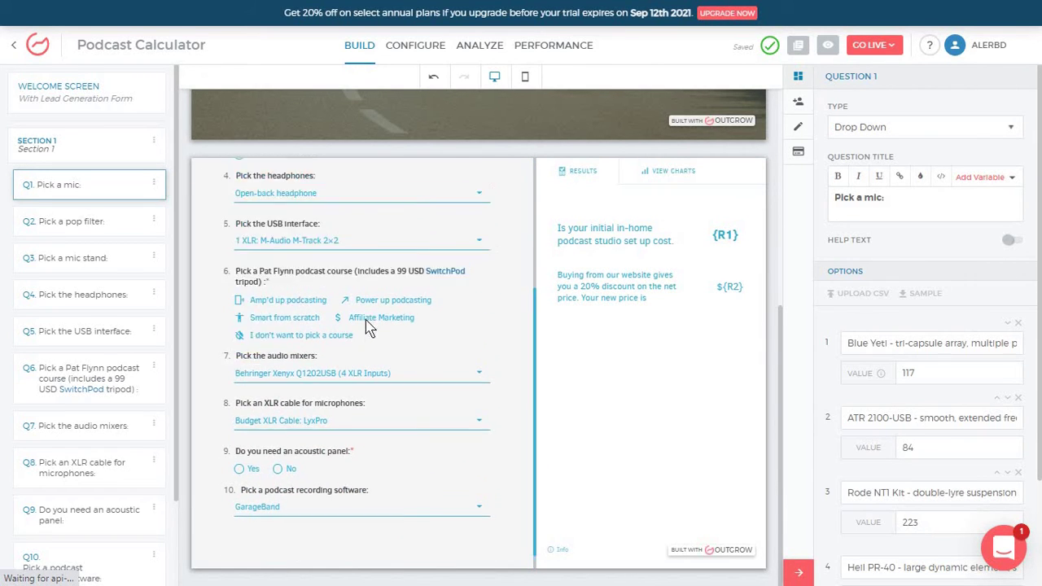
pyautogui.click(663, 171)
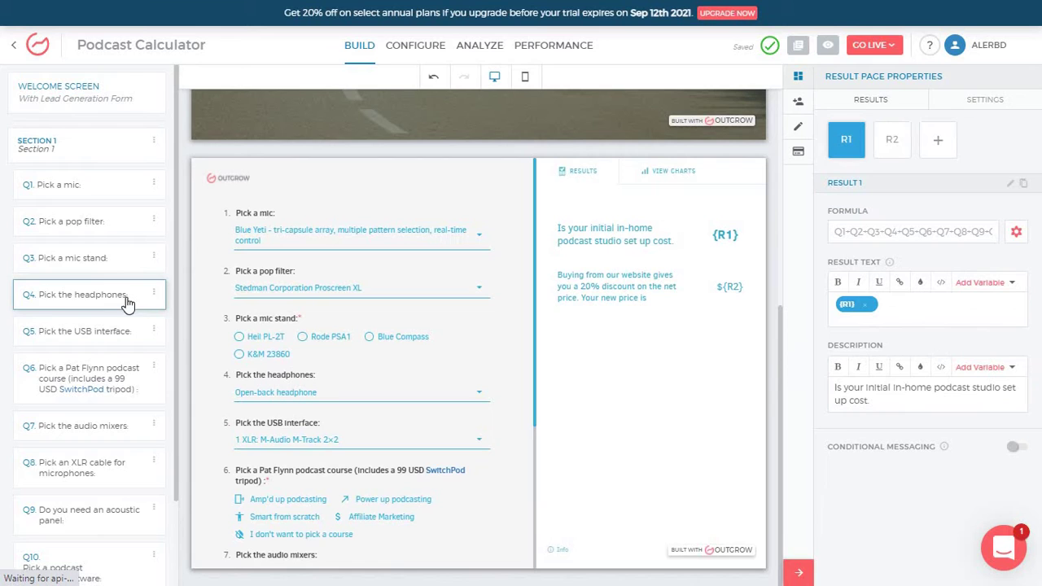
# Step: Change the type of the "Pick the headphones" question to Multi Select
pyautogui.click(114, 307)
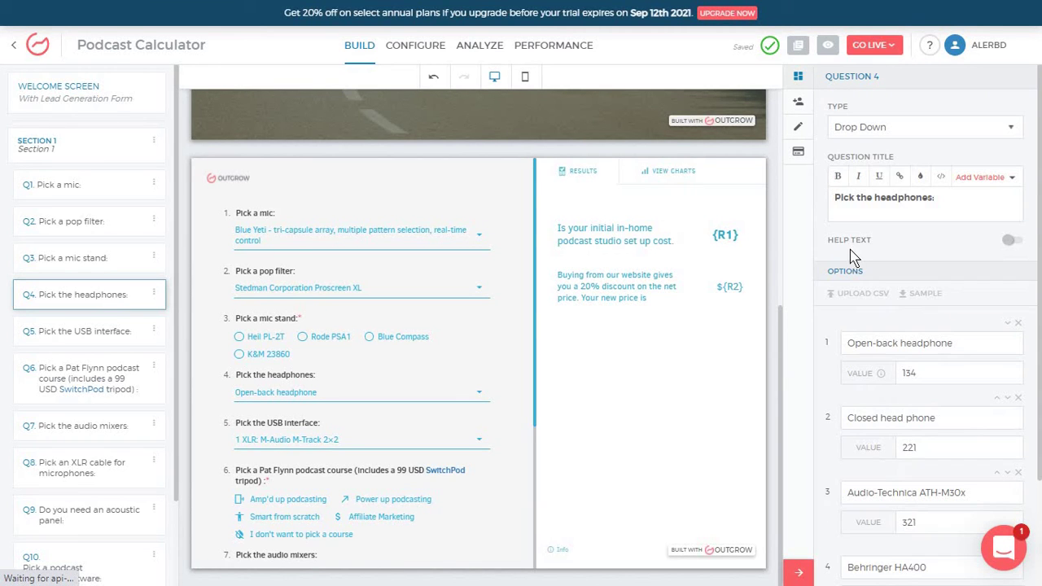
pyautogui.click(923, 133)
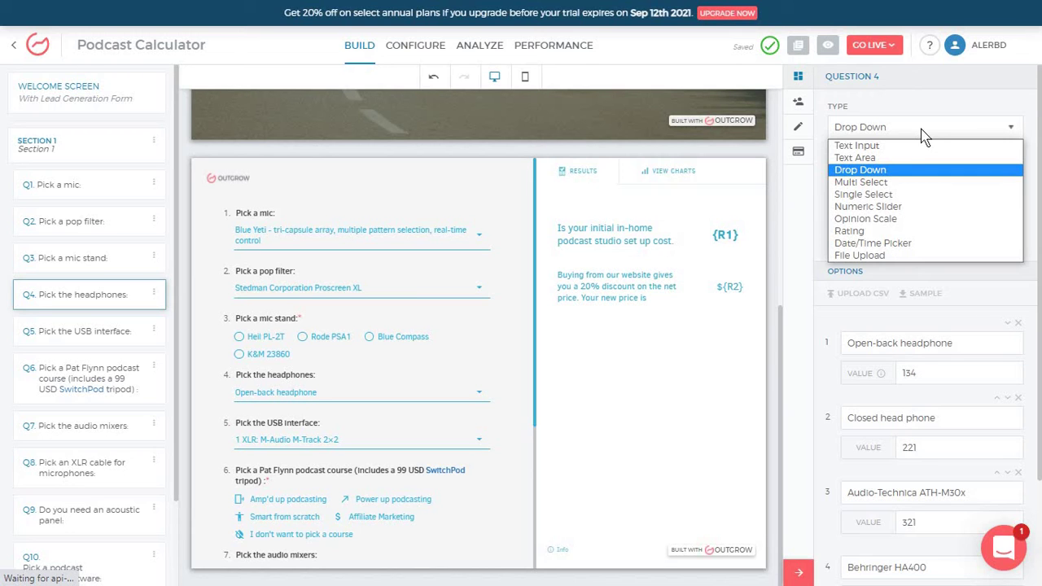
pyautogui.click(903, 181)
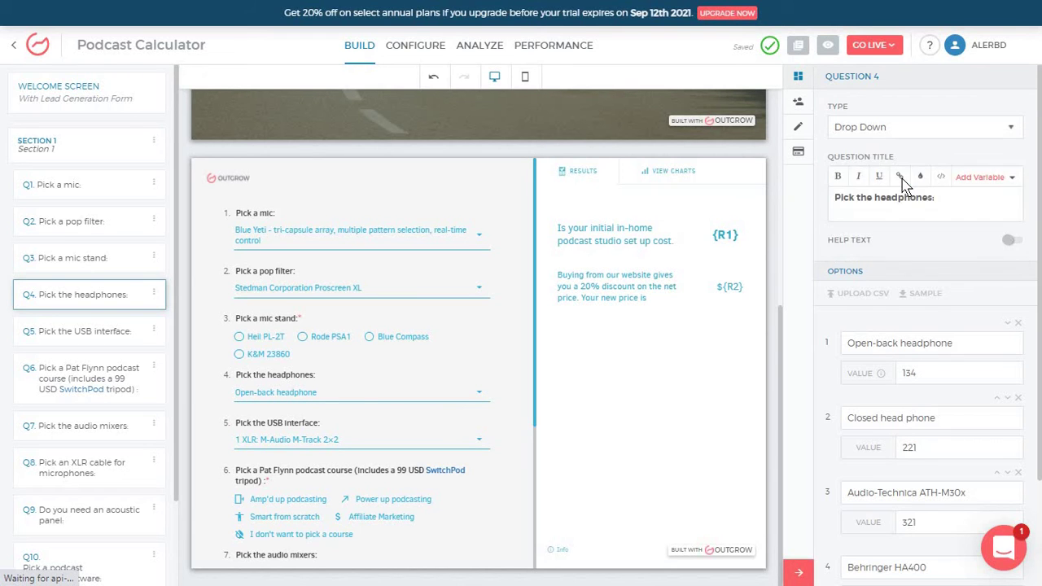
pyautogui.scroll(-3, 330, 306)
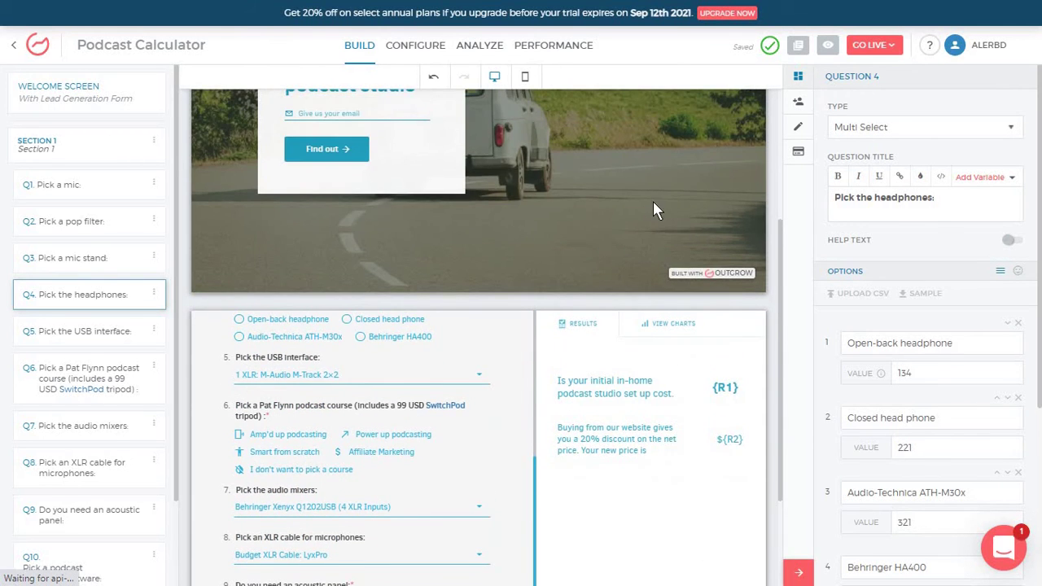
# Step: Try the Help Text and Add "Other" Option settings on the headphones question, turning each back off
pyautogui.click(1010, 239)
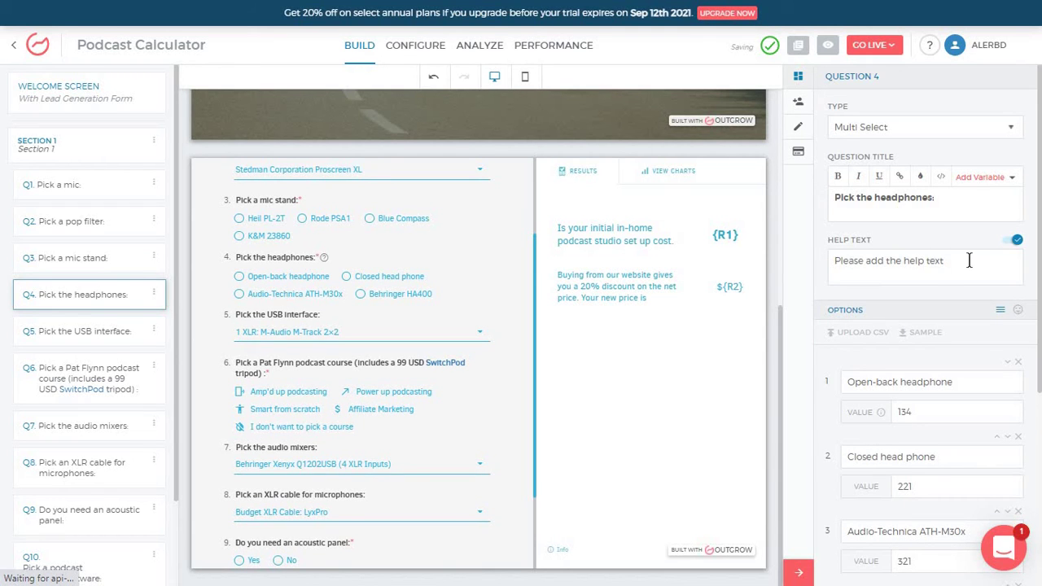
pyautogui.click(1014, 240)
pyautogui.scroll(-2, 957, 276)
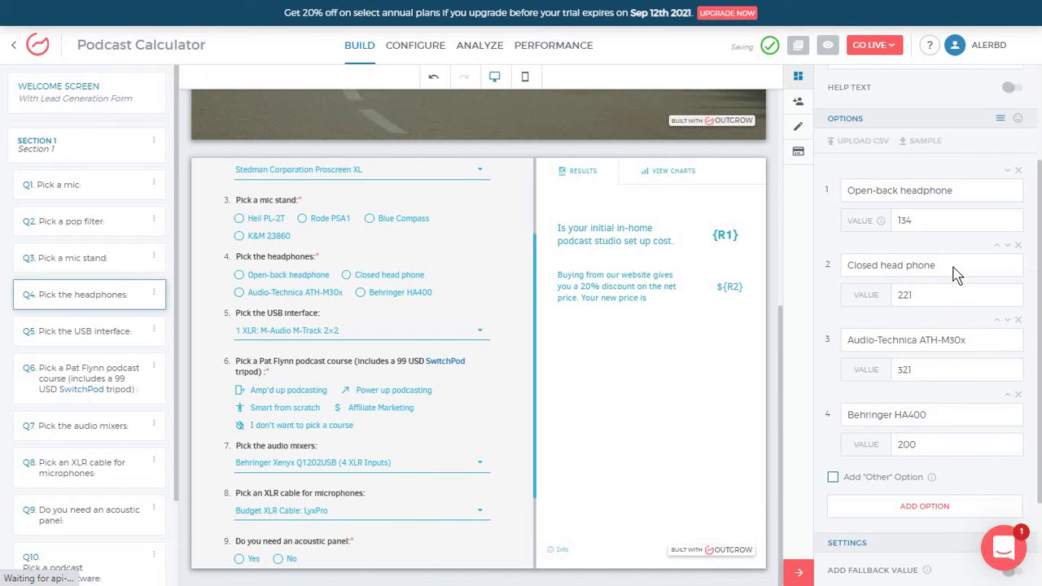
pyautogui.scroll(1, 953, 267)
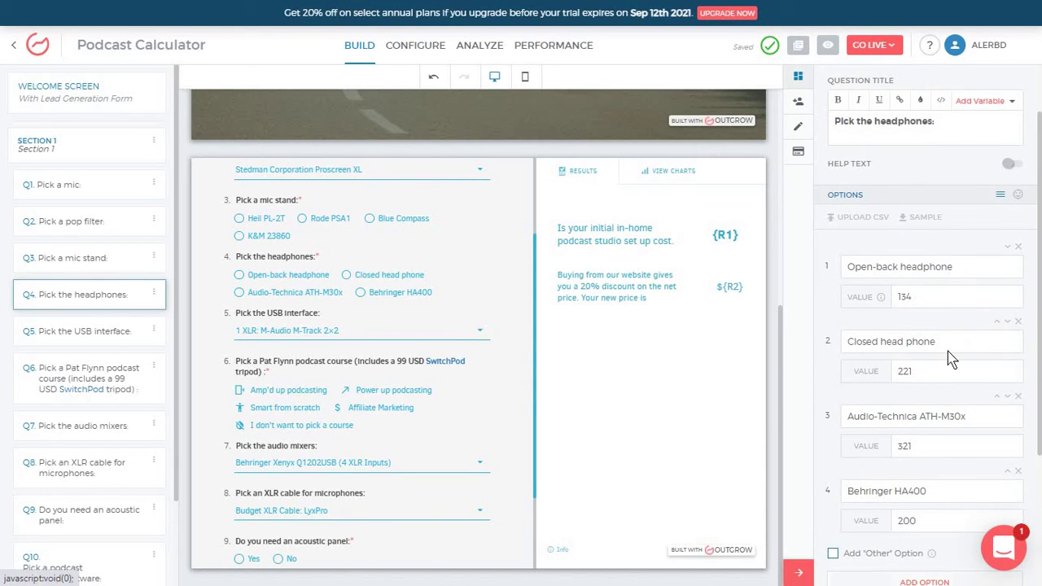
pyautogui.scroll(-1, 946, 342)
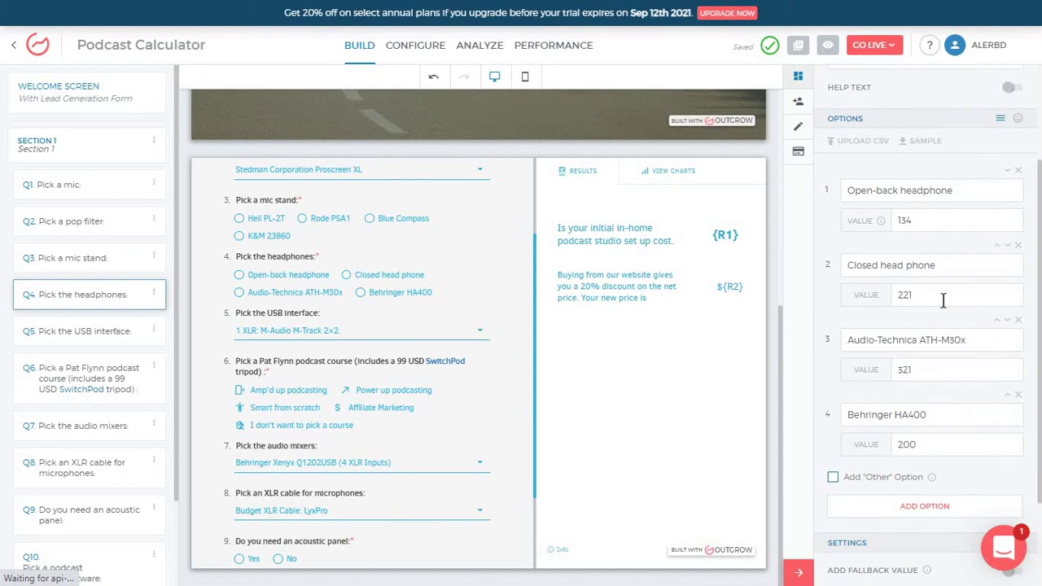
pyautogui.scroll(-2, 937, 284)
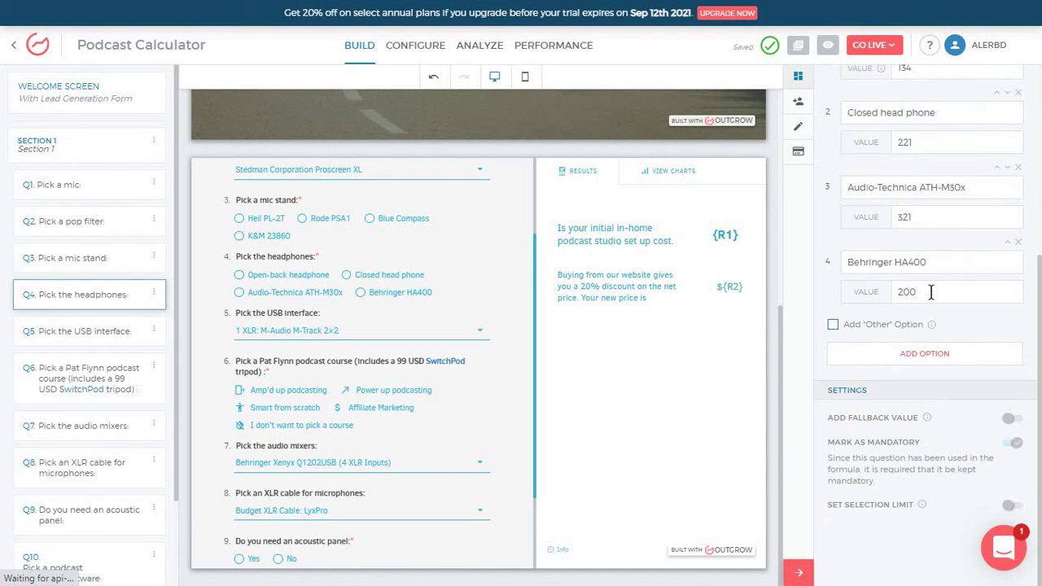
pyautogui.scroll(-1, 931, 292)
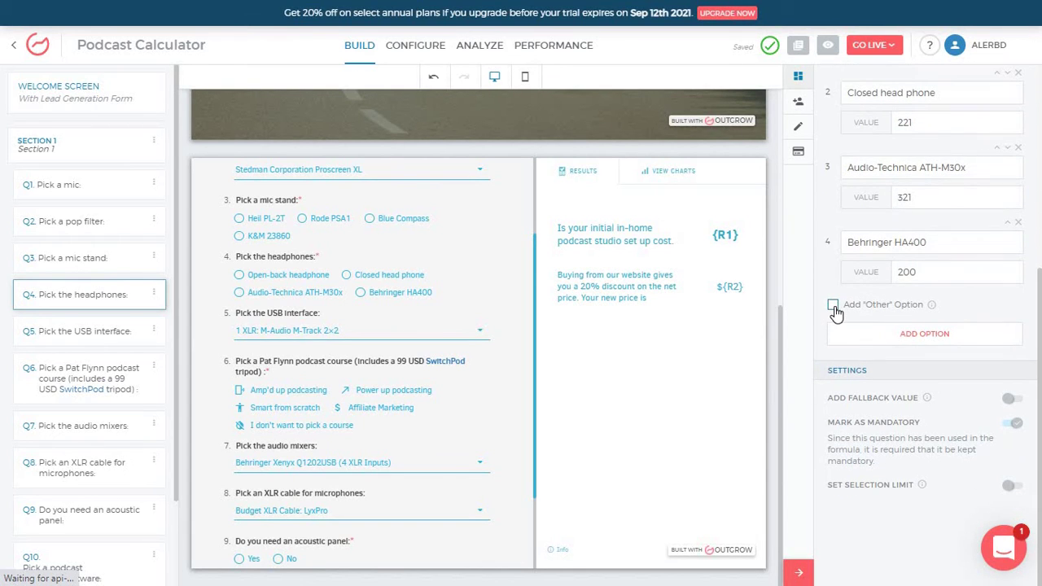
pyautogui.click(833, 306)
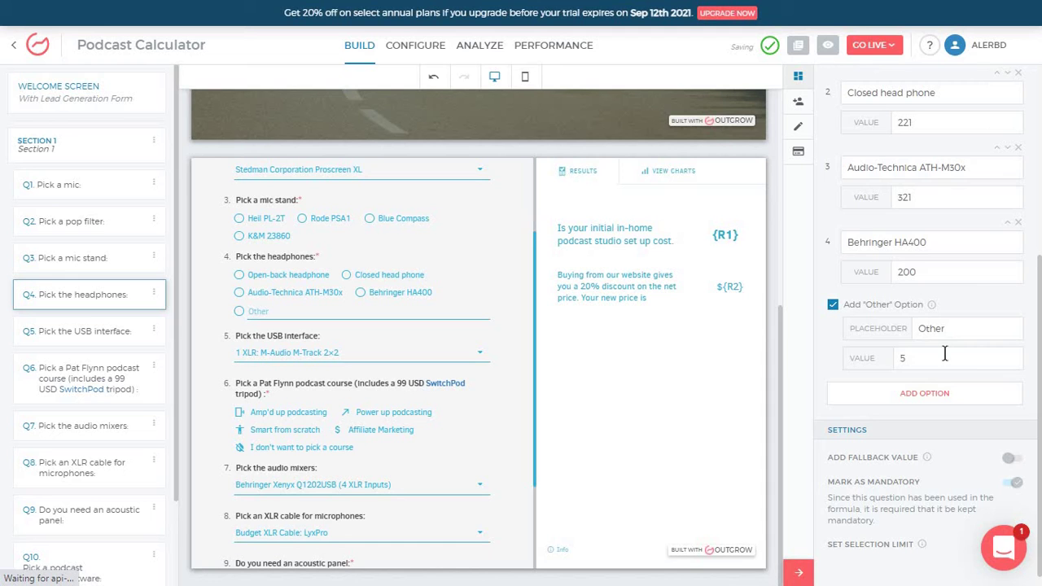
pyautogui.click(331, 309)
pyautogui.click(833, 306)
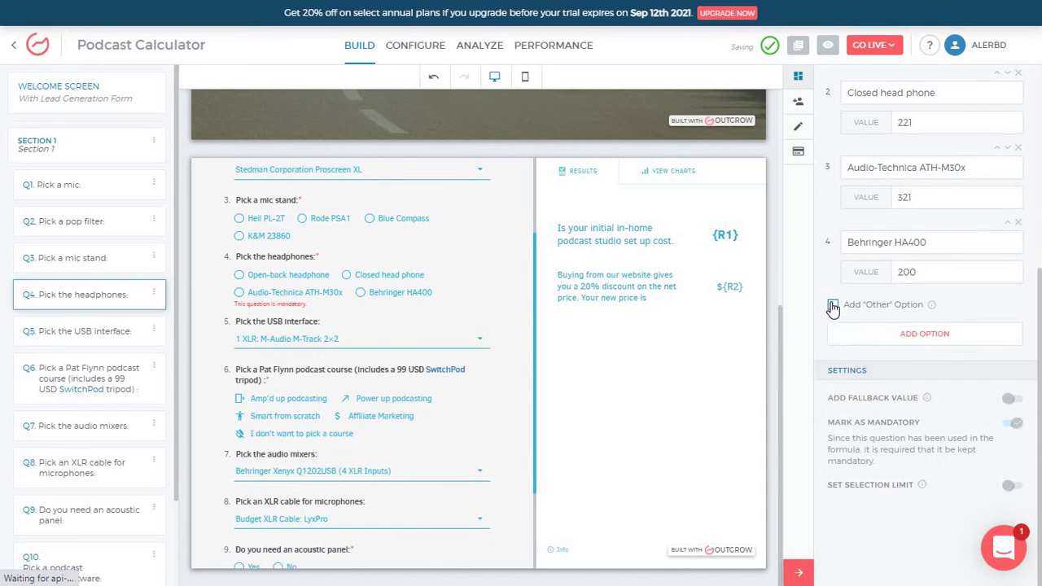
# Step: Delete the "Pick a podcast recording software" question and accept the formula warning
pyautogui.scroll(-3, 103, 395)
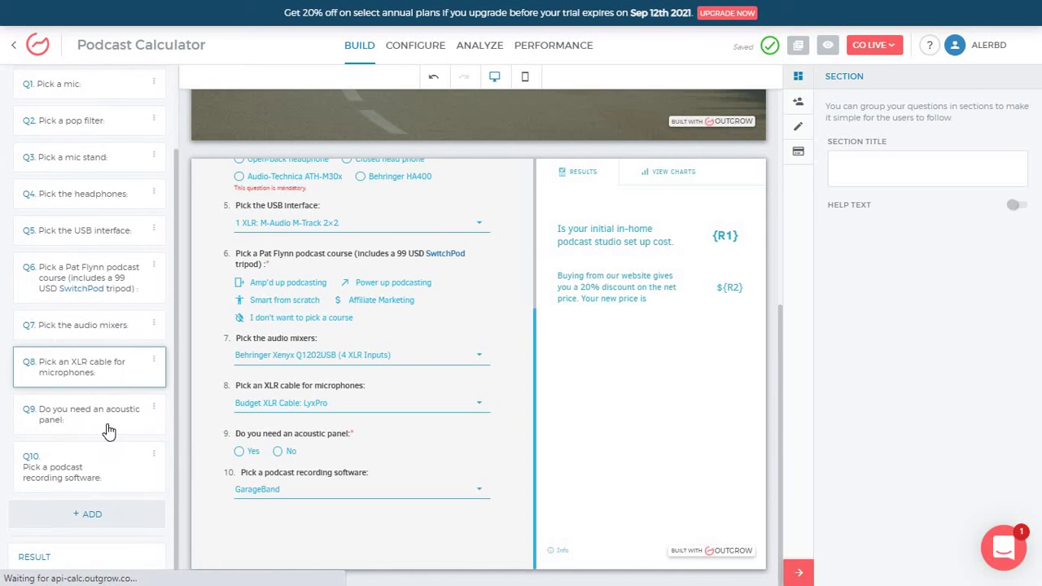
pyautogui.click(154, 456)
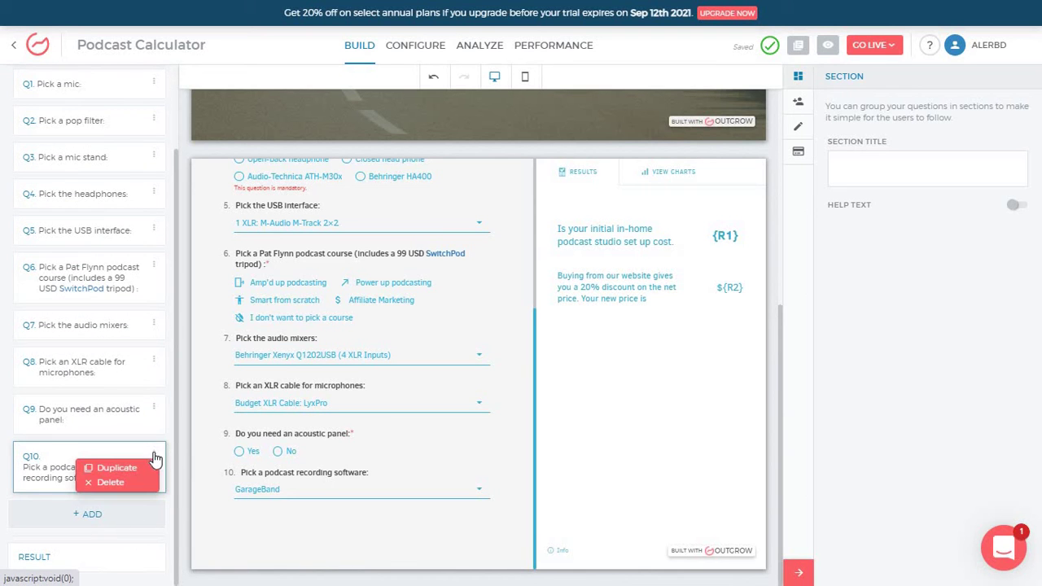
pyautogui.click(129, 483)
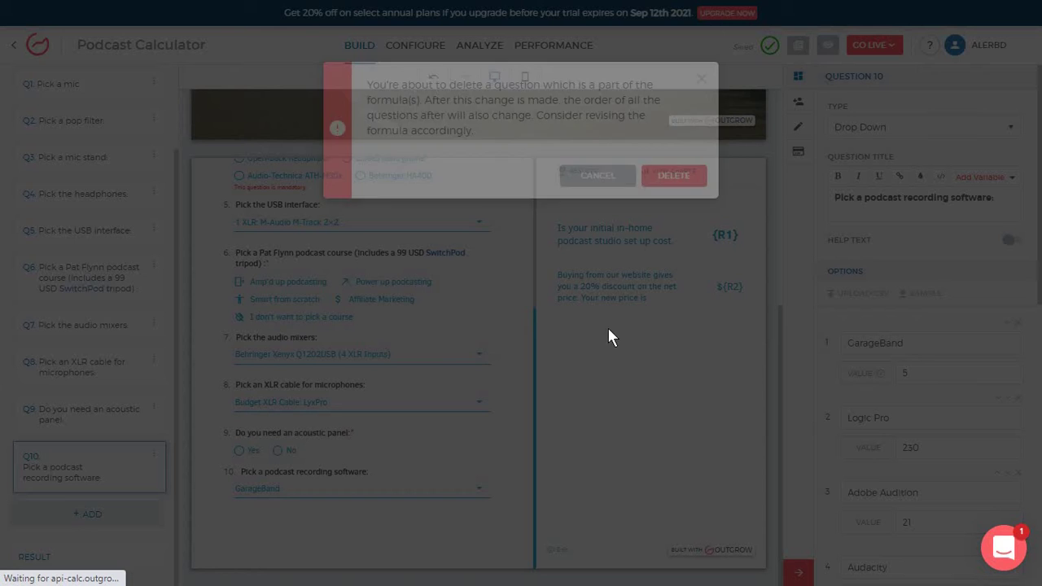
pyautogui.click(655, 188)
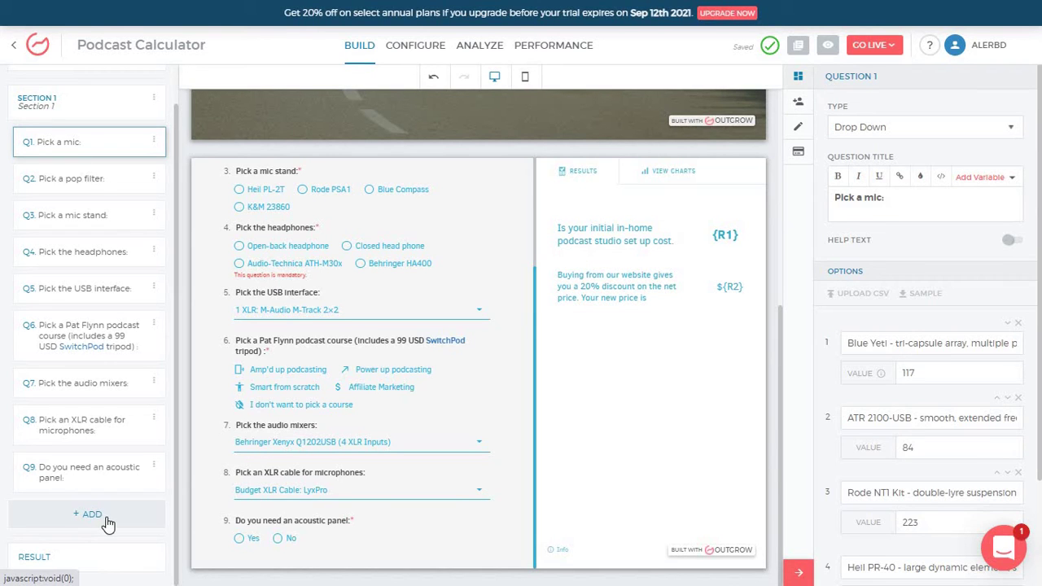
# Step: Duplicate the Pat Flynn podcast course question and move the copy below the acoustic panel question
pyautogui.click(154, 466)
pyautogui.moveTo(148, 329)
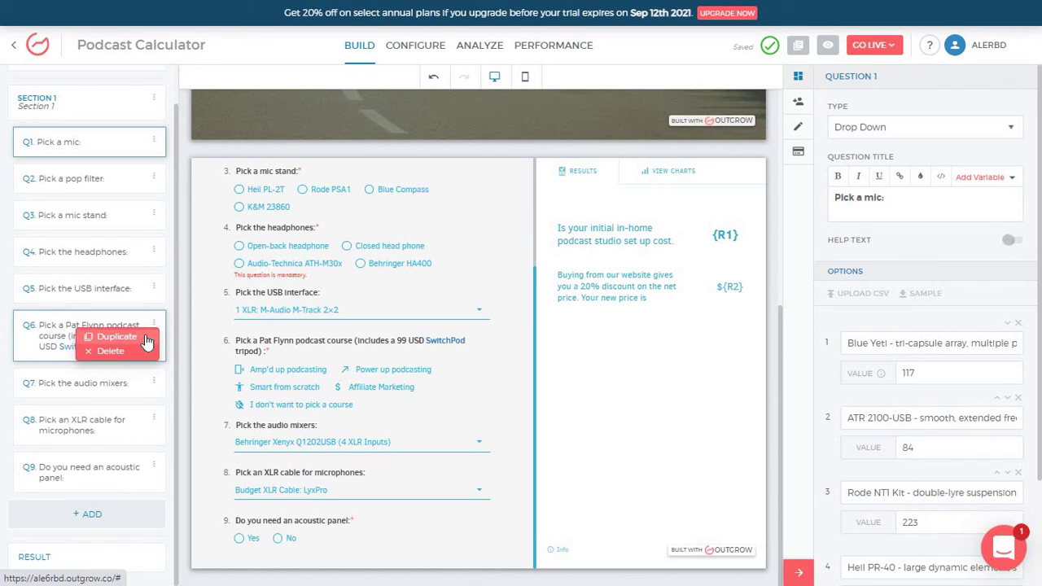
pyautogui.click(146, 339)
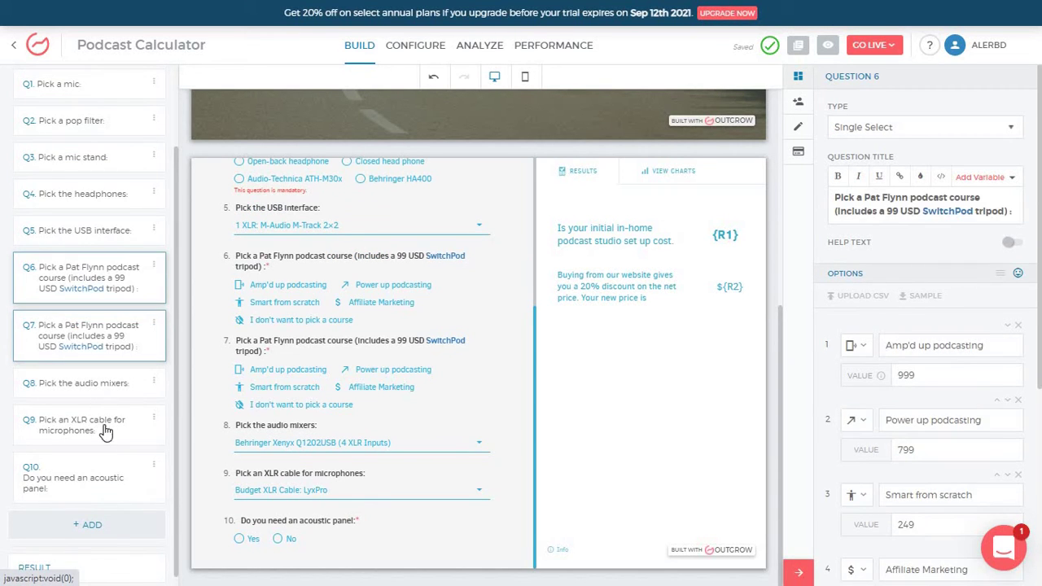
pyautogui.moveTo(158, 345); pyautogui.dragTo(110, 492)
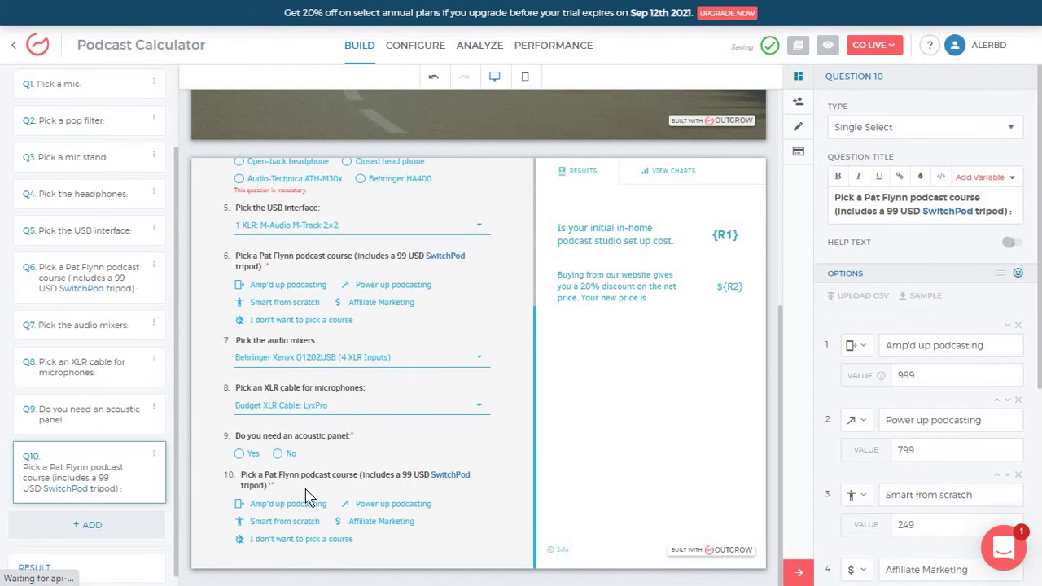
# Step: Add a new question at the end of Section 1 and dismiss the Logic Jump introduction
pyautogui.click(129, 524)
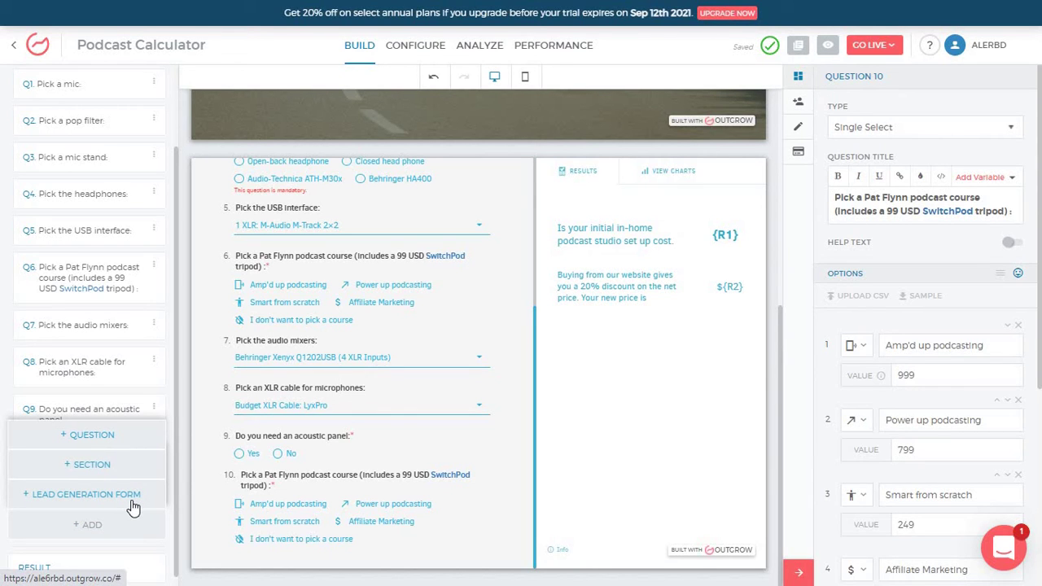
pyautogui.click(142, 447)
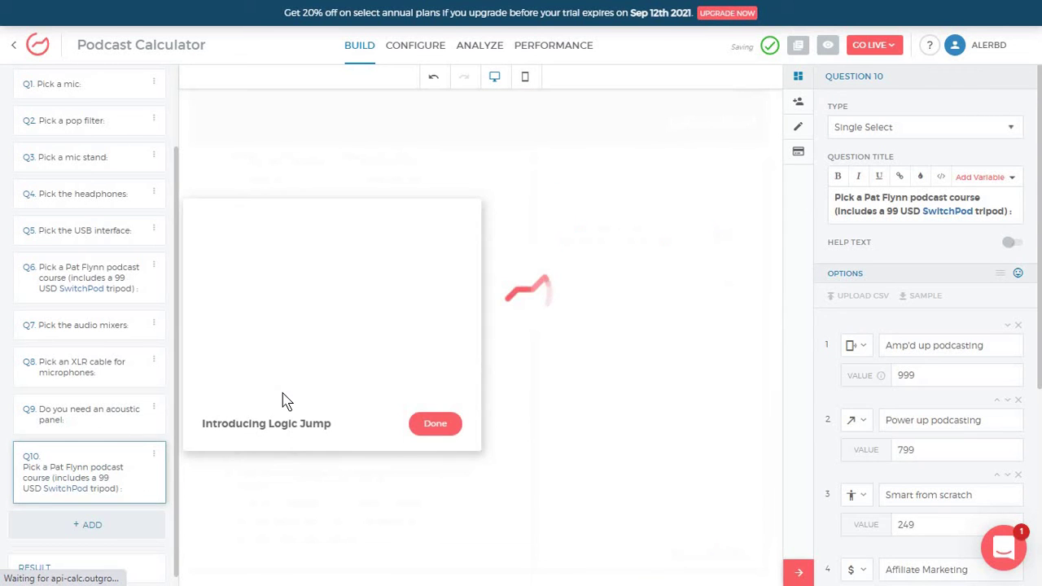
pyautogui.click(434, 423)
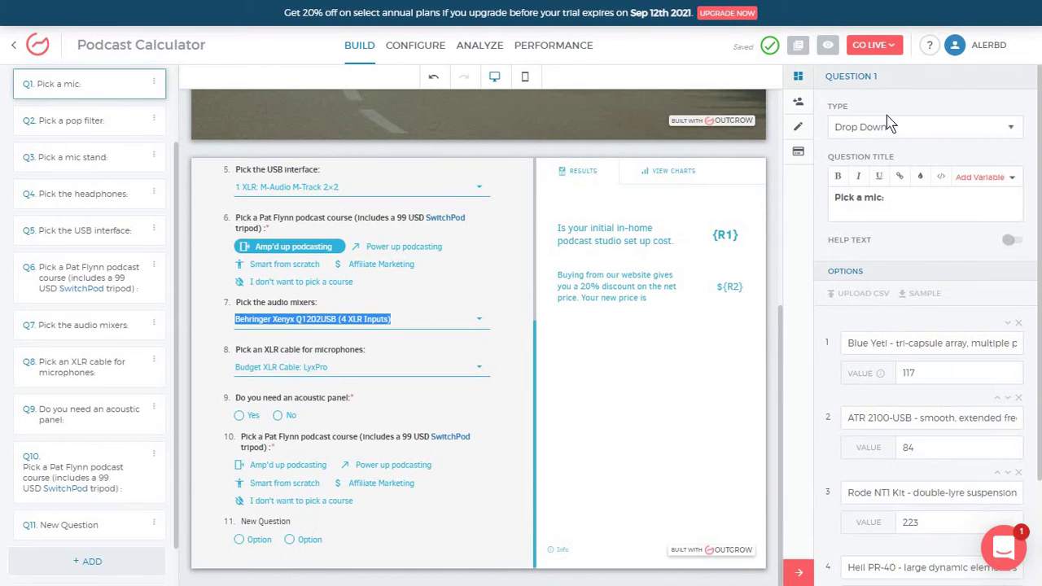
# Step: Retitle the "Pick a mic" question as "Is this a question?" and delete its ATR 2100-USB and Rode NT1 Kit options
pyautogui.tripleClick(859, 201)
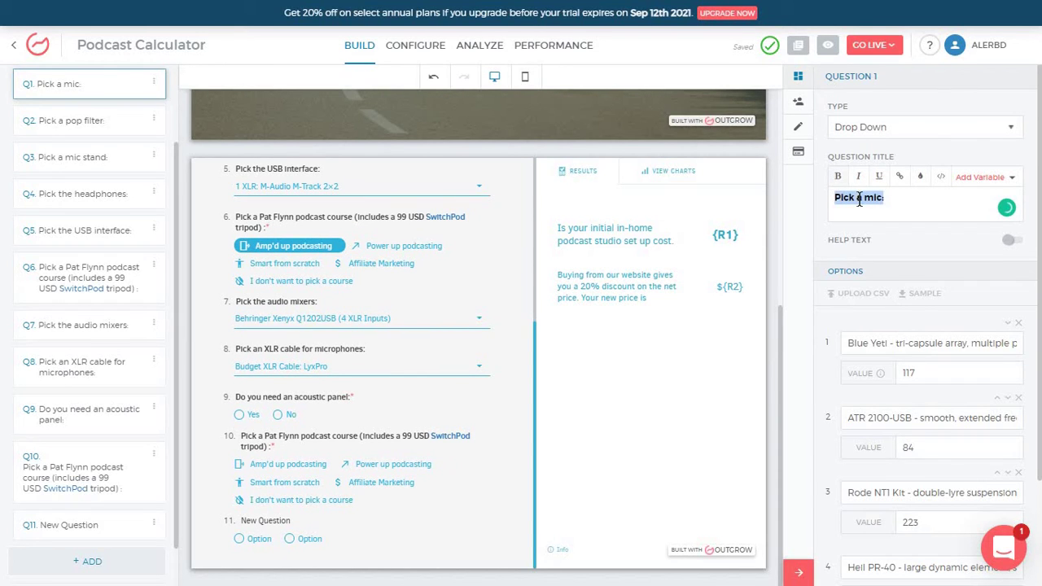
pyautogui.write('Is this')
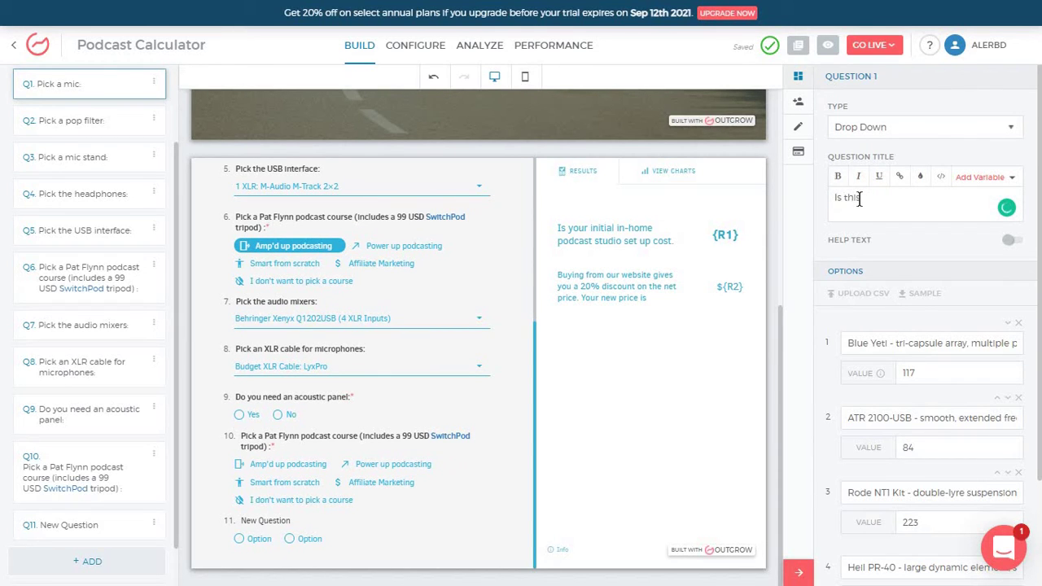
pyautogui.write(' a question?')
pyautogui.scroll(-2, 1032, 331)
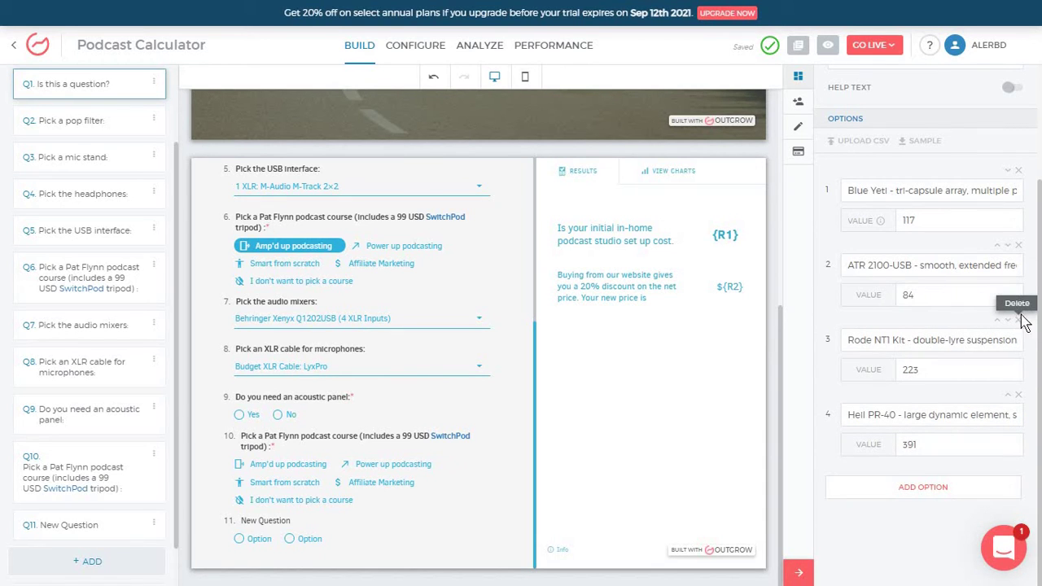
pyautogui.click(1019, 319)
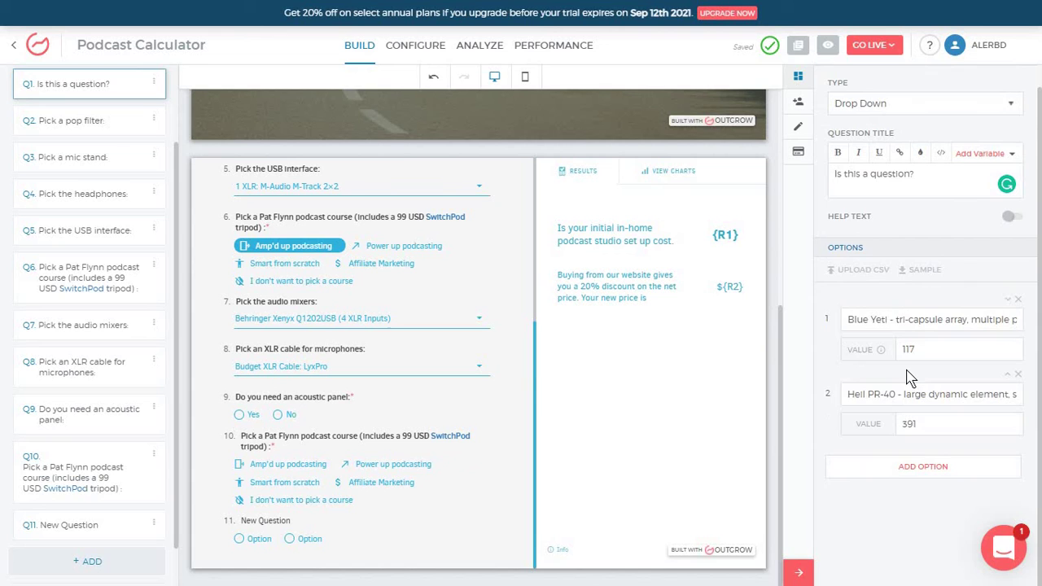
# Step: Examine the formula, result text and description of Result 1 and Result 2
pyautogui.click(572, 183)
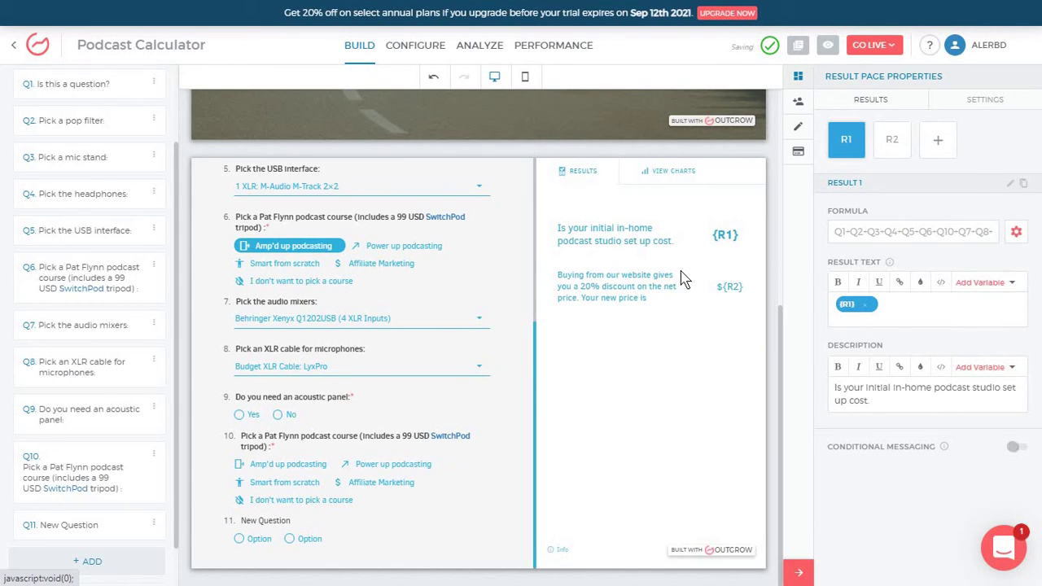
pyautogui.click(893, 142)
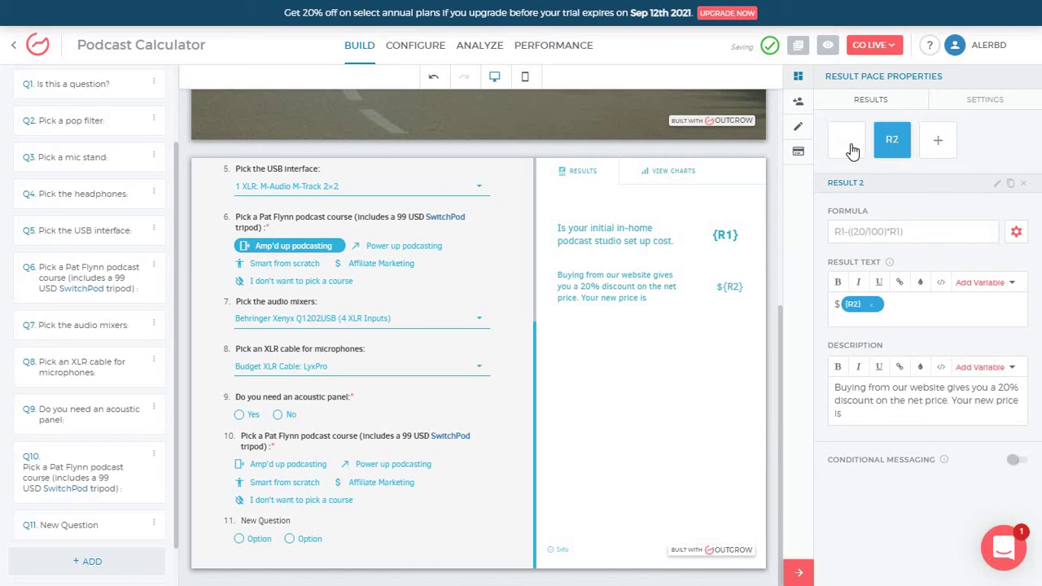
pyautogui.click(855, 154)
pyautogui.click(879, 155)
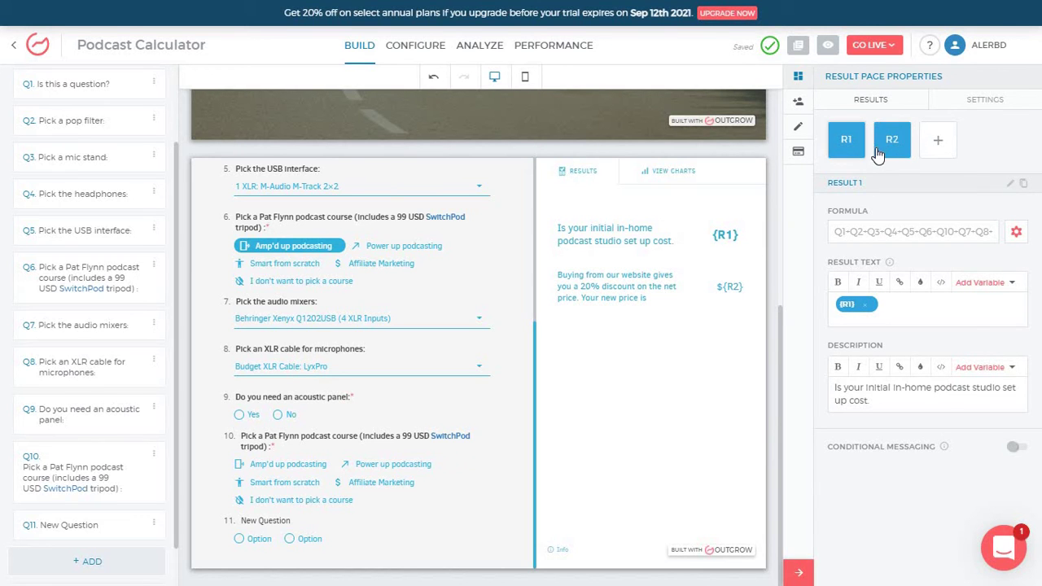
# Step: Enable a table alongside the chart in the result page's media settings and close the table editor
pyautogui.click(672, 174)
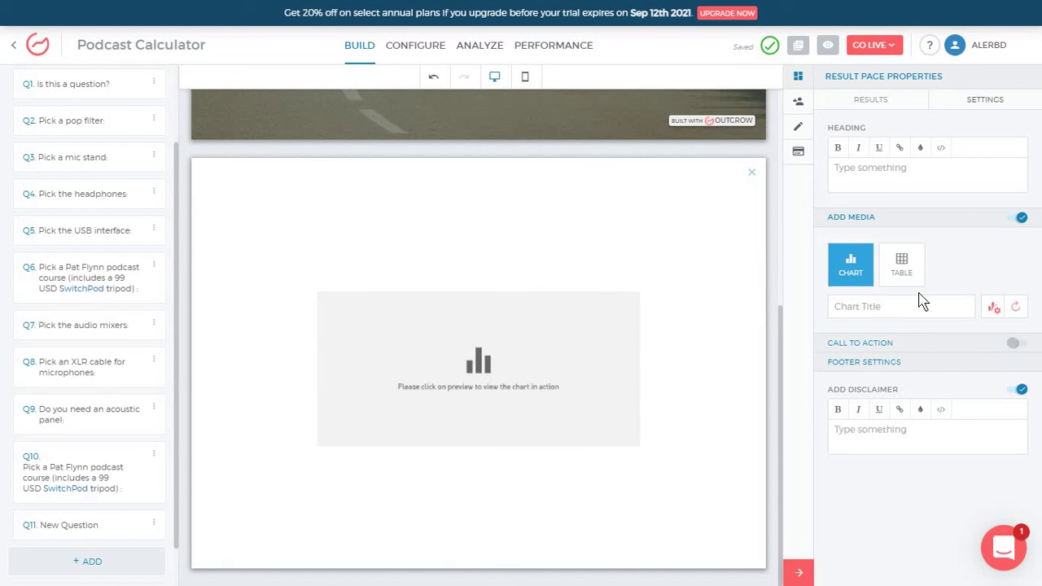
pyautogui.click(914, 280)
pyautogui.click(872, 284)
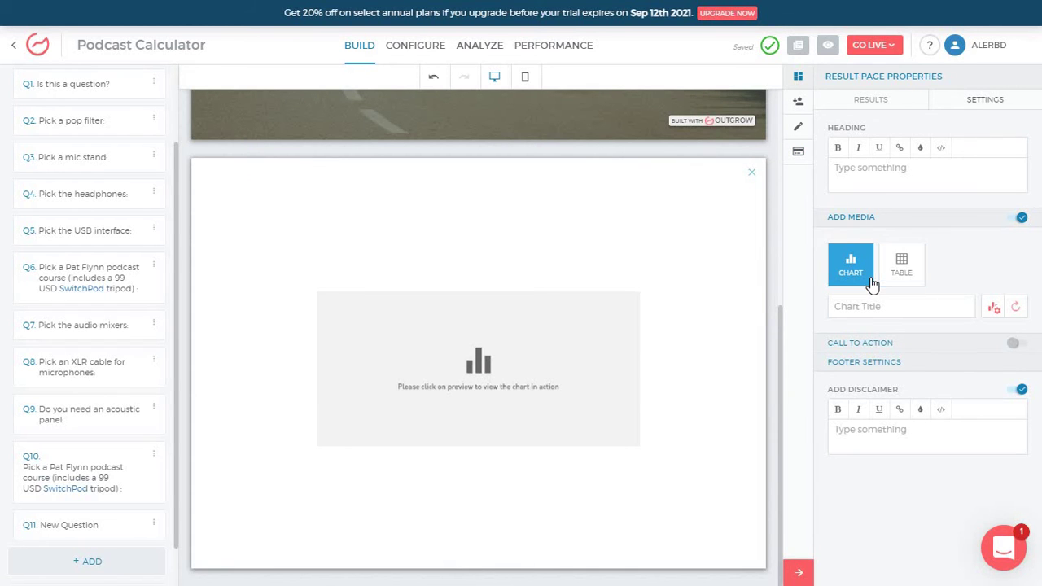
pyautogui.click(916, 276)
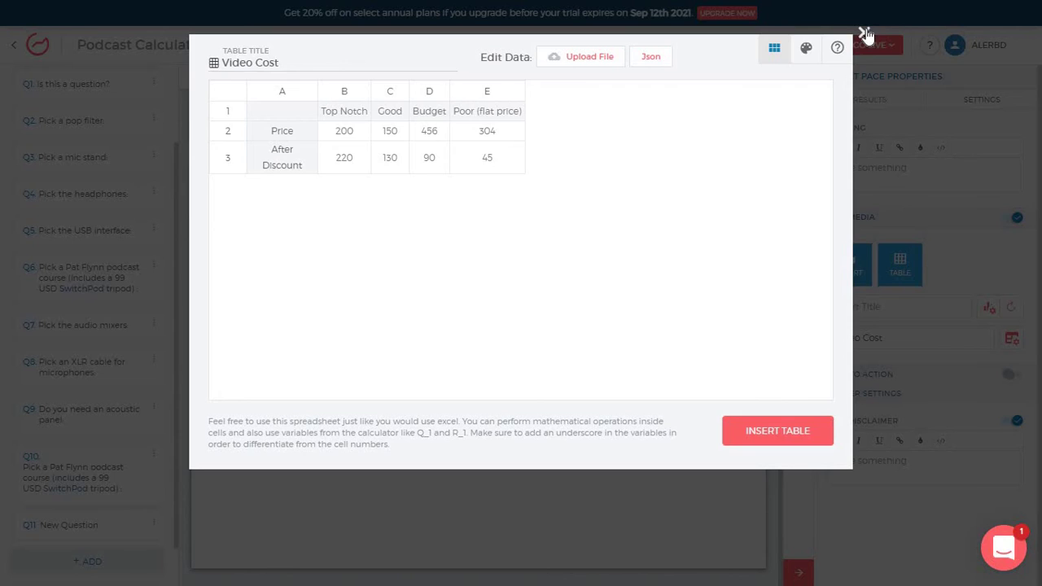
pyautogui.click(863, 34)
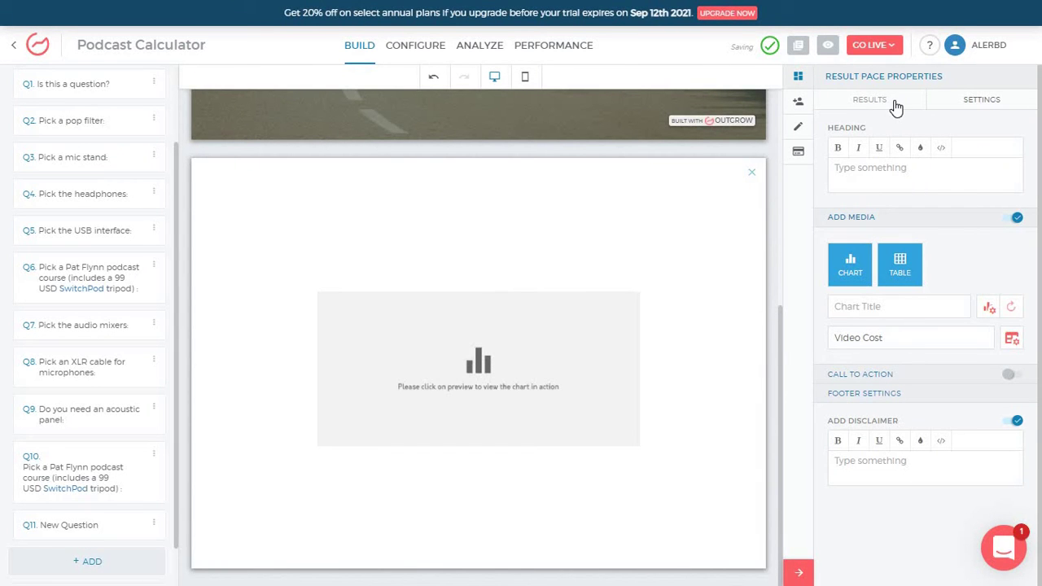
# Step: Check the Result 1 properties and add a new section after the last question
pyautogui.click(871, 100)
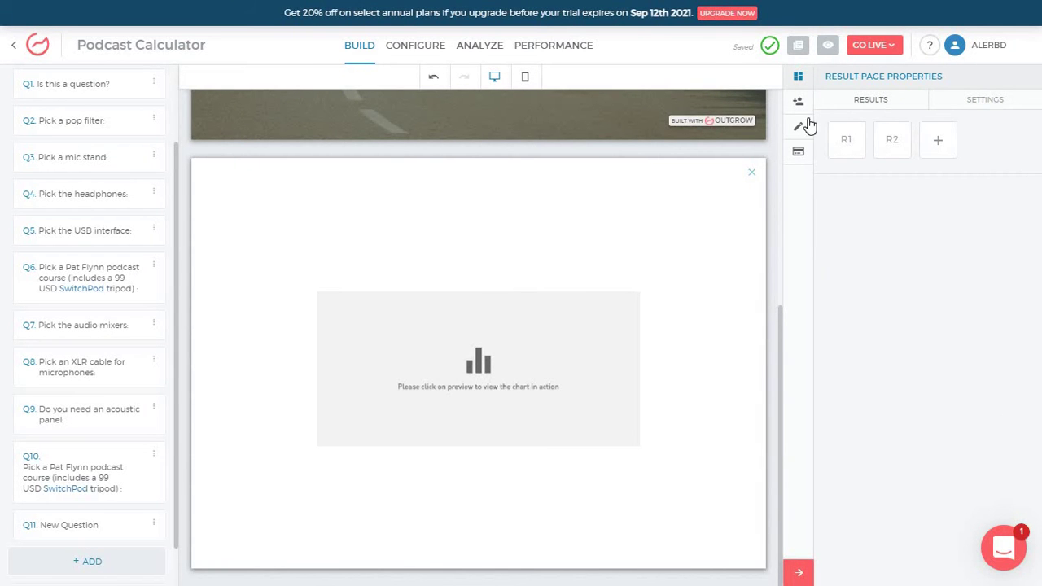
pyautogui.click(852, 149)
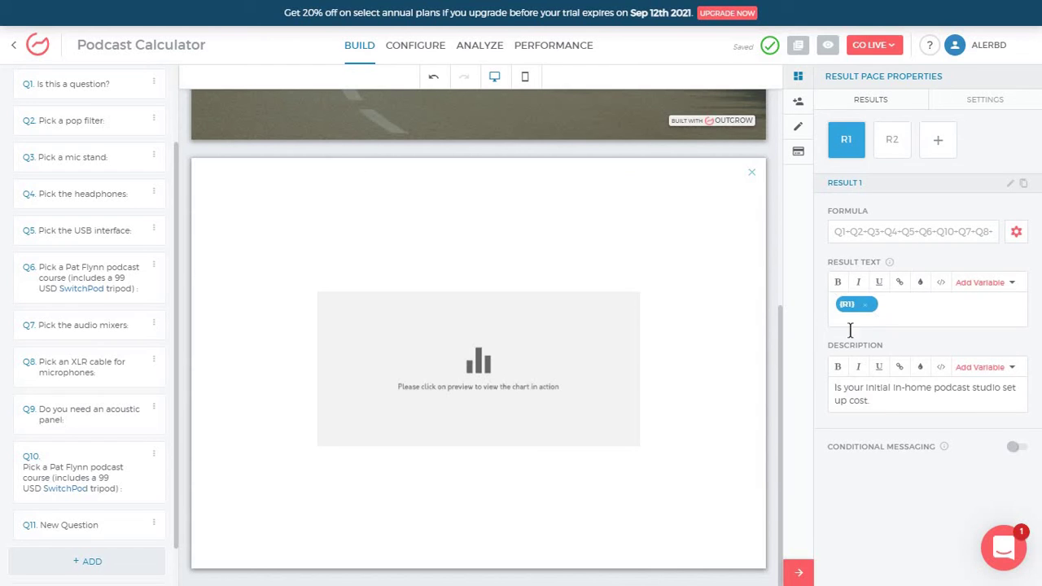
pyautogui.click(429, 162)
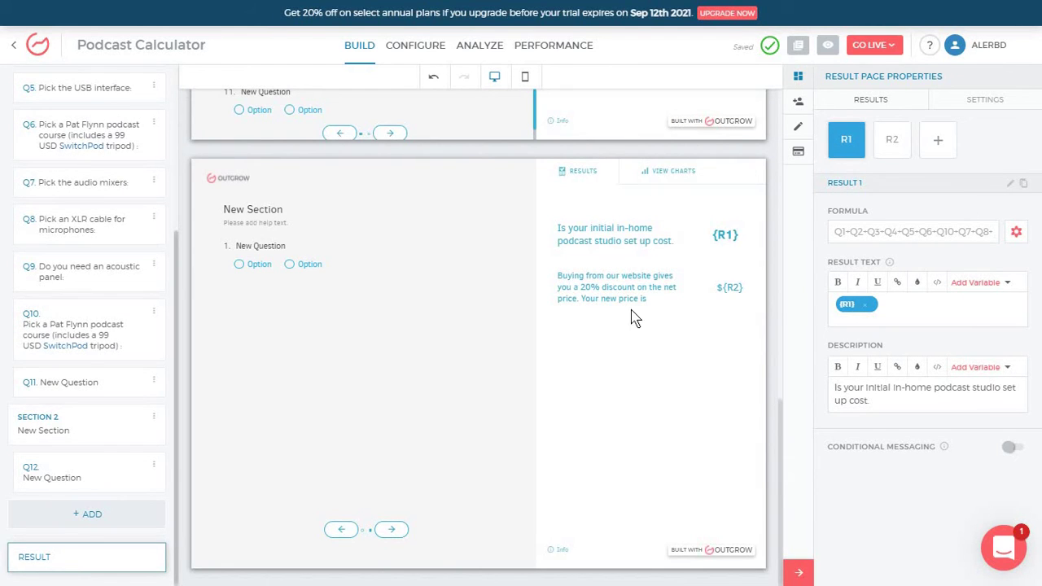
pyautogui.click(47, 554)
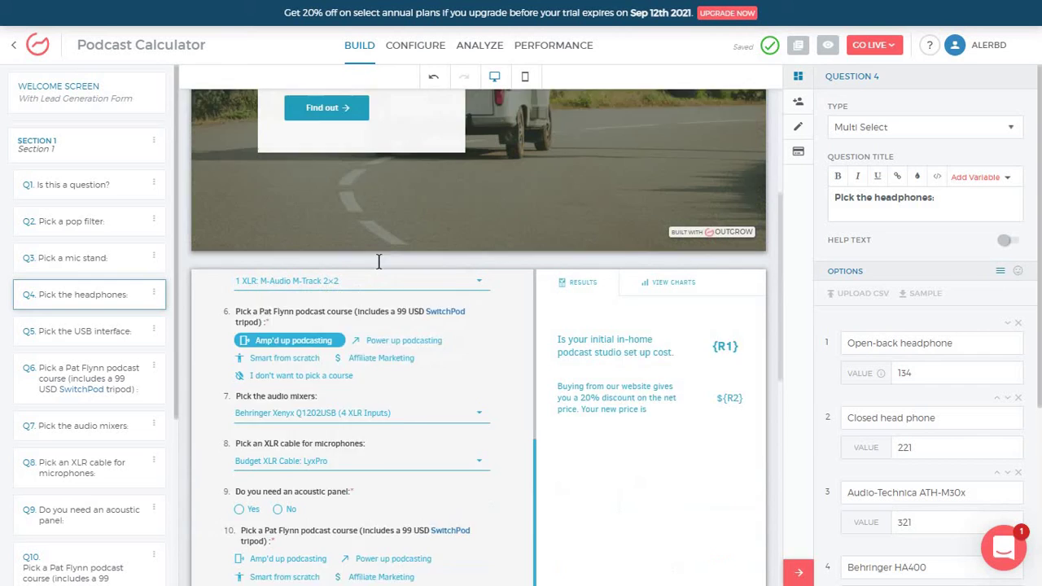
pyautogui.scroll(-1, 379, 261)
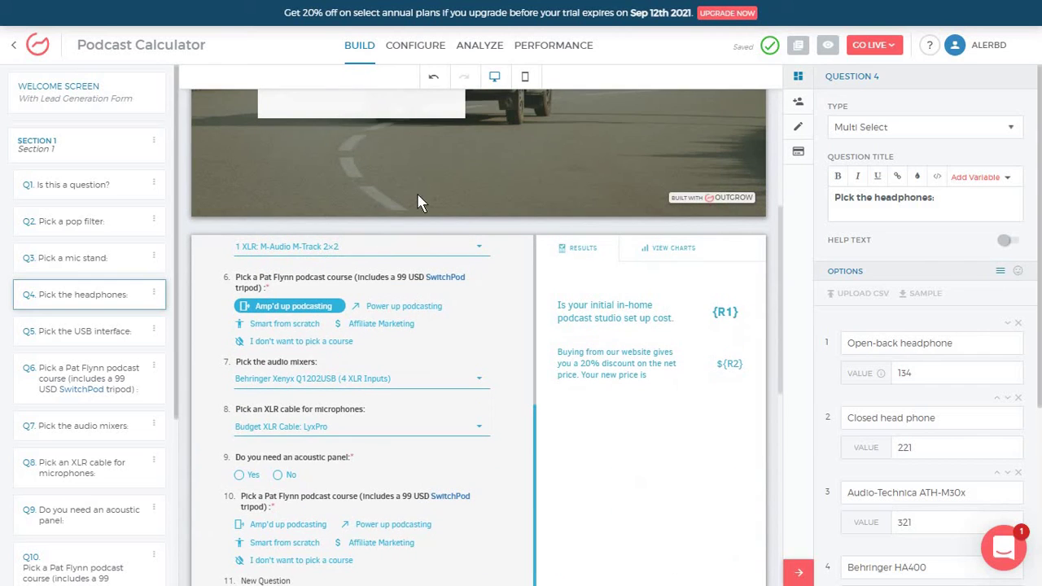
# Step: Copy the calculator URL from the general configuration settings and turn on GDPR
pyautogui.click(399, 59)
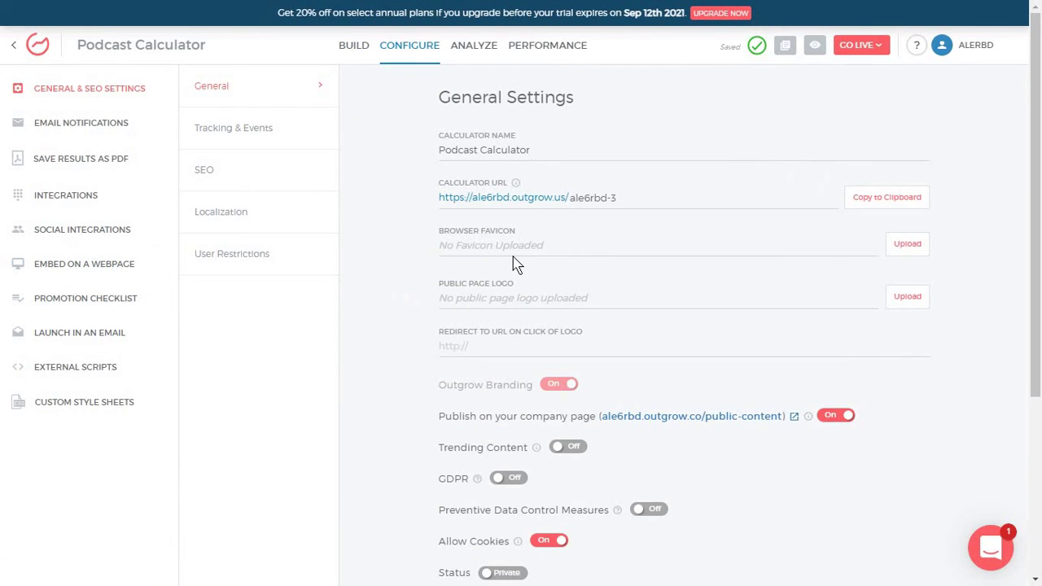
pyautogui.click(884, 198)
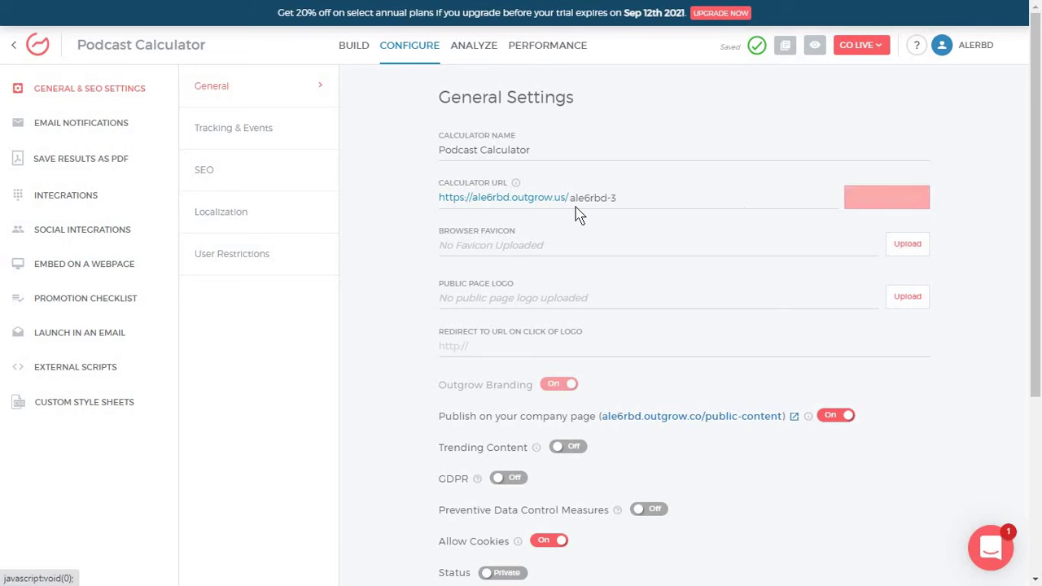
pyautogui.scroll(-2, 559, 197)
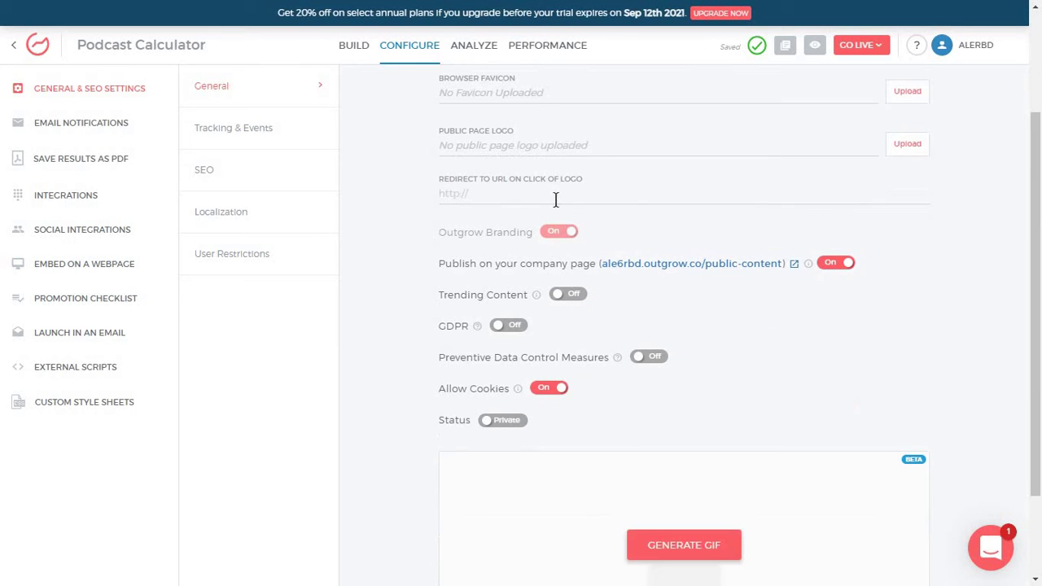
pyautogui.click(504, 328)
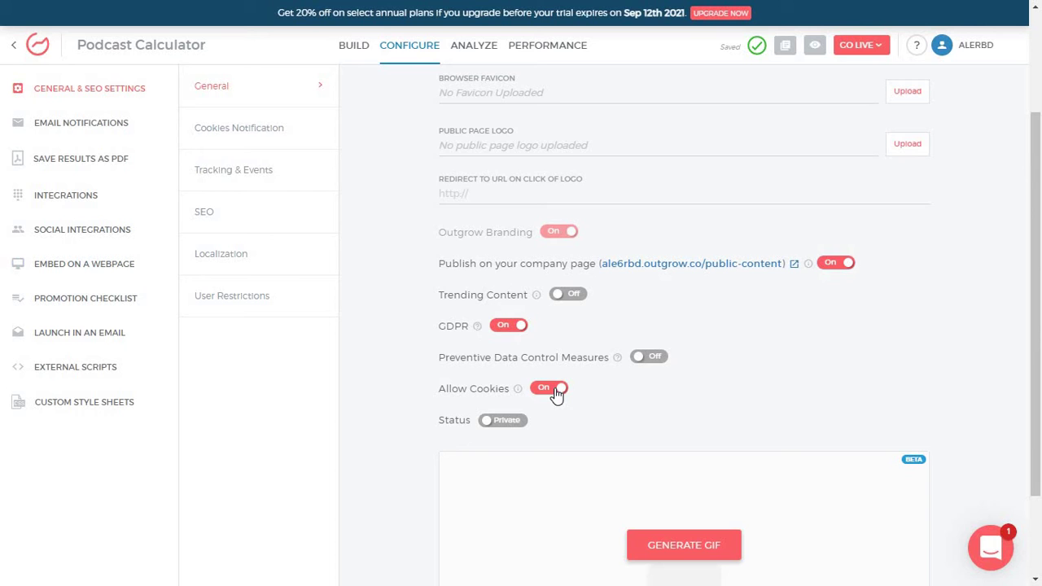
# Step: Examine the cookies notification, tracking and events, and SEO settings of the calculator
pyautogui.scroll(2, 557, 382)
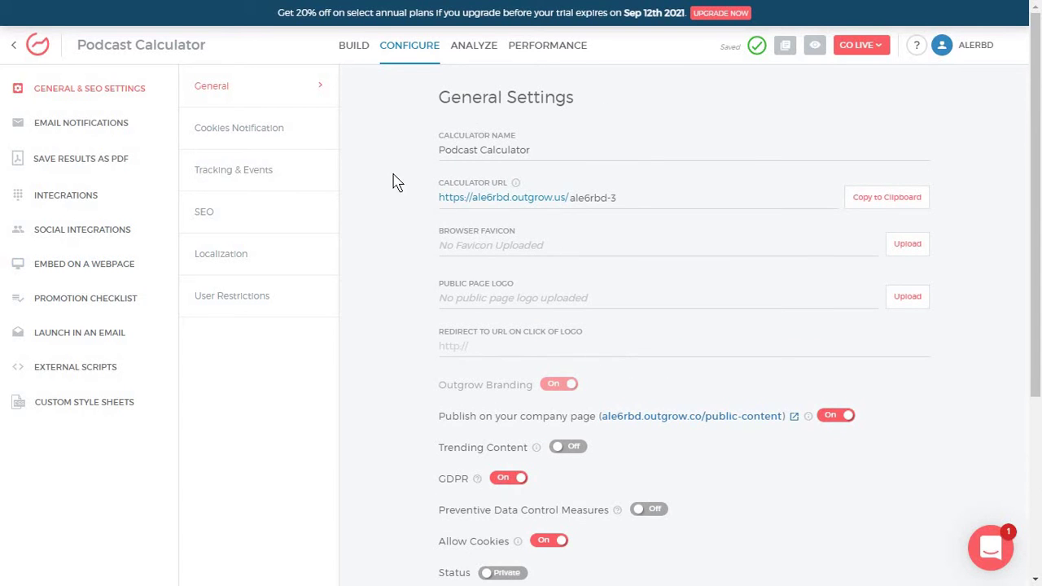
pyautogui.click(263, 130)
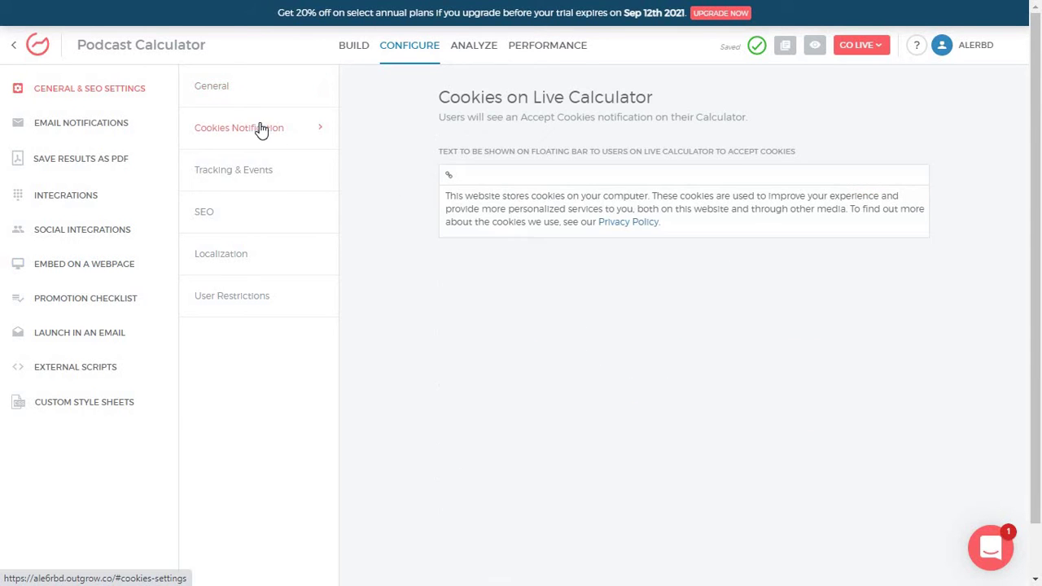
pyautogui.click(285, 173)
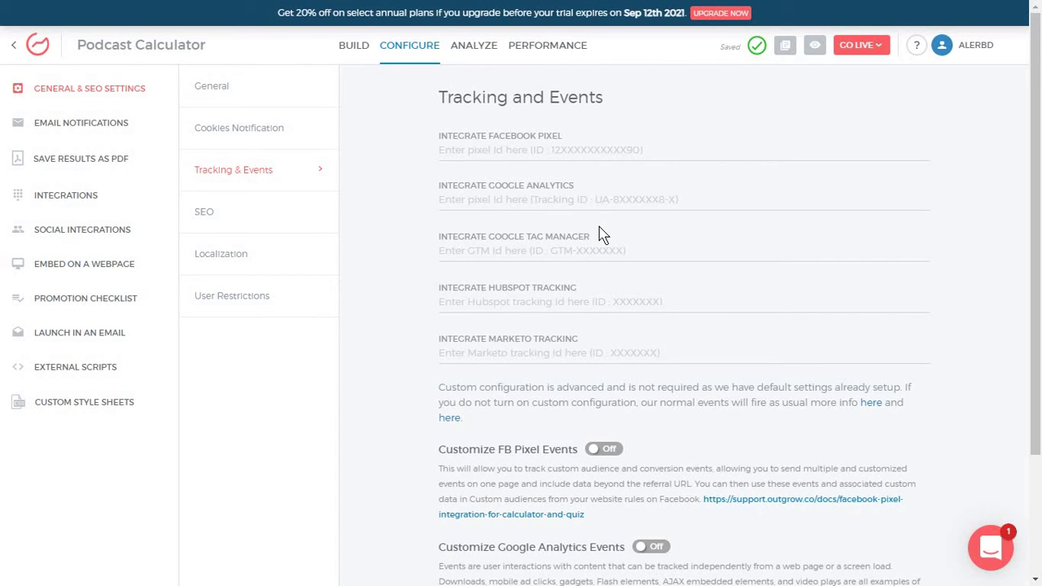
pyautogui.scroll(-2, 571, 311)
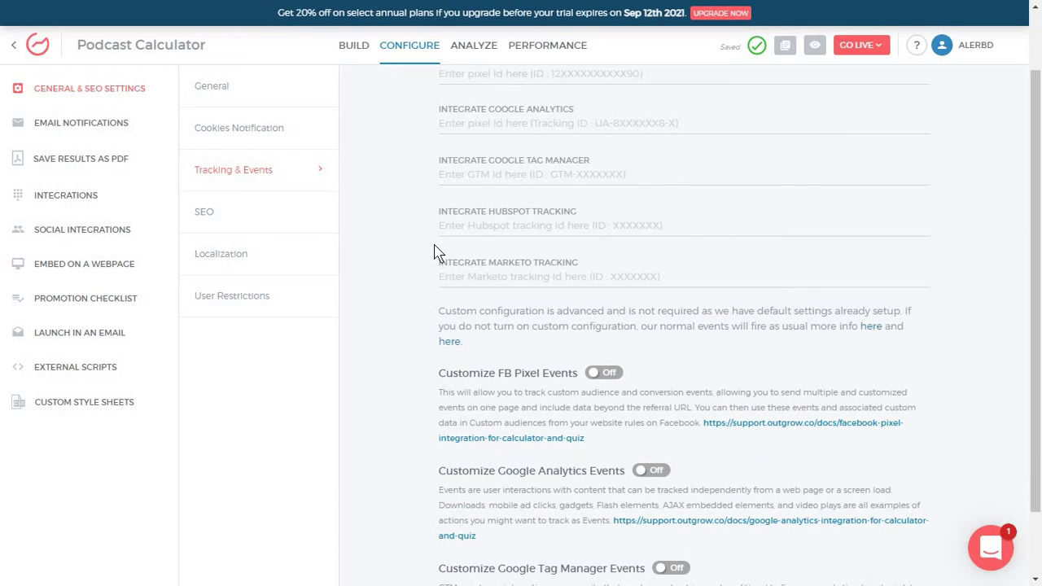
pyautogui.click(318, 227)
pyautogui.scroll(1, 462, 259)
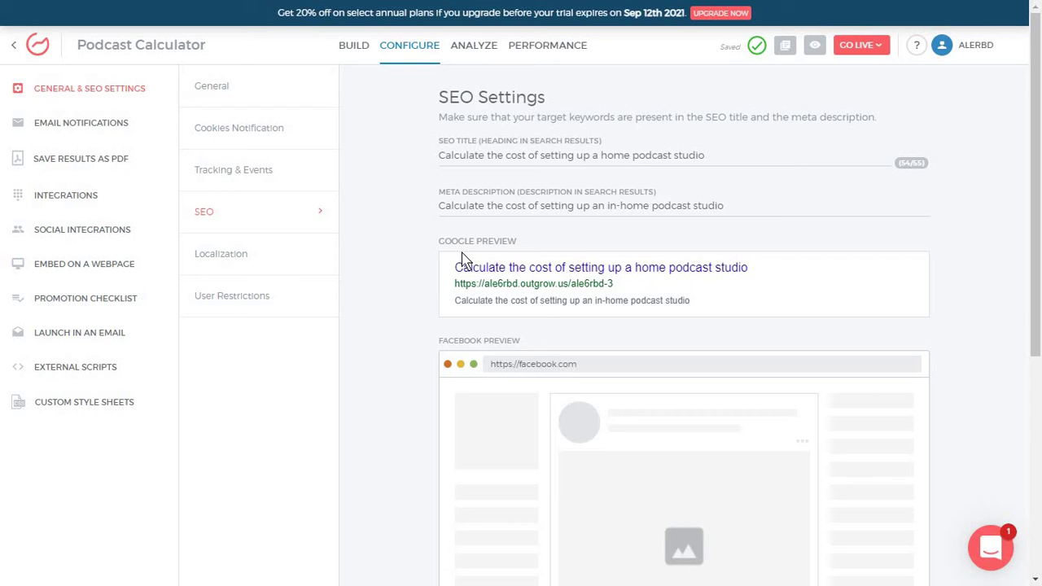
# Step: Review the SEO previews, localization settings and user restrictions, including the options for restricting users by country
pyautogui.scroll(-3, 462, 259)
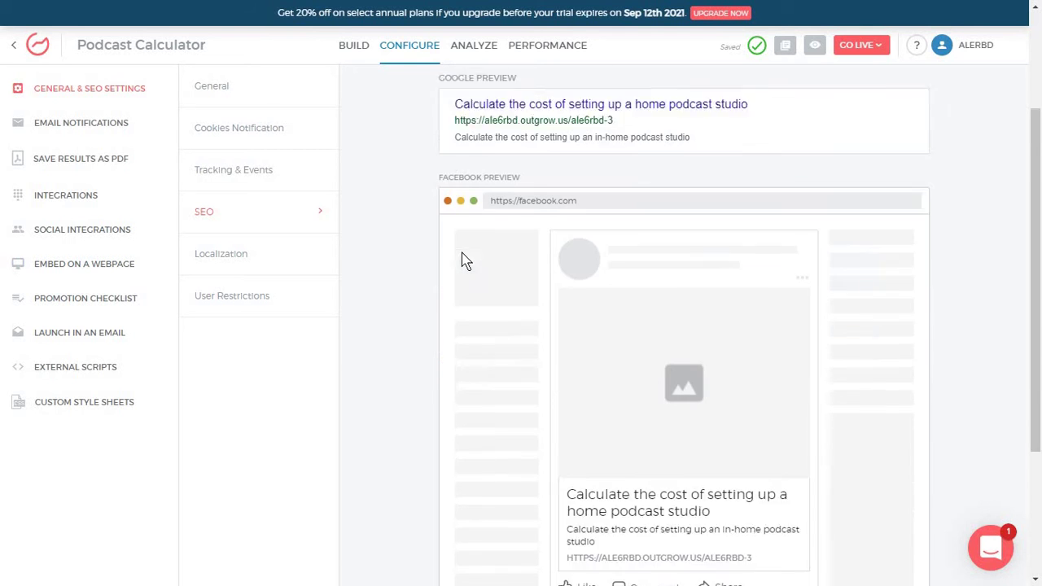
pyautogui.click(265, 271)
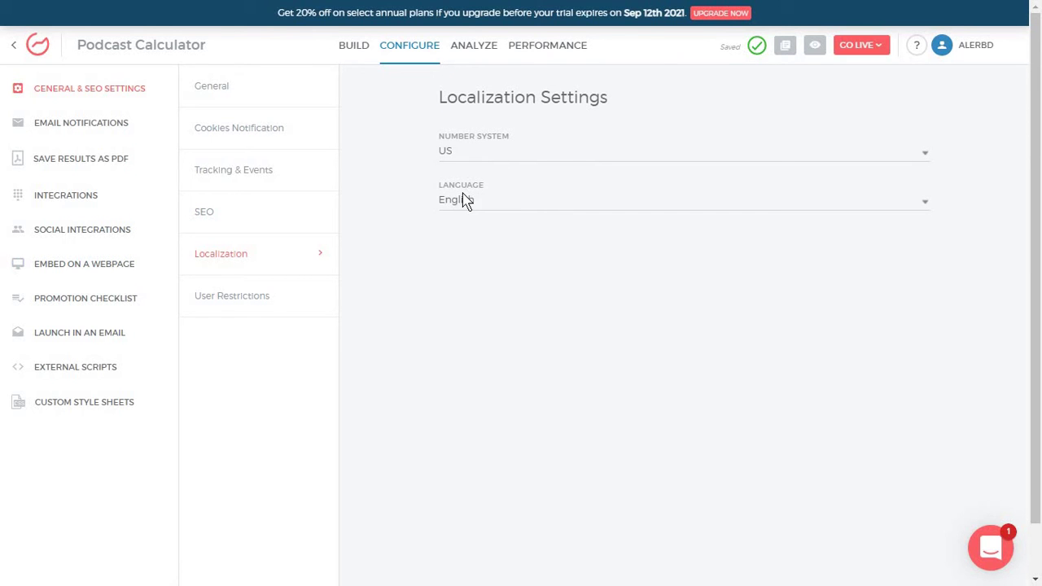
pyautogui.click(263, 314)
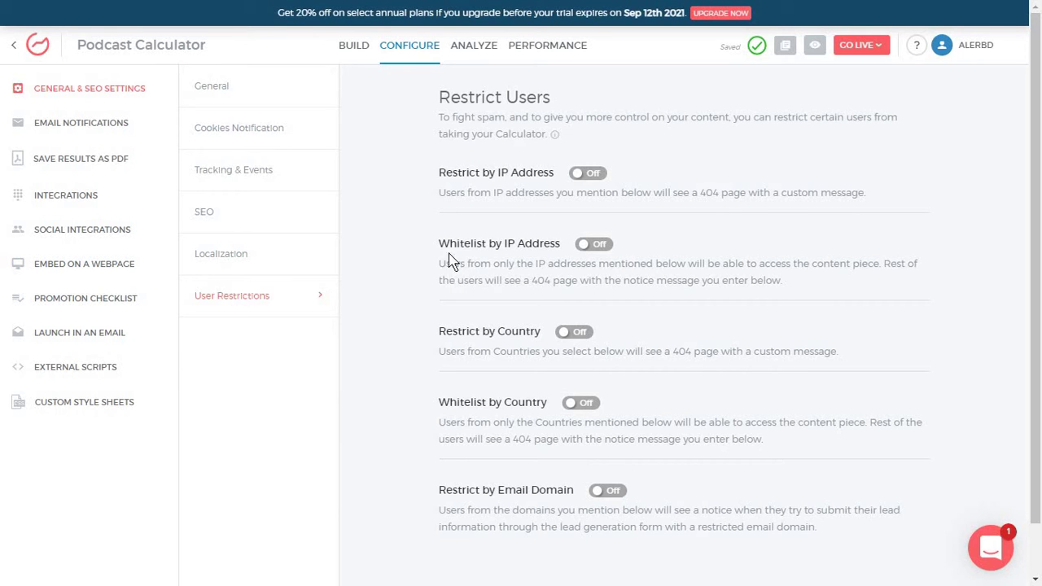
pyautogui.click(570, 333)
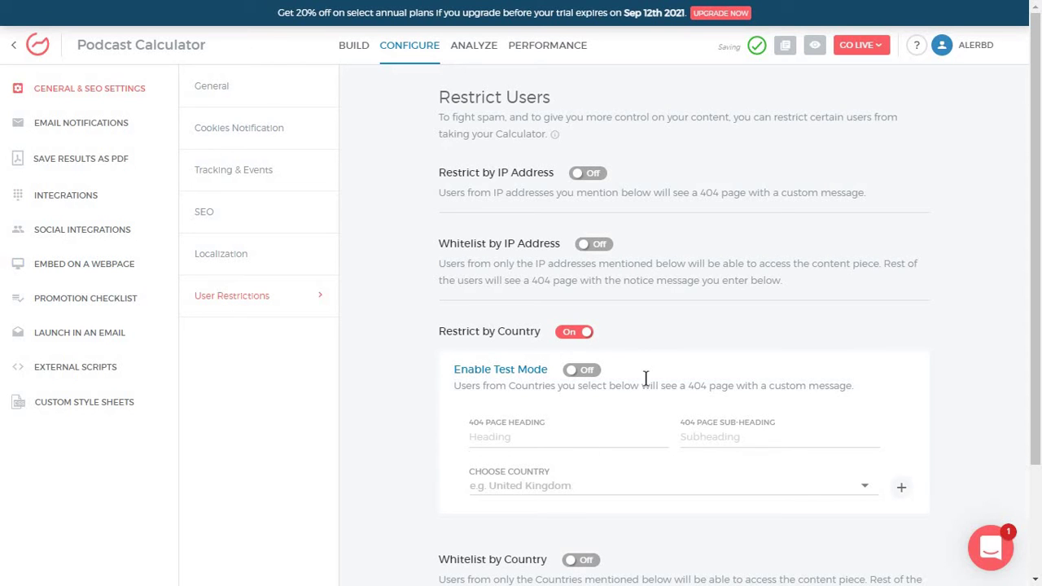
pyautogui.click(584, 334)
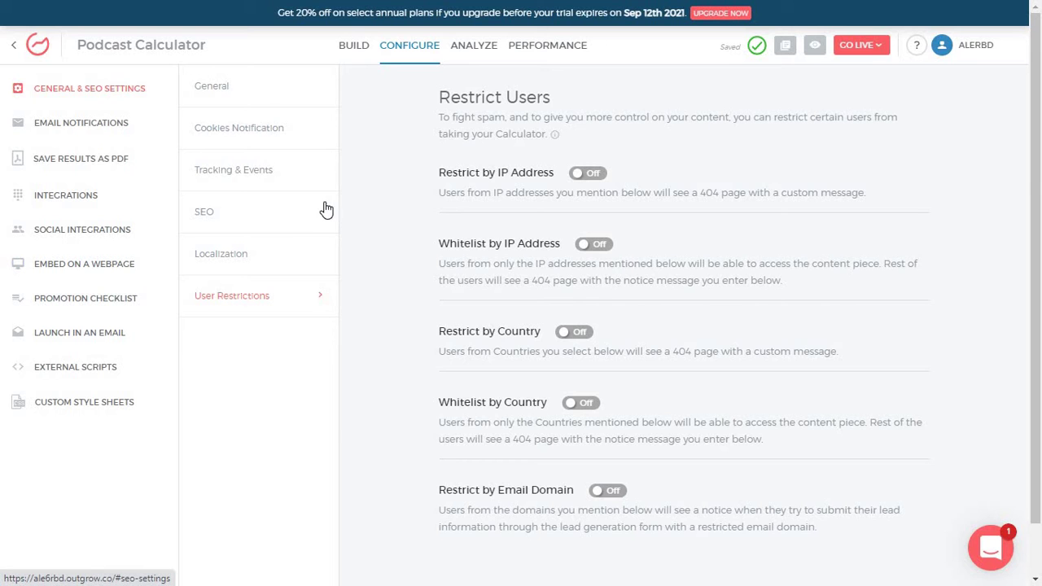
# Step: Turn on the custom email to users, review its message, and check the settings for the notification to self
pyautogui.click(128, 131)
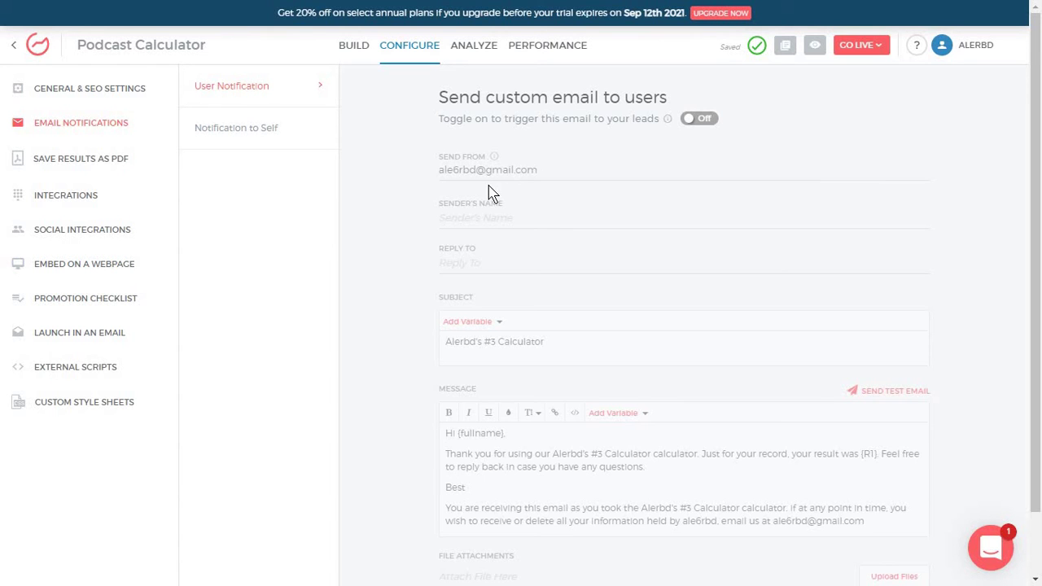
pyautogui.click(698, 118)
pyautogui.scroll(-2, 505, 297)
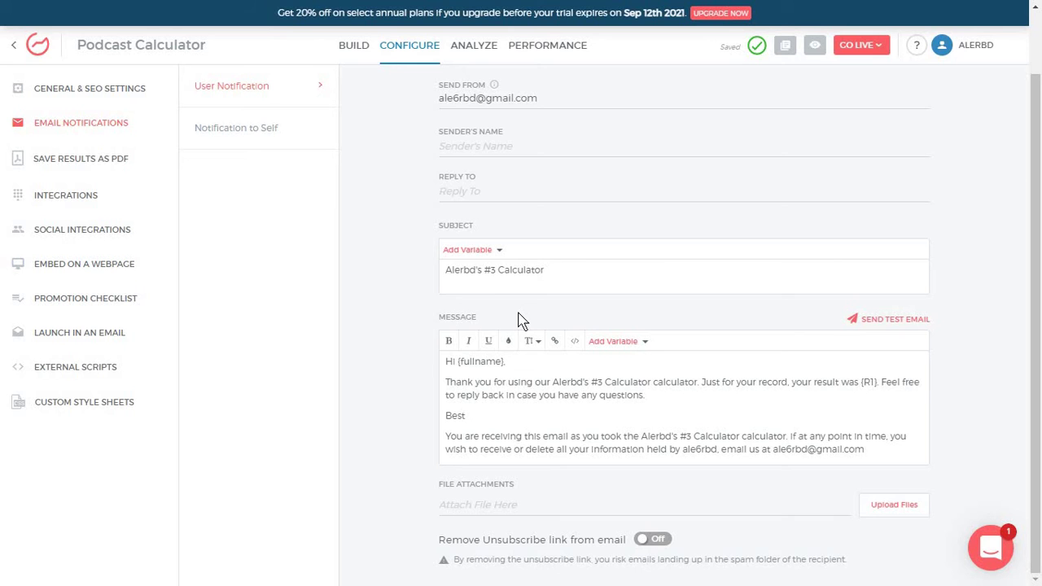
pyautogui.scroll(2, 521, 320)
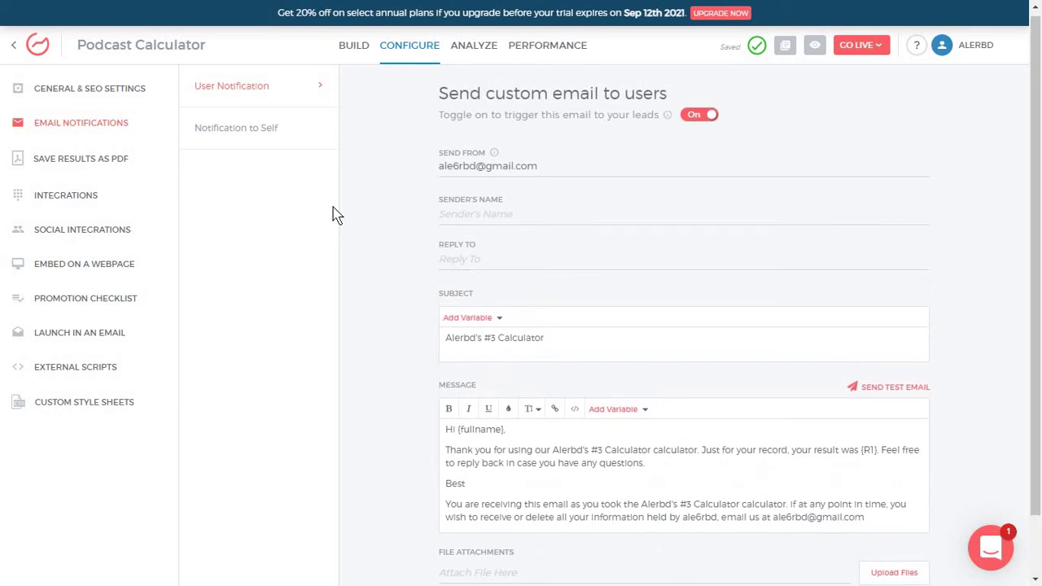
pyautogui.click(240, 142)
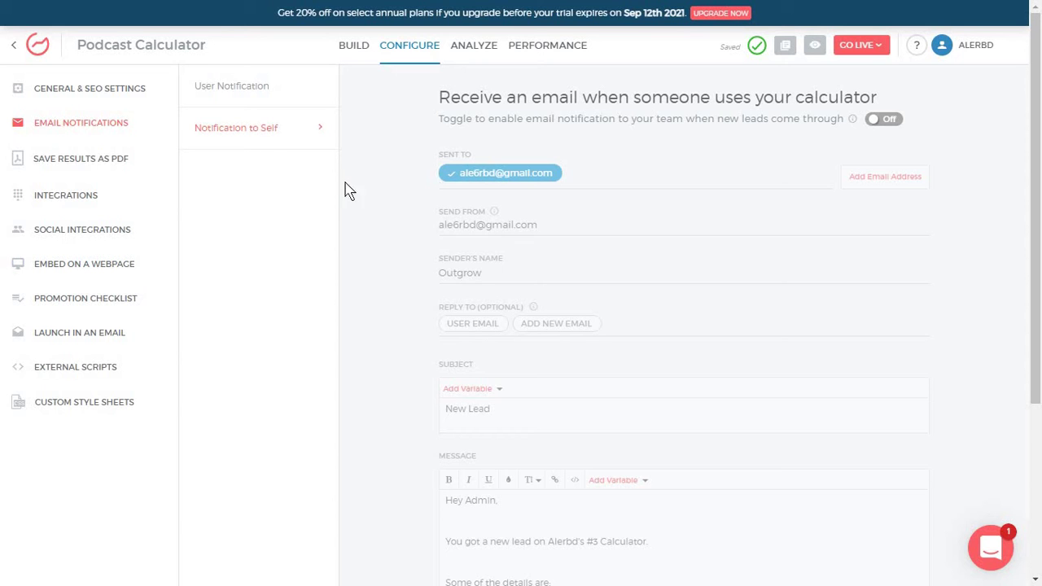
# Step: Examine the PDF configuration for results, including its content editor and data point options
pyautogui.click(127, 165)
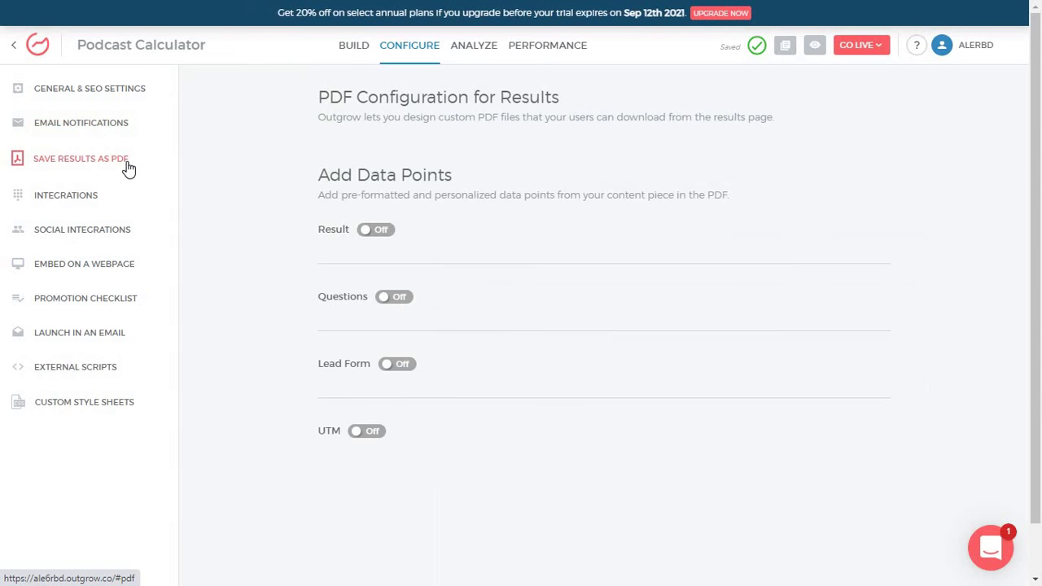
pyautogui.scroll(-1, 279, 271)
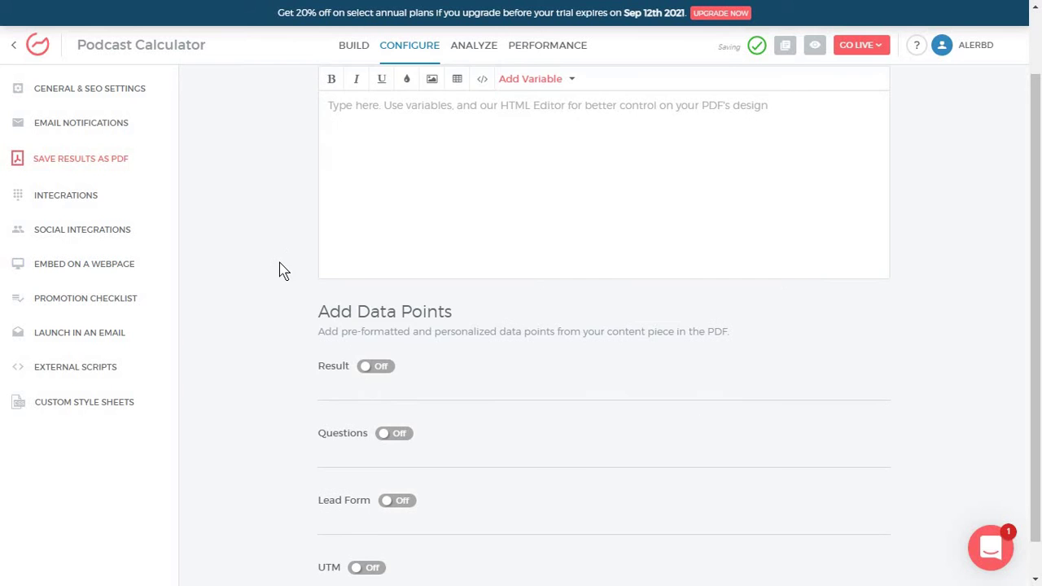
pyautogui.scroll(2, 280, 271)
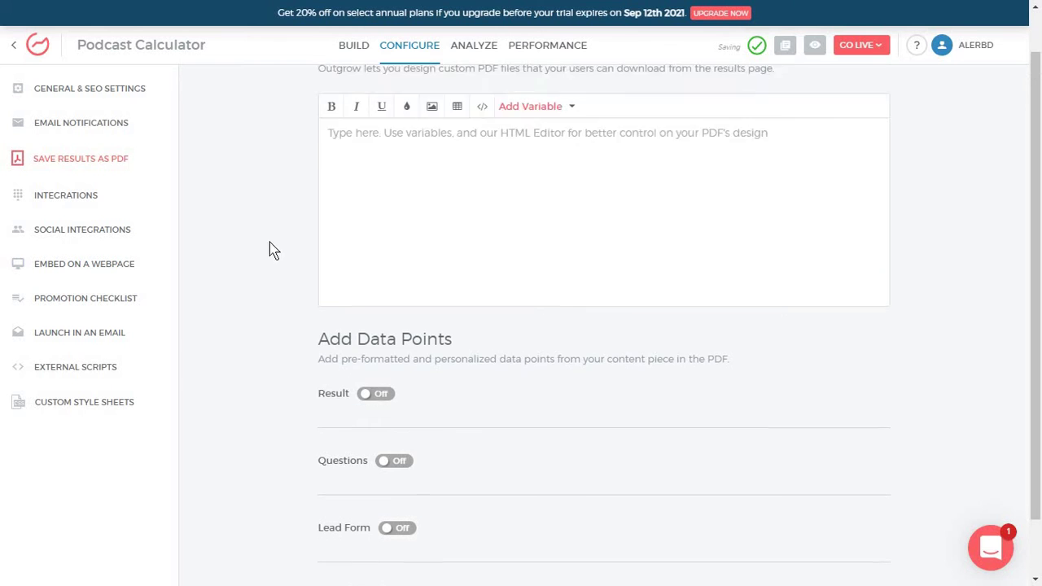
# Step: Dismiss the integrations introduction and browse the list of native integrations
pyautogui.click(90, 206)
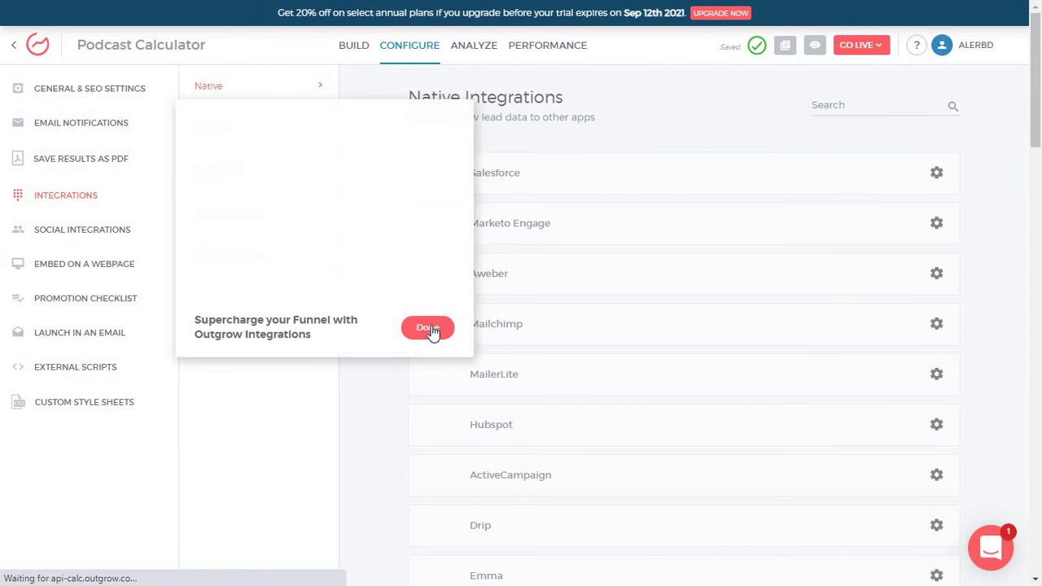
pyautogui.click(597, 301)
pyautogui.scroll(-20, 595, 302)
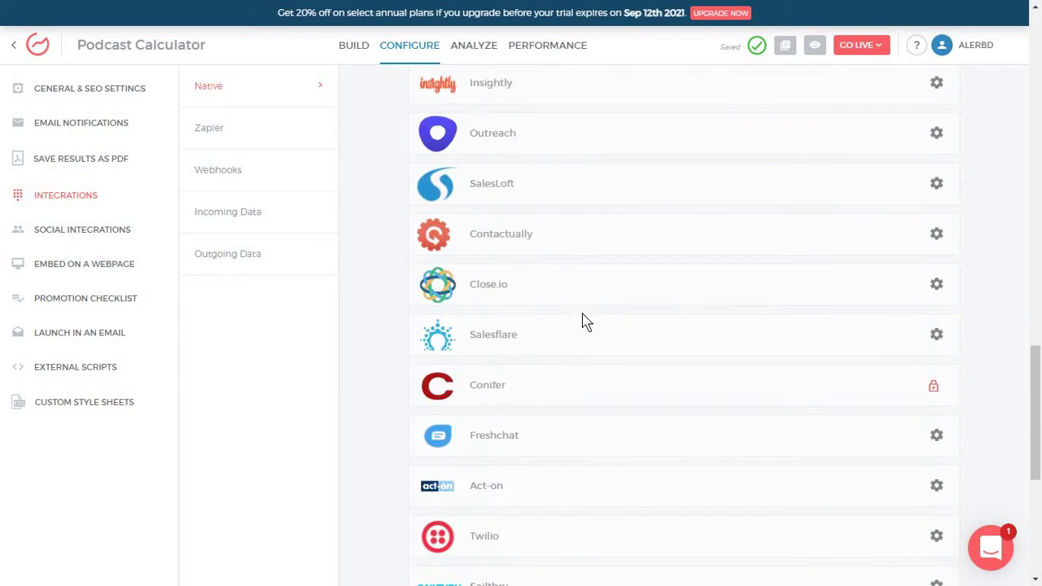
pyautogui.scroll(15, 583, 321)
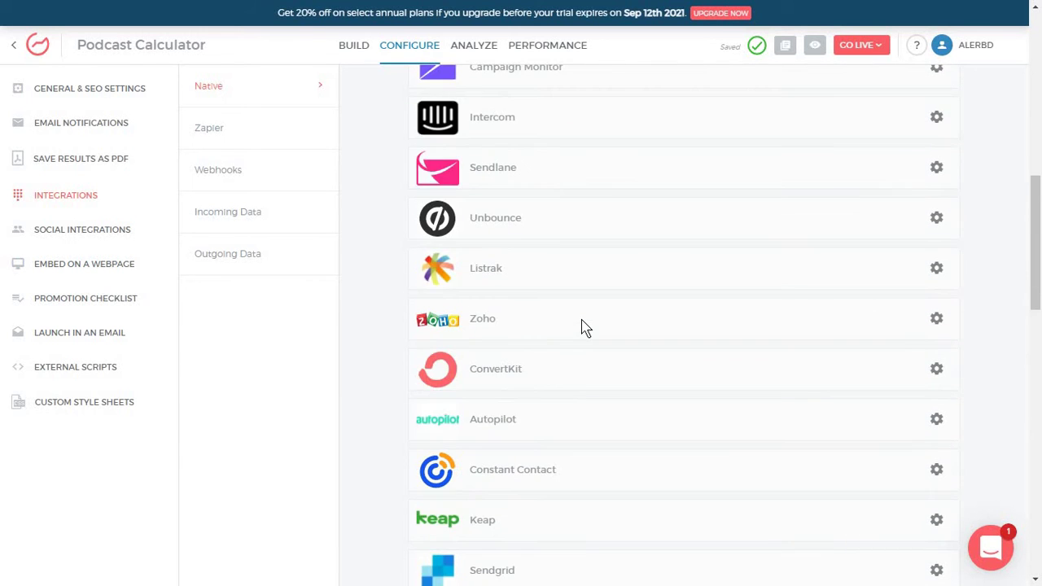
pyautogui.scroll(8, 583, 325)
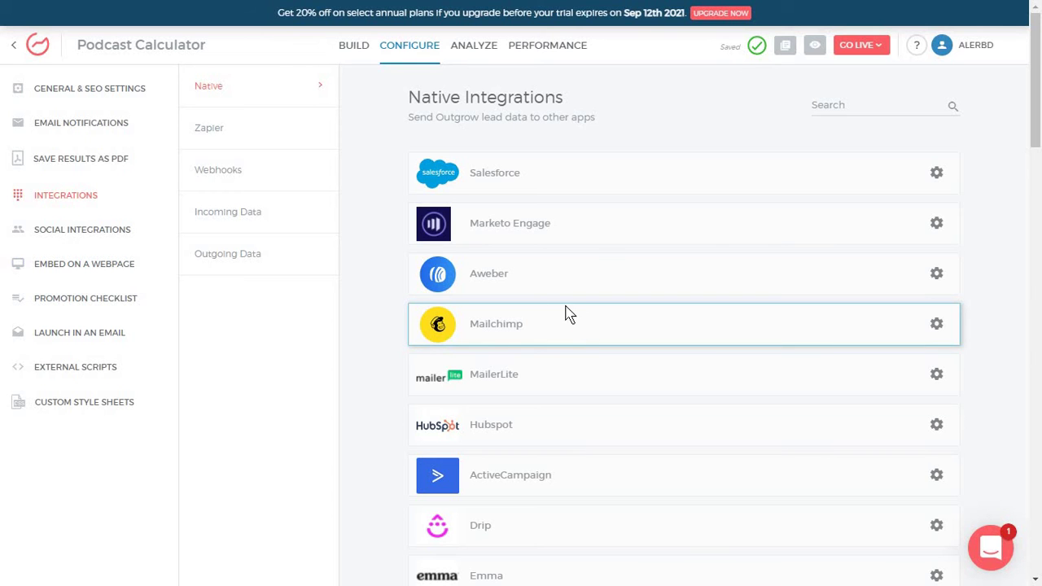
# Step: Review the Zapier, webhooks, incoming data, outgoing data and social integration settings
pyautogui.click(280, 133)
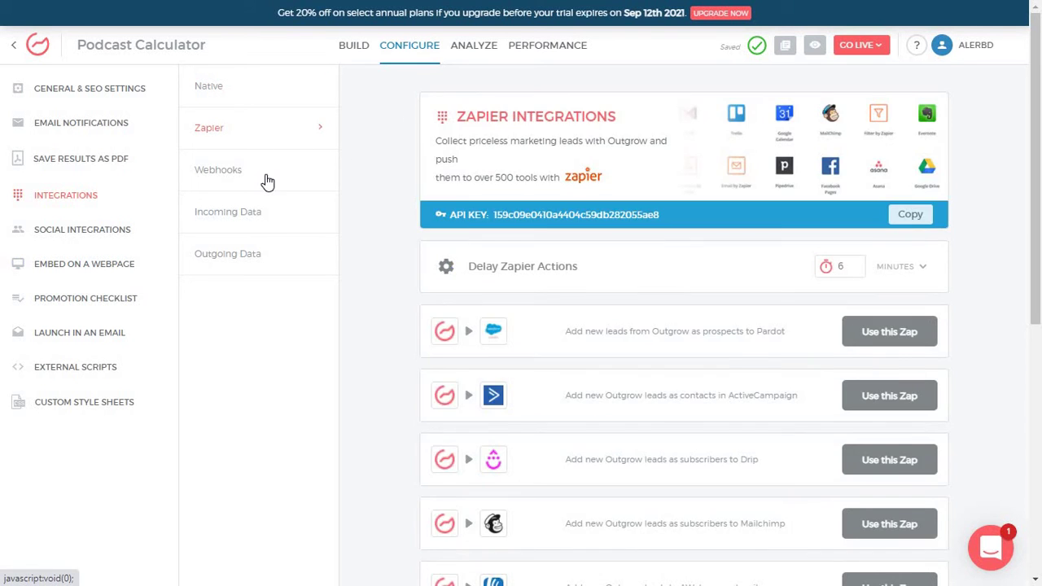
pyautogui.click(269, 177)
pyautogui.click(286, 216)
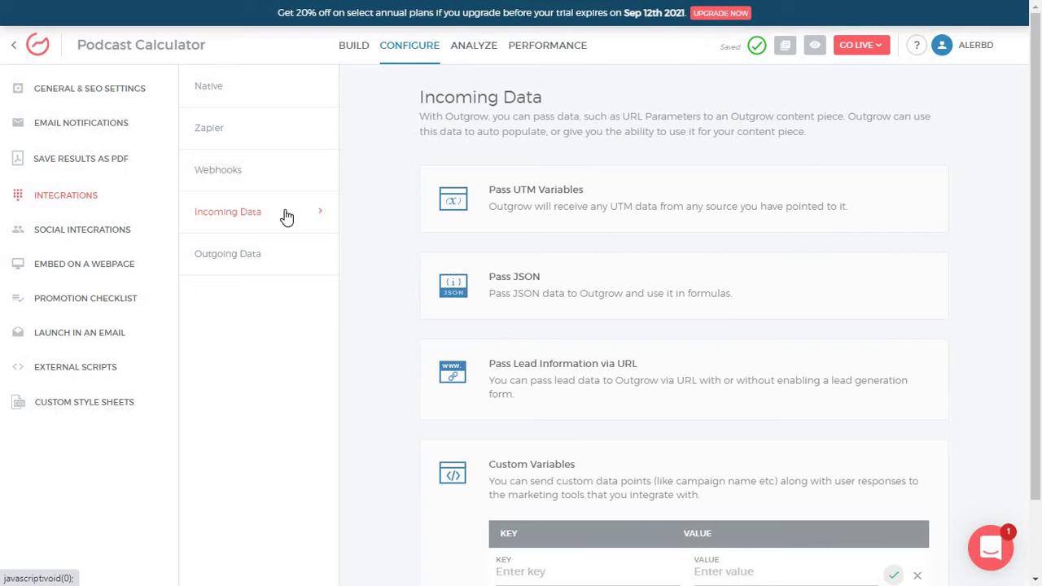
pyautogui.click(272, 252)
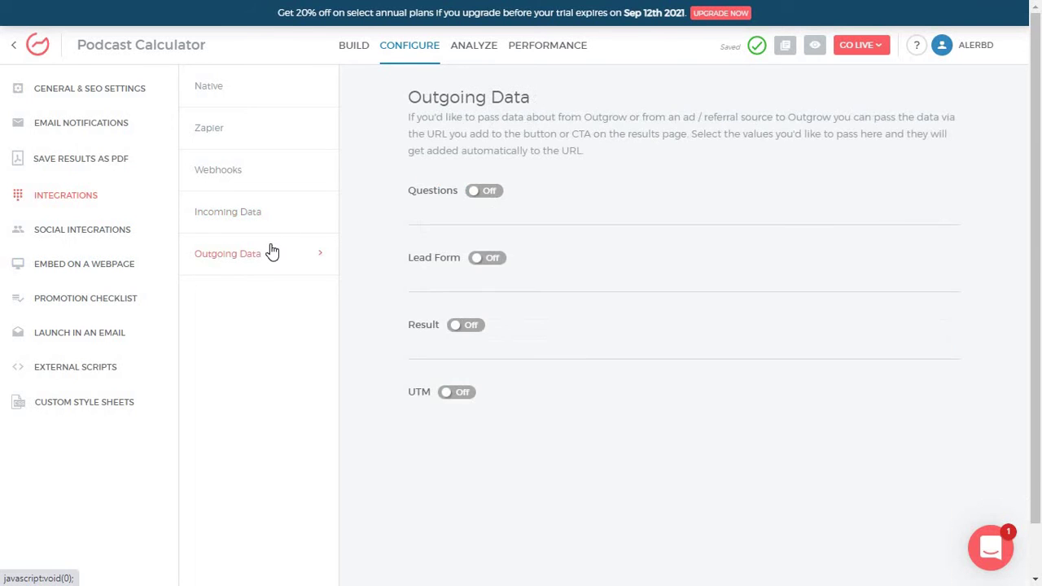
pyautogui.click(125, 235)
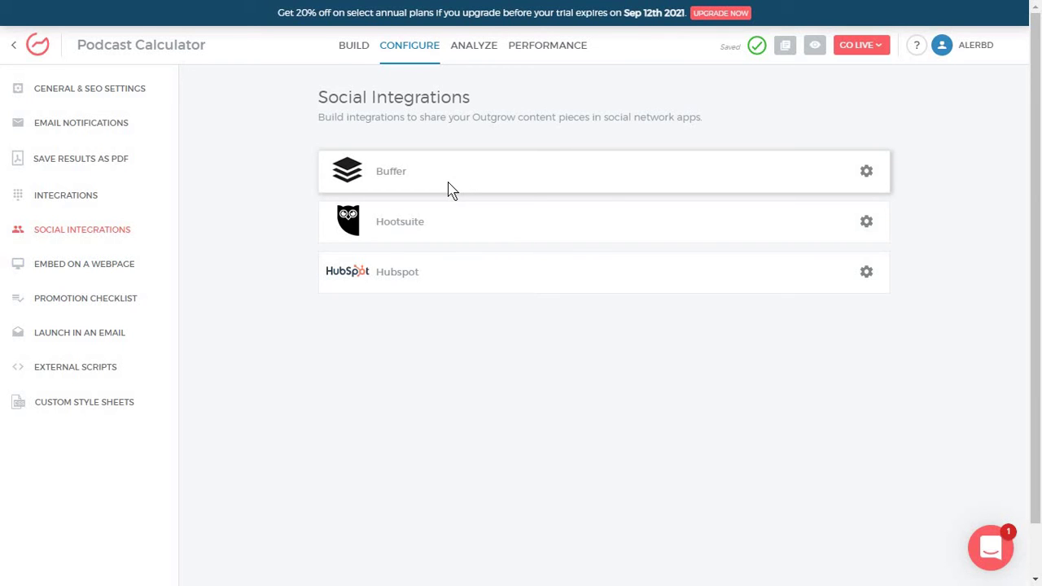
# Step: Preview the In Page webpage embed, copy its embed code and dismiss the clipboard notification
pyautogui.click(98, 269)
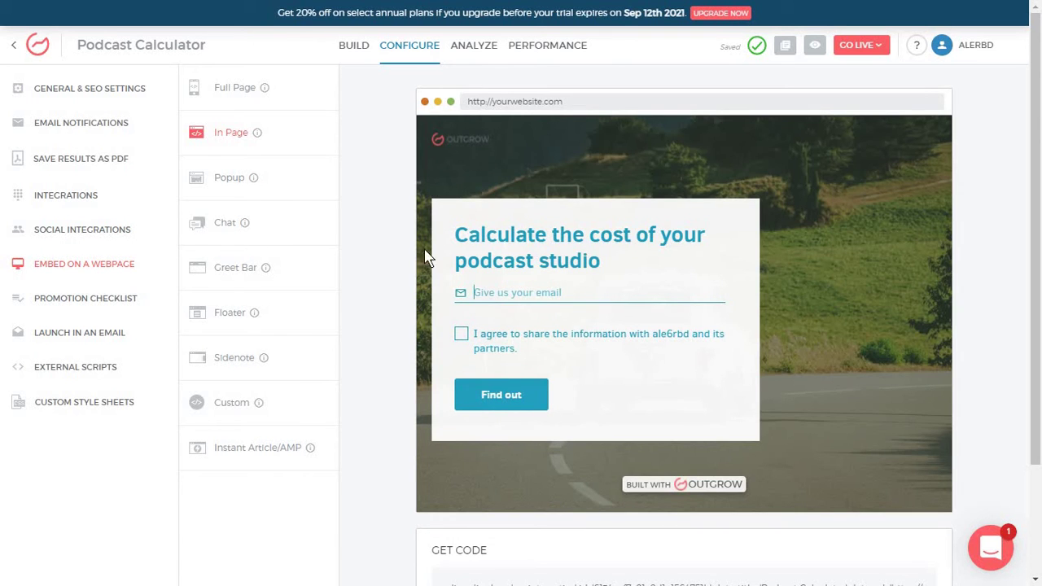
pyautogui.scroll(-2, 412, 285)
pyautogui.scroll(2, 366, 245)
pyautogui.scroll(-1, 412, 200)
pyautogui.scroll(-1, 412, 201)
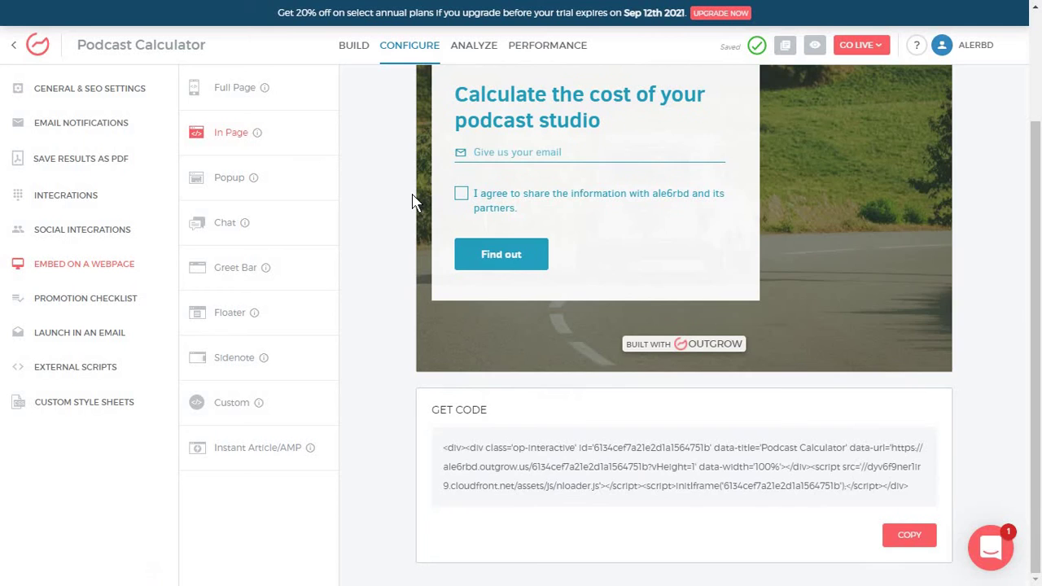
pyautogui.scroll(2, 412, 204)
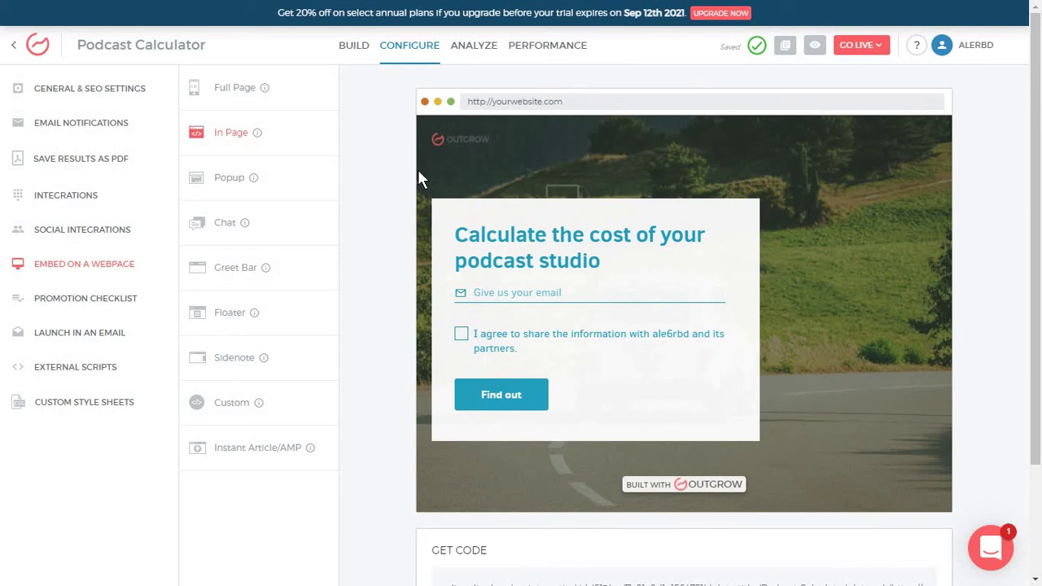
pyautogui.scroll(-1, 440, 167)
pyautogui.scroll(-1, 434, 244)
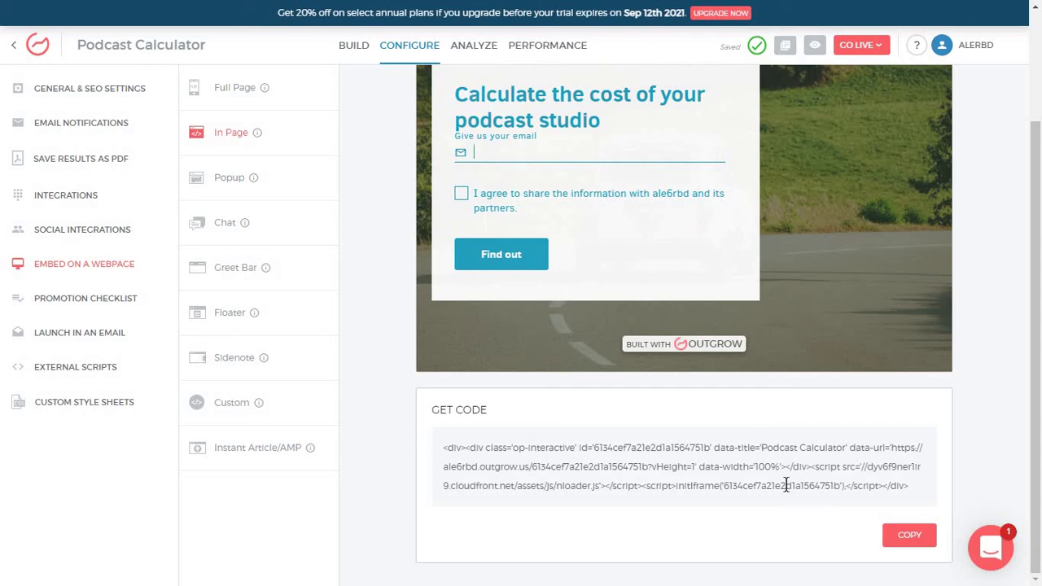
pyautogui.click(908, 538)
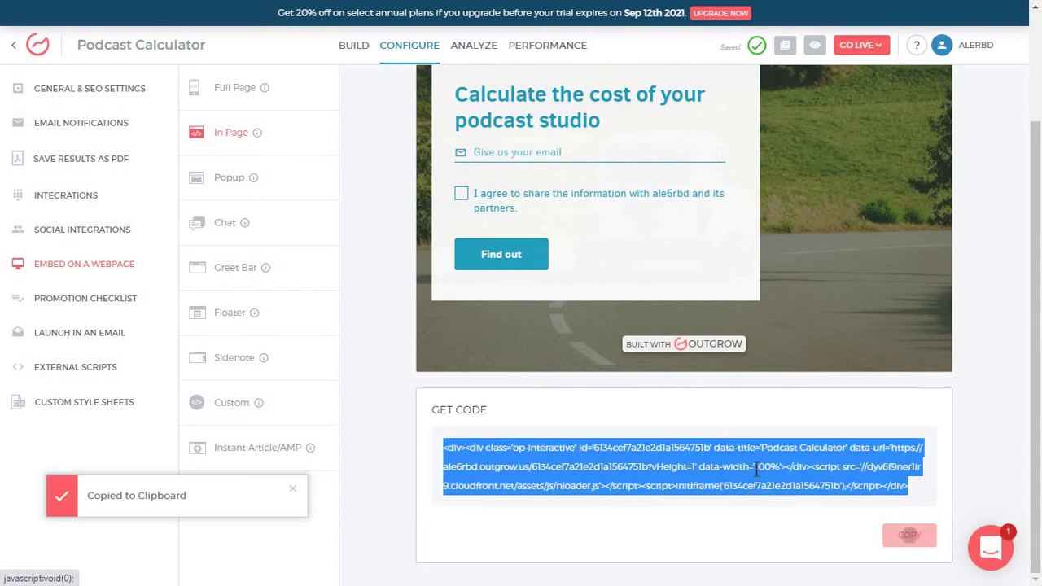
pyautogui.scroll(2, 400, 356)
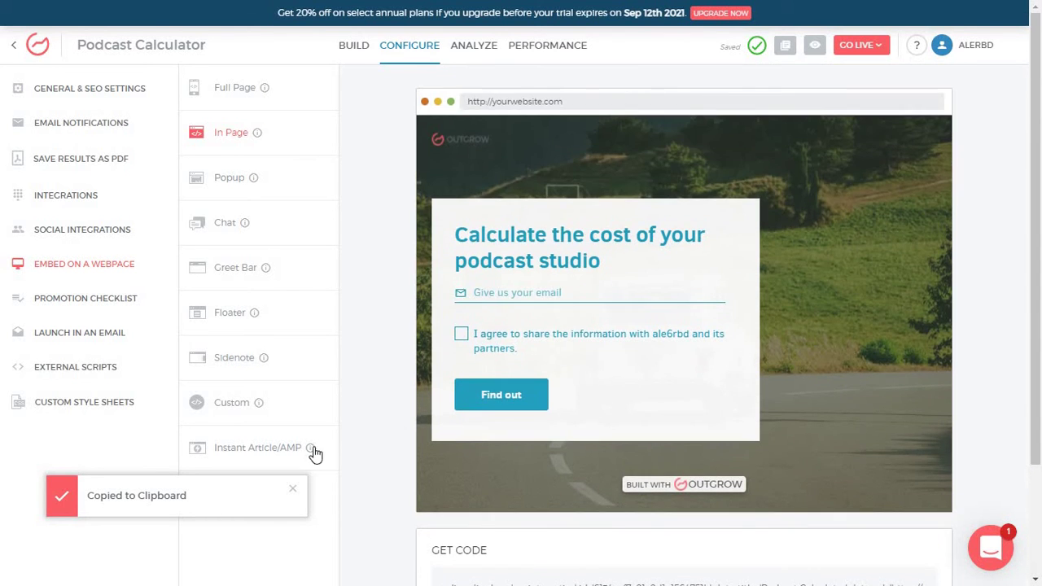
pyautogui.click(293, 489)
# Step: Look through the Popup, Chat and Floater embed options and their settings
pyautogui.click(298, 184)
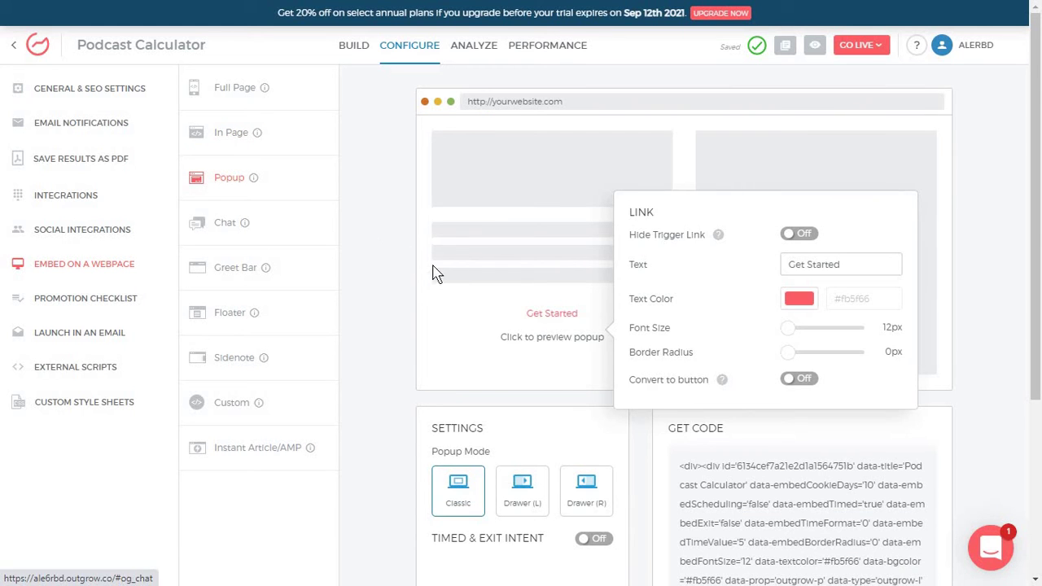
pyautogui.click(298, 234)
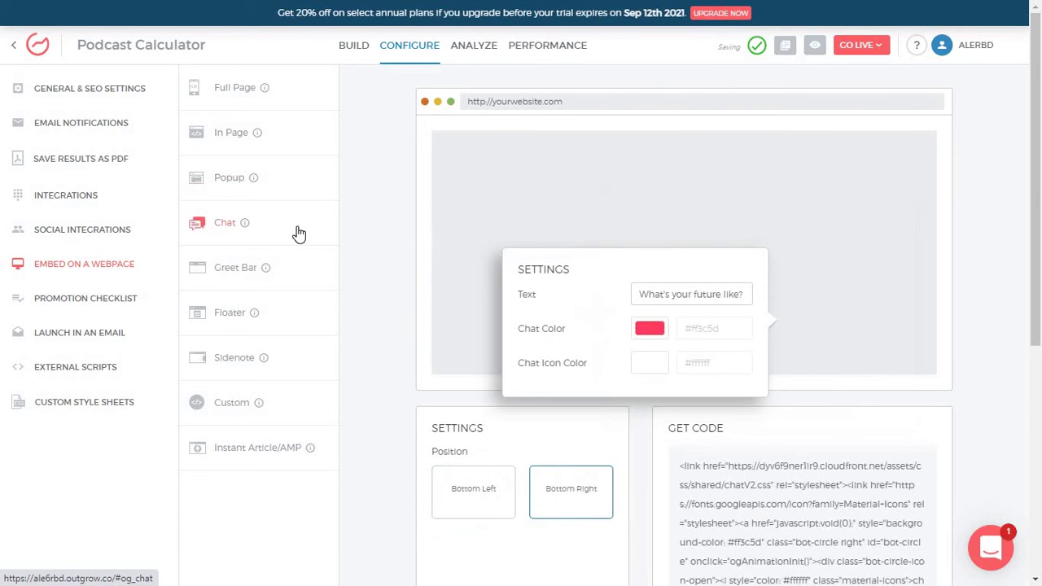
pyautogui.click(291, 318)
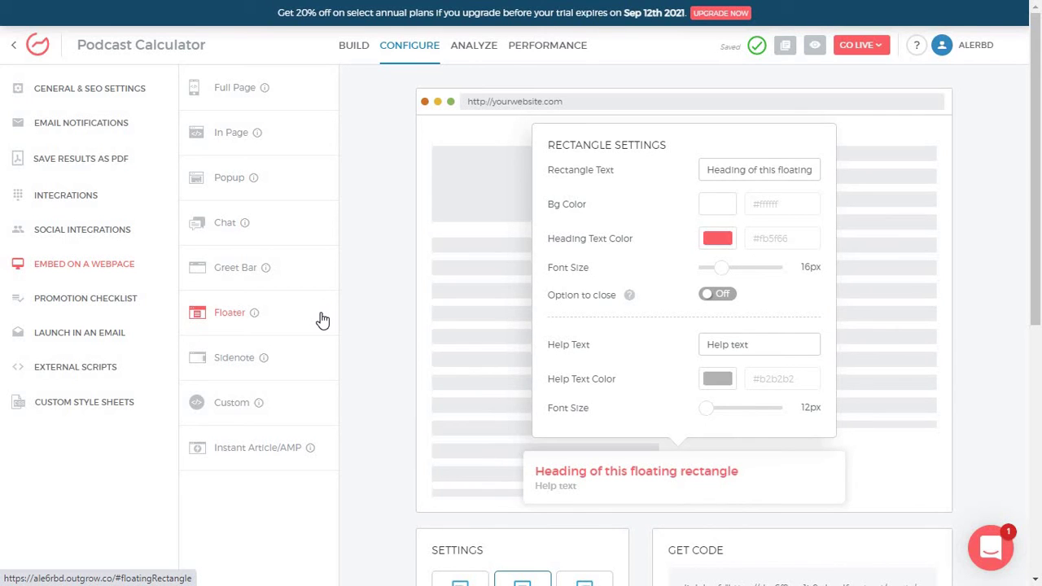
# Step: Examine the promotional checklist strategies and check how excluding the Lead Generation goal filters them, restoring that goal at the end
pyautogui.click(134, 309)
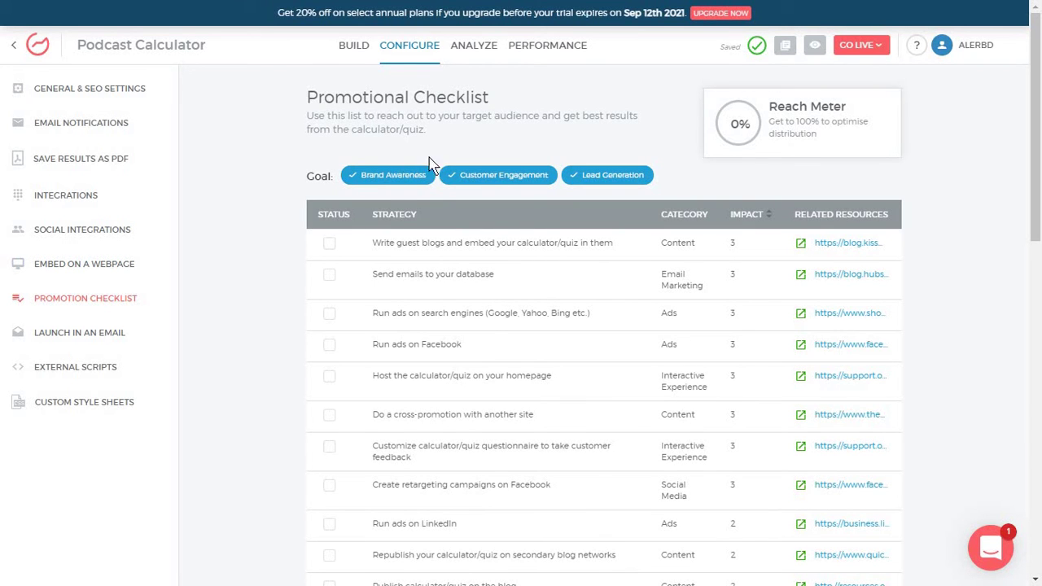
pyautogui.scroll(-5, 322, 318)
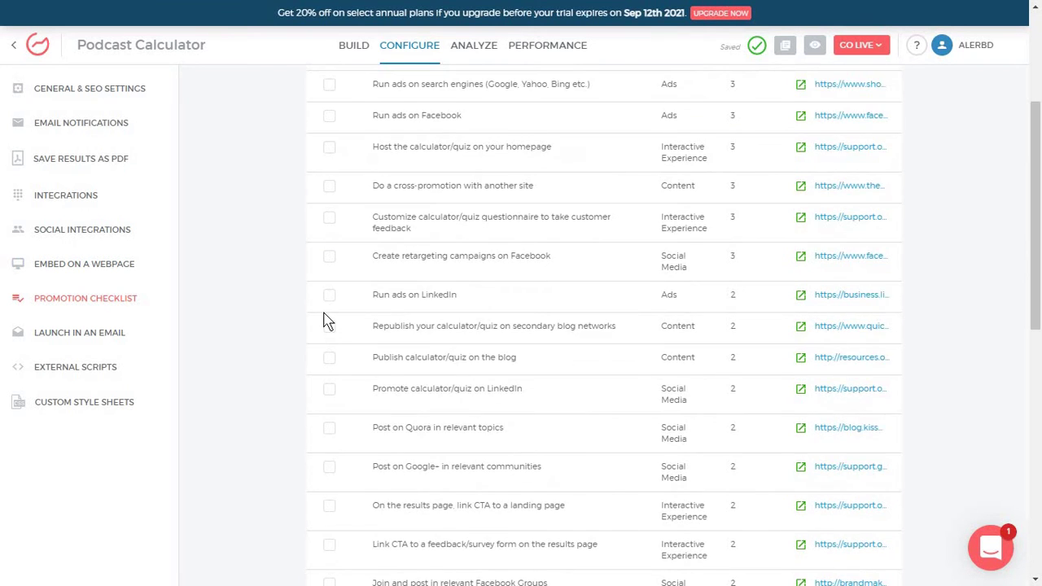
pyautogui.scroll(-4, 324, 319)
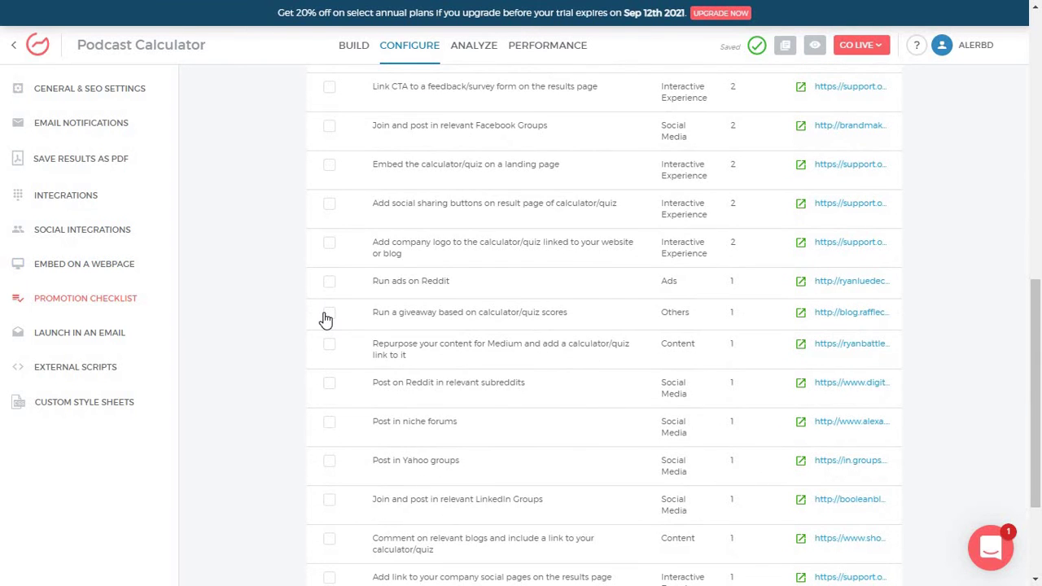
pyautogui.scroll(-2, 325, 319)
pyautogui.scroll(10, 325, 320)
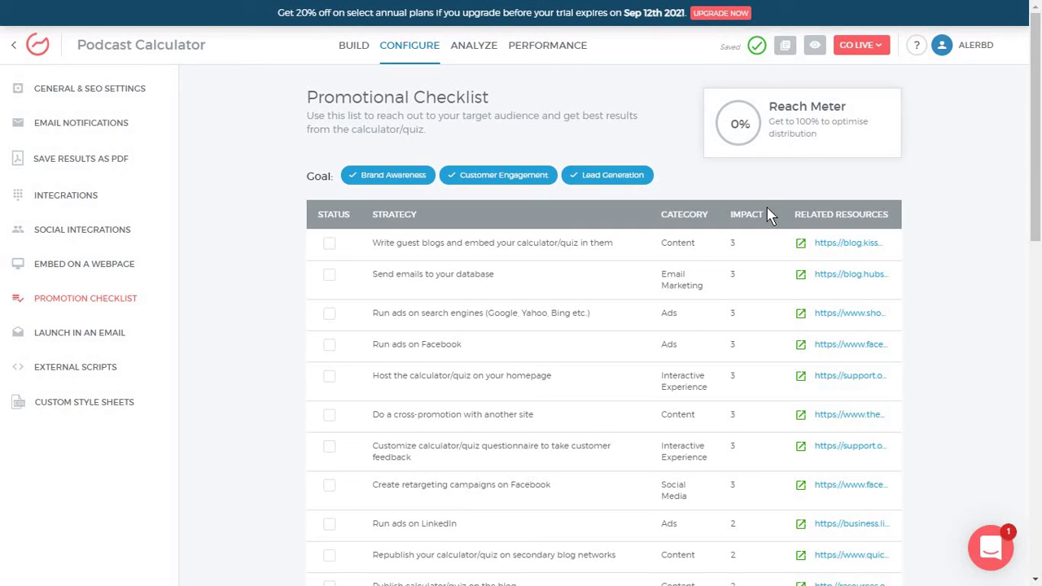
pyautogui.click(600, 184)
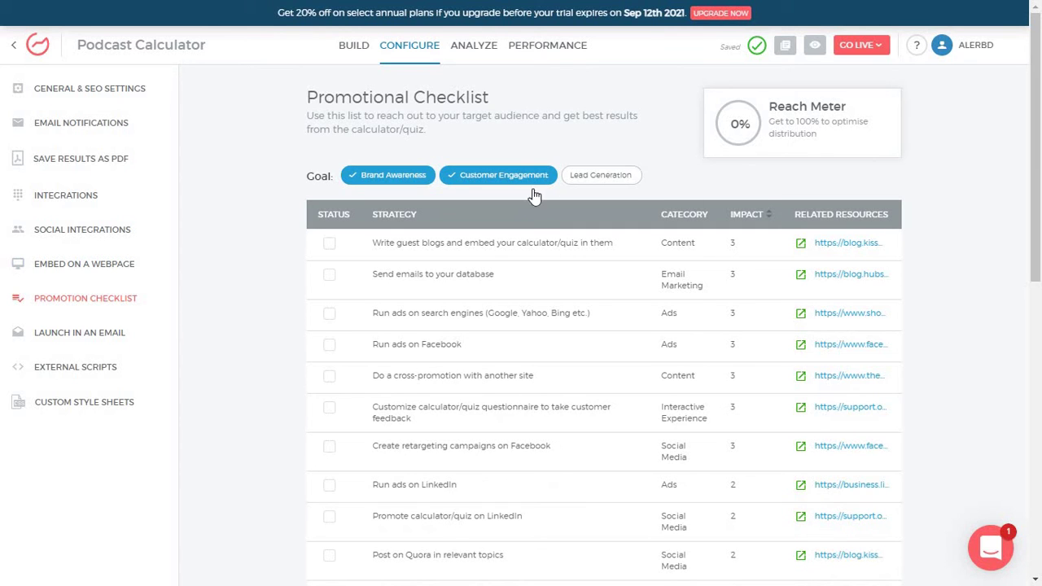
pyautogui.click(581, 185)
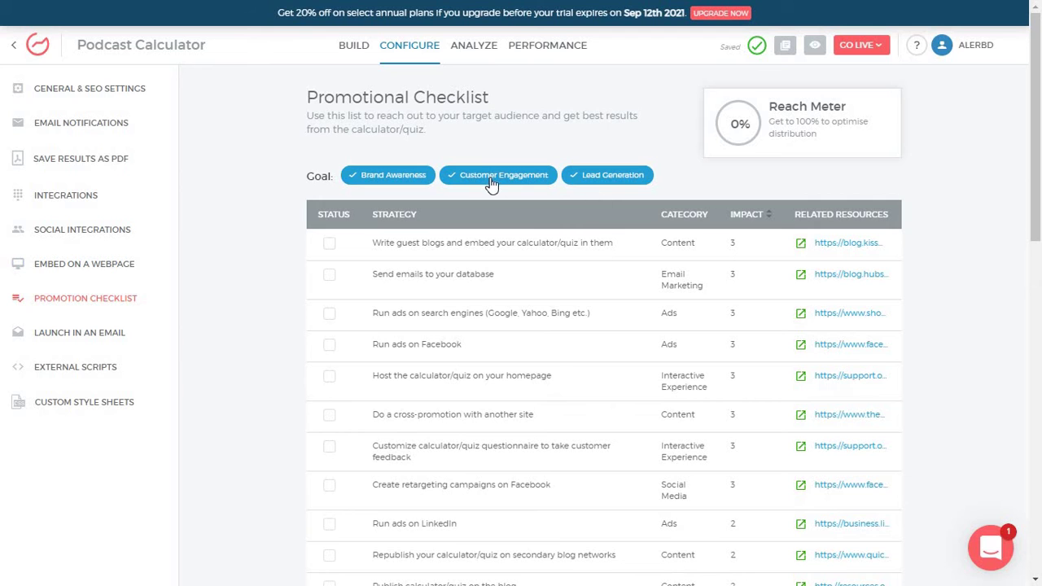
# Step: Review the External Scripts and Custom Style Sheets settings
pyautogui.click(75, 367)
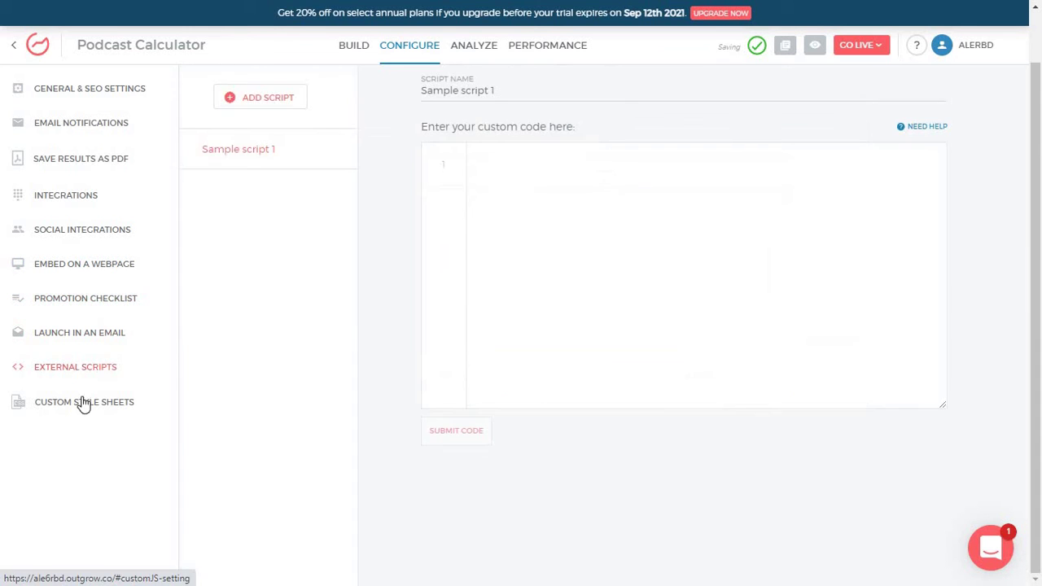
pyautogui.click(96, 416)
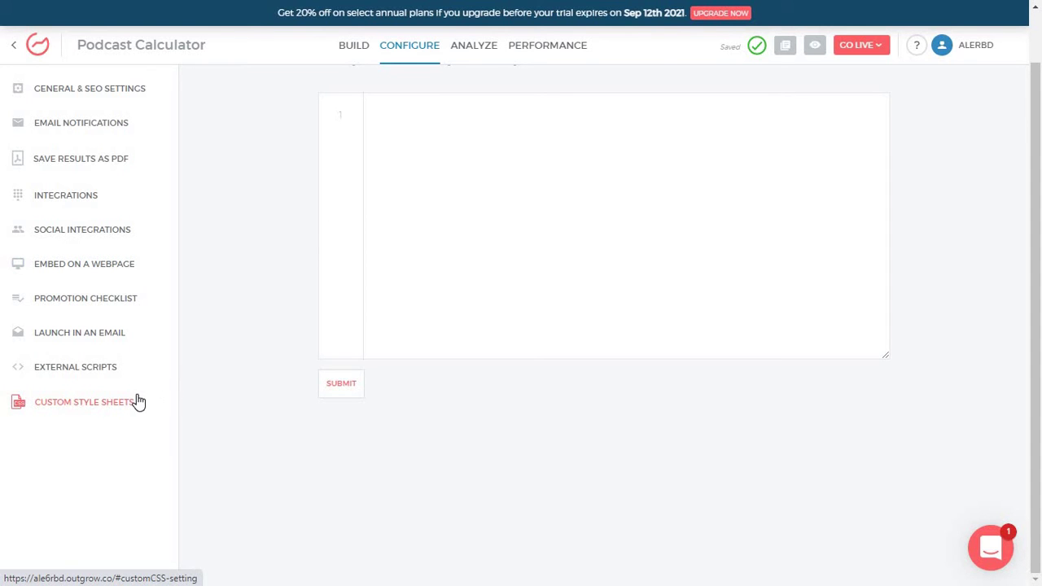
pyautogui.scroll(1, 275, 366)
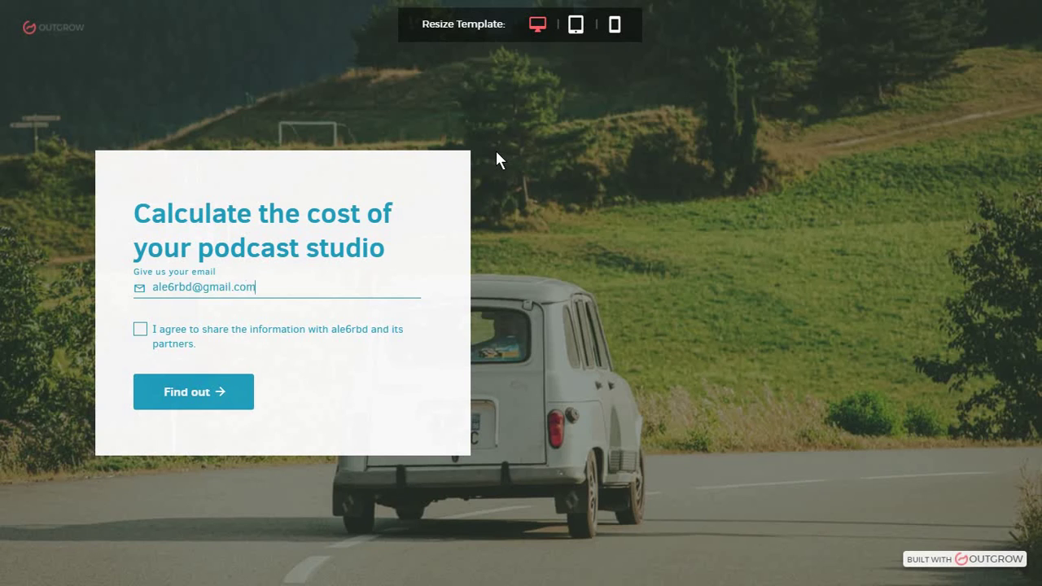
# Step: Test the calculator preview by accepting the information-sharing consent, starting it, and looking through its questions and results
pyautogui.click(139, 327)
pyautogui.click(206, 403)
pyautogui.scroll(-3, 244, 358)
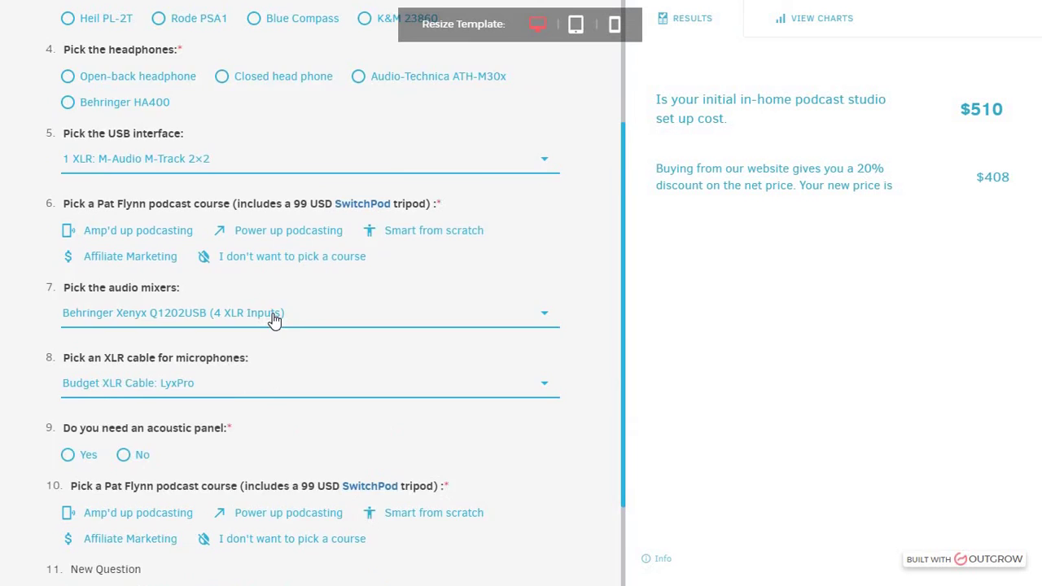
pyautogui.scroll(-1, 274, 321)
pyautogui.scroll(4, 274, 321)
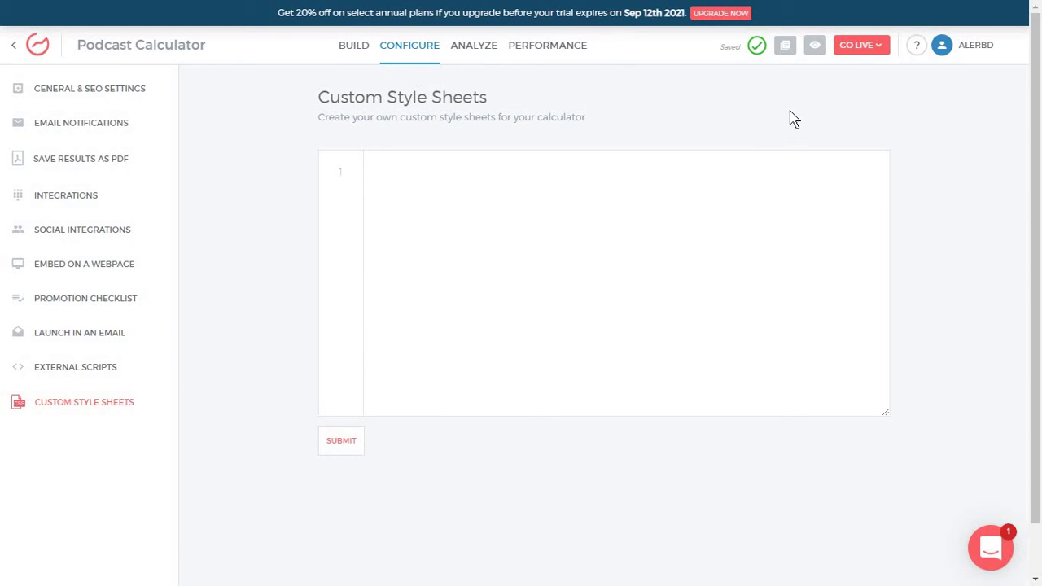
# Step: Publish the Podcast Calculator to its default Outgrow URL, view its website embed code and close the confirmation
pyautogui.click(868, 51)
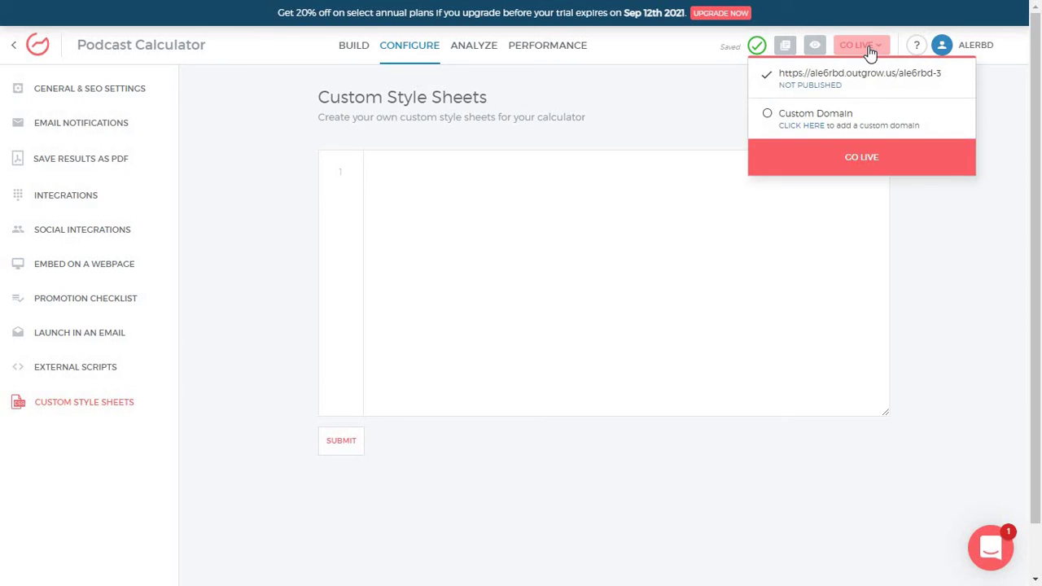
pyautogui.click(875, 51)
pyautogui.click(866, 159)
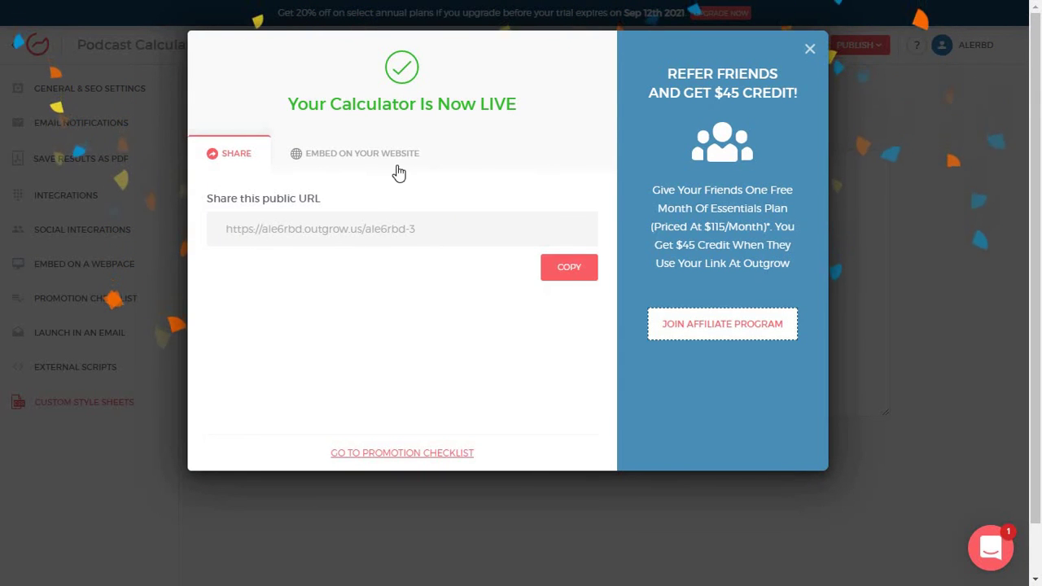
pyautogui.click(397, 176)
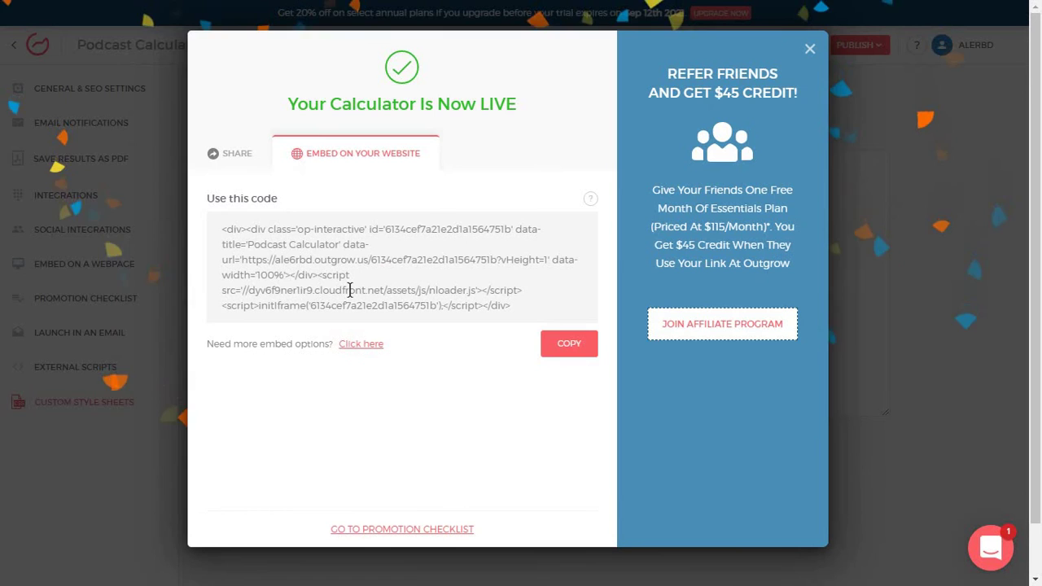
pyautogui.press('Escape')
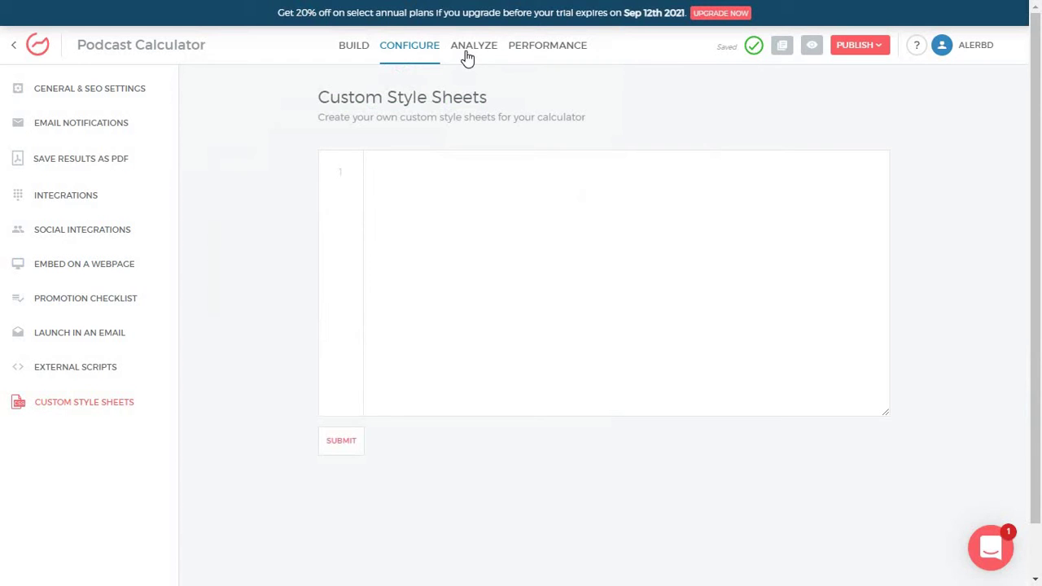
# Step: Check the calculator's analytics overview and review its engagement, conversion, share and acquisition performance recommendations
pyautogui.click(468, 52)
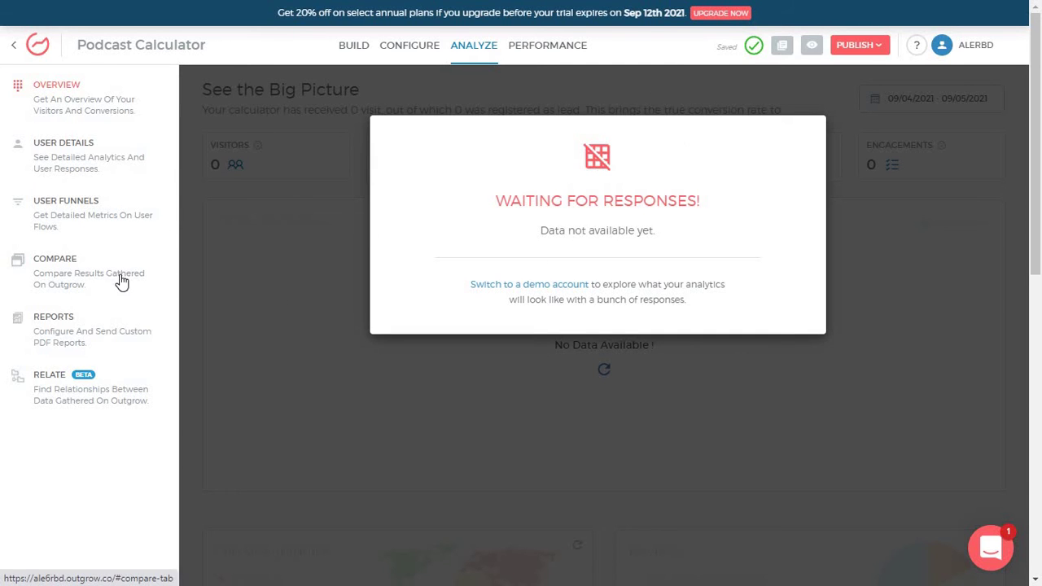
pyautogui.click(537, 51)
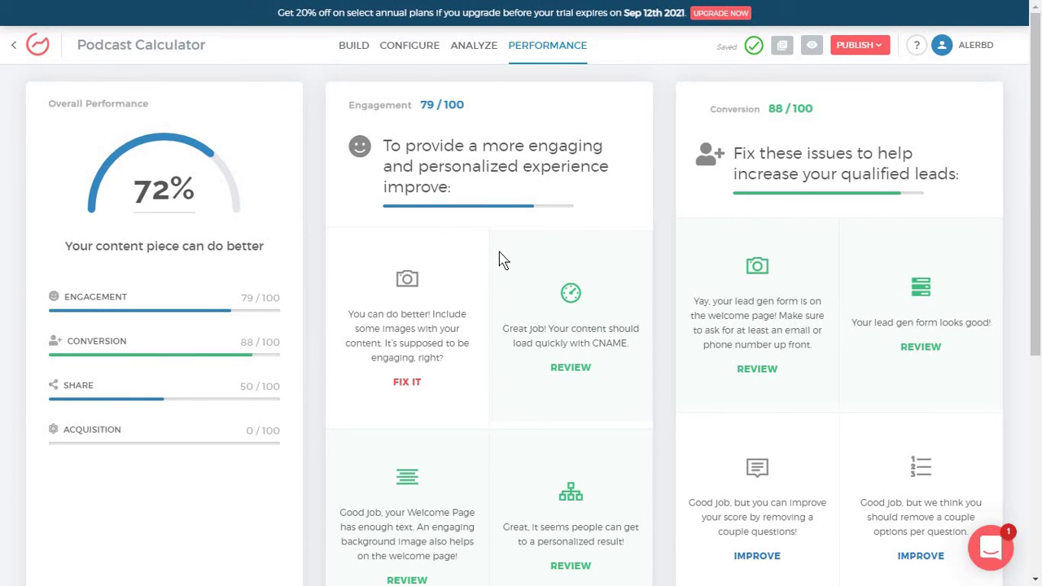
pyautogui.scroll(-2, 502, 258)
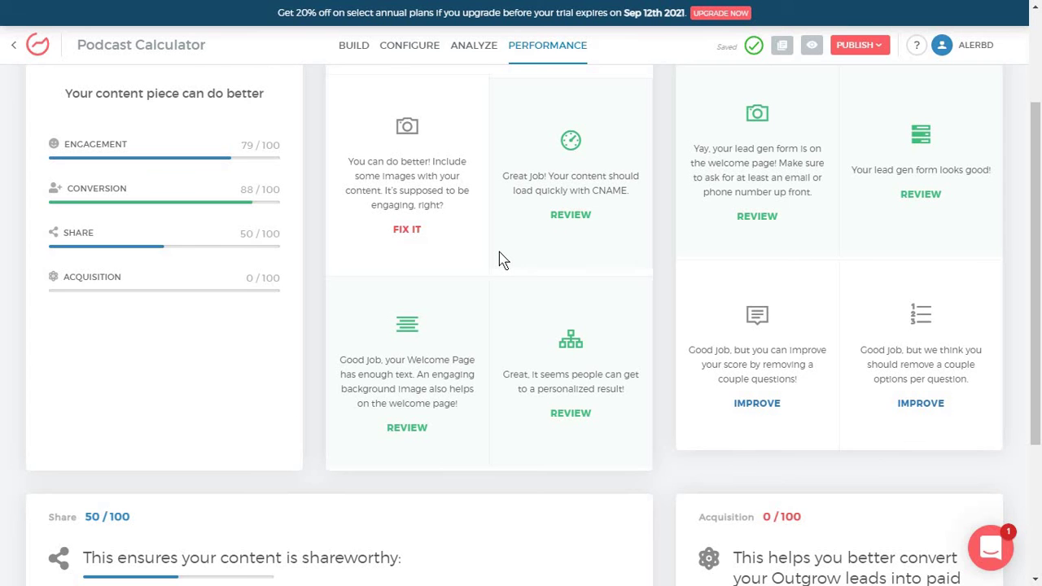
pyautogui.scroll(-3, 499, 251)
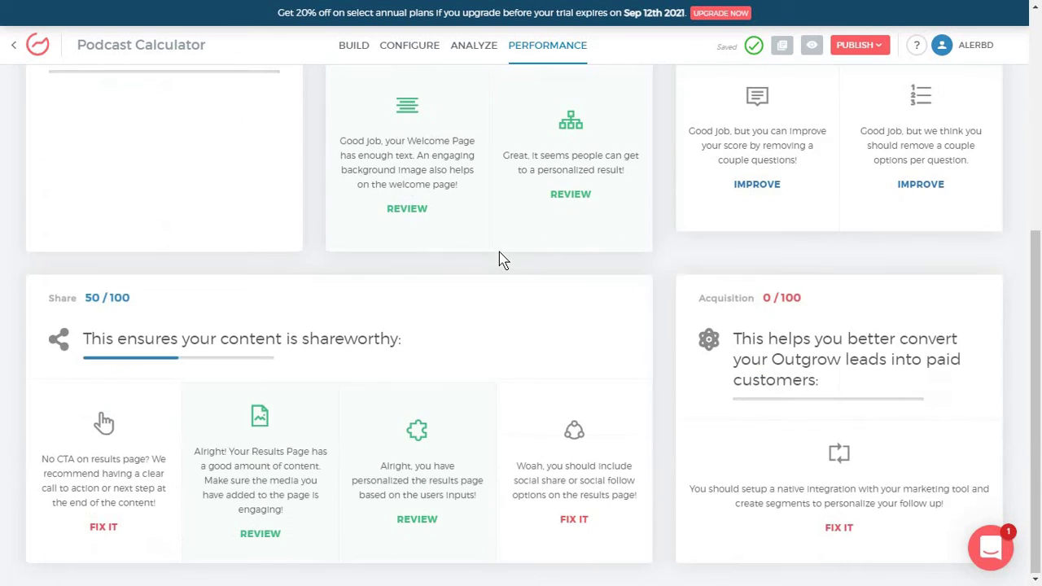
pyautogui.scroll(5, 500, 258)
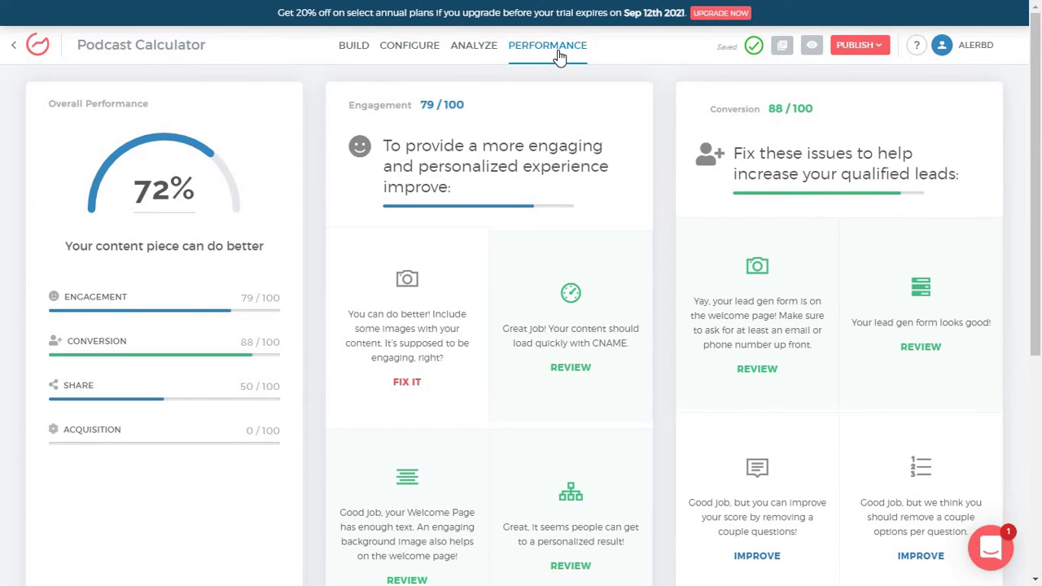
pyautogui.scroll(-2, 506, 260)
pyautogui.scroll(-3, 507, 261)
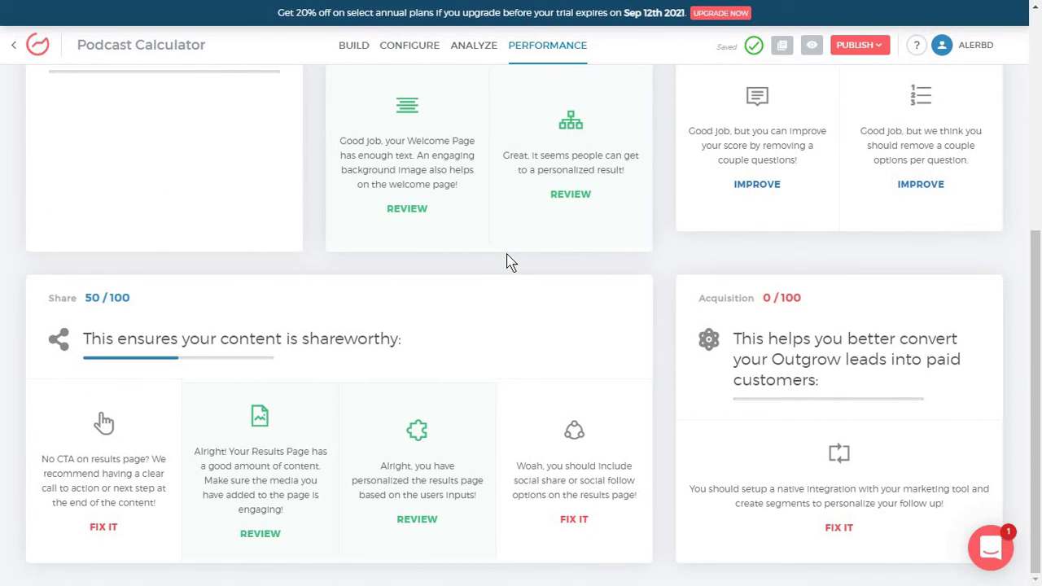
pyautogui.scroll(5, 506, 260)
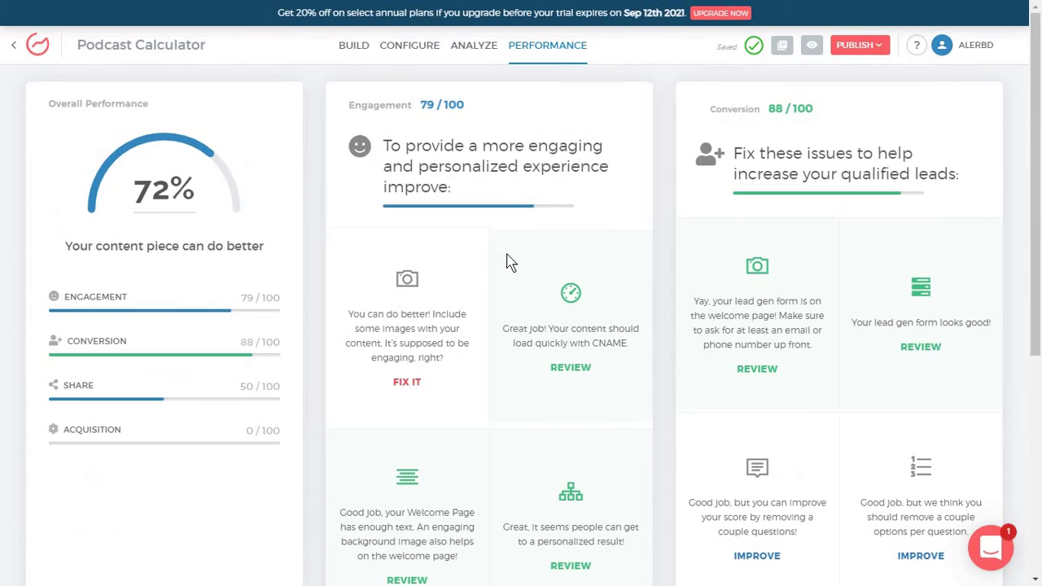
pyautogui.scroll(-5, 506, 260)
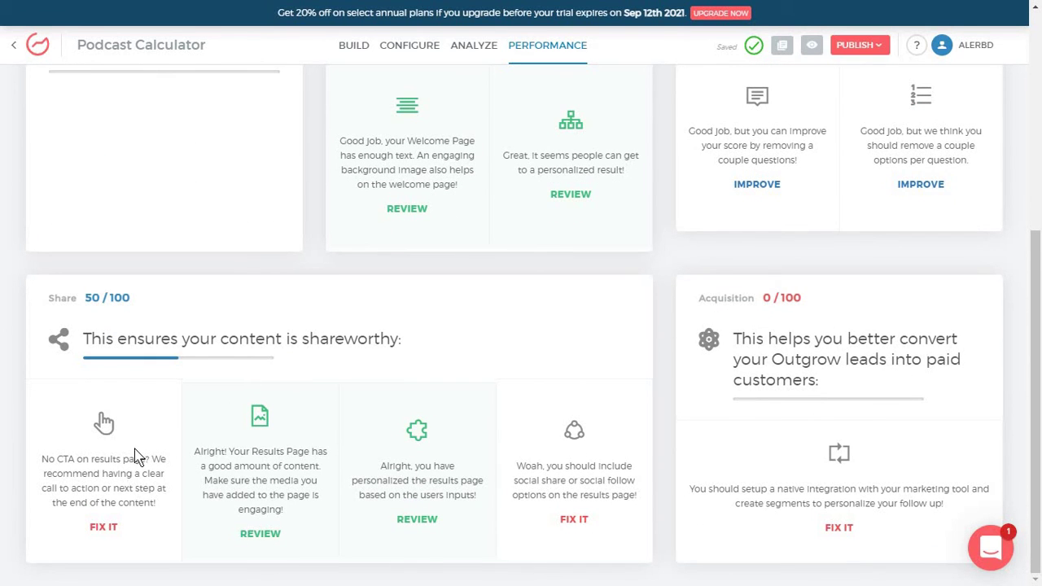
pyautogui.scroll(5, 104, 422)
# Step: Return to the calculator's builder, and look through the outcome quiz's question screens and question 1 settings
pyautogui.click(354, 48)
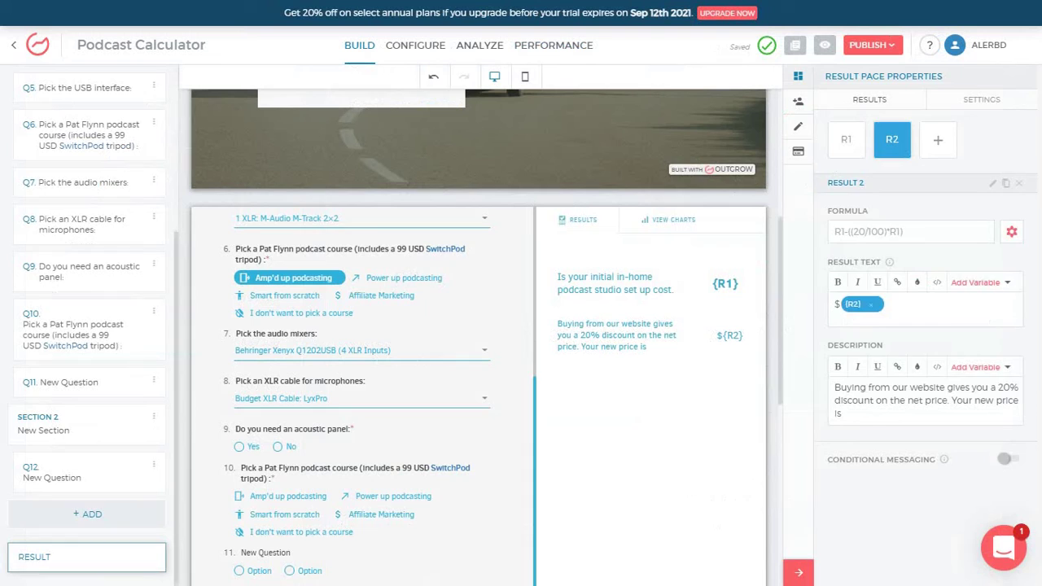
pyautogui.click(1007, 376)
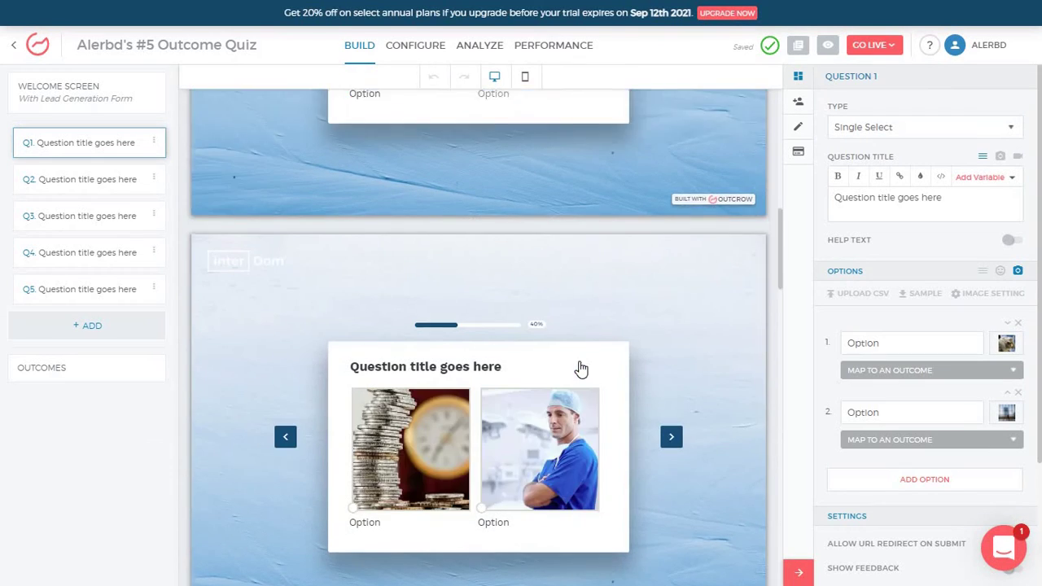
pyautogui.scroll(-3, 909, 300)
pyautogui.scroll(1, 689, 366)
pyautogui.scroll(-3, 689, 366)
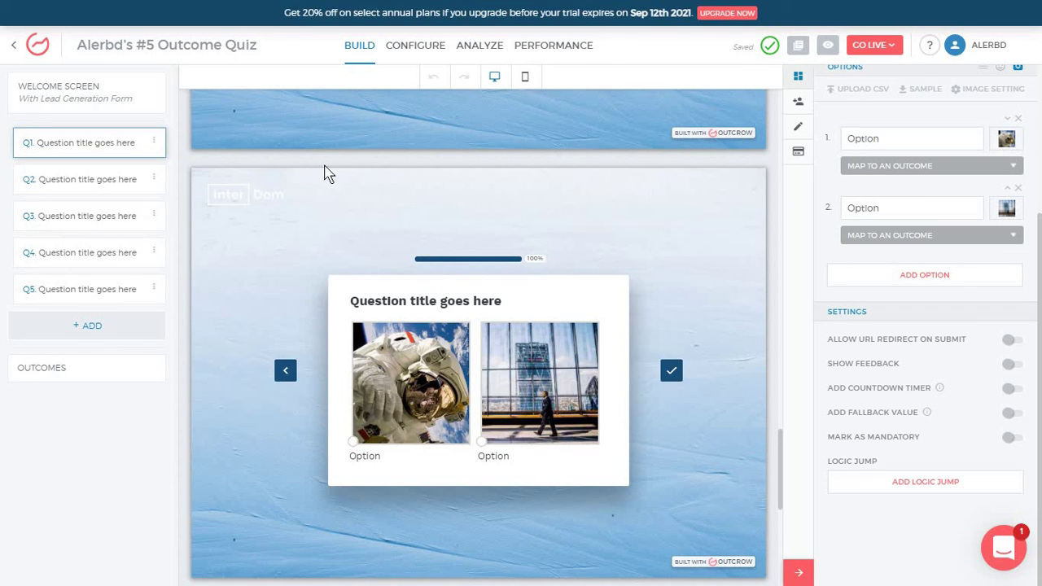
# Step: Try a logic jump for question 2 that goes to question 5 when the response is equal to the second option
pyautogui.click(155, 194)
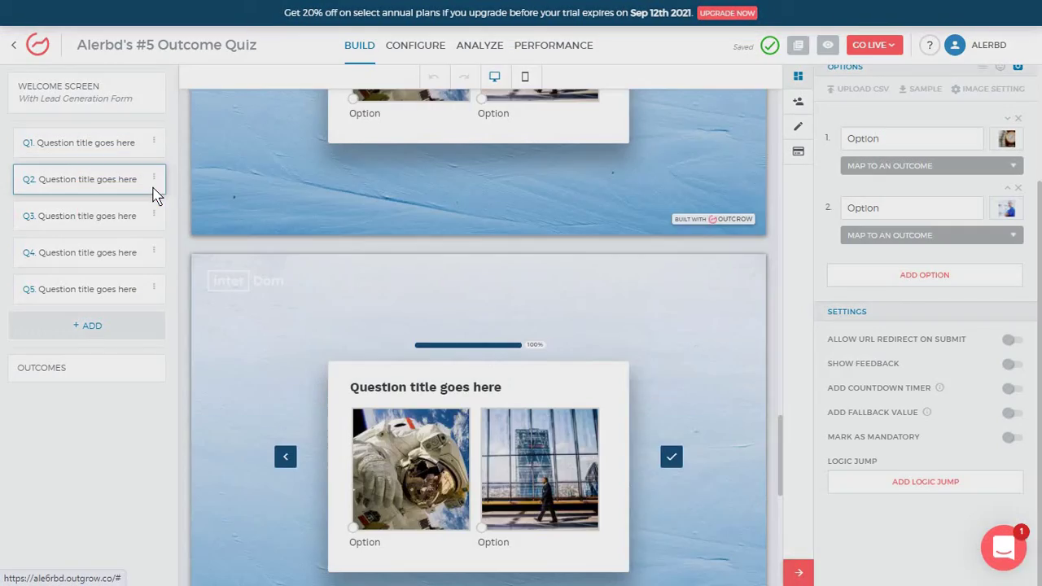
pyautogui.click(487, 257)
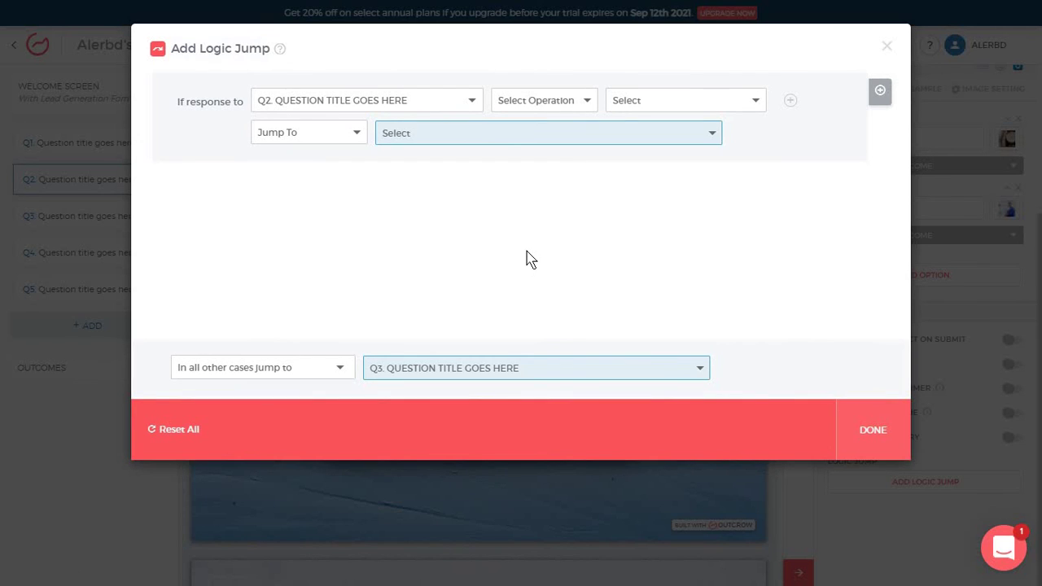
pyautogui.click(560, 111)
pyautogui.click(526, 130)
pyautogui.click(670, 107)
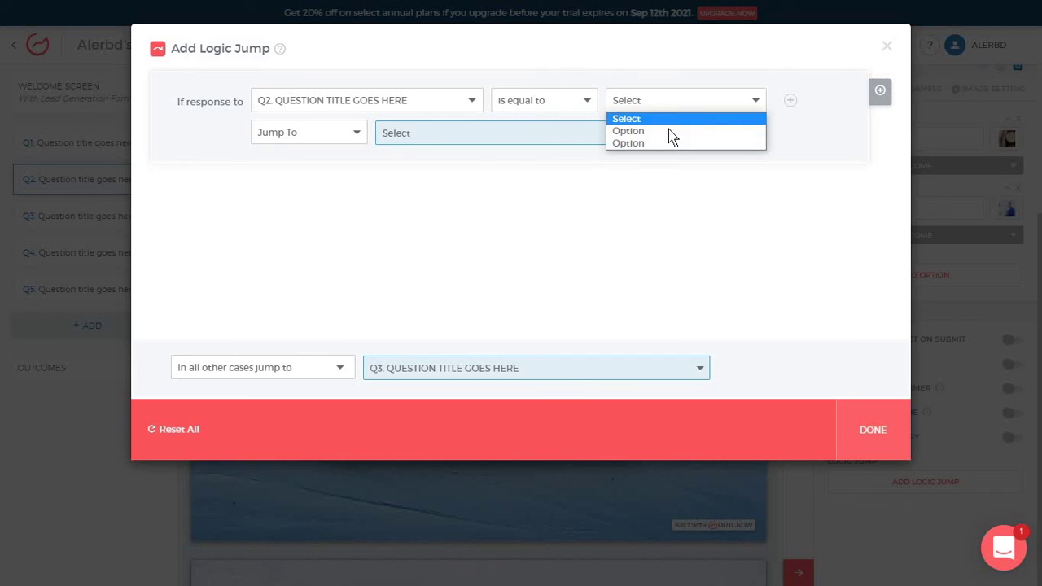
pyautogui.click(688, 143)
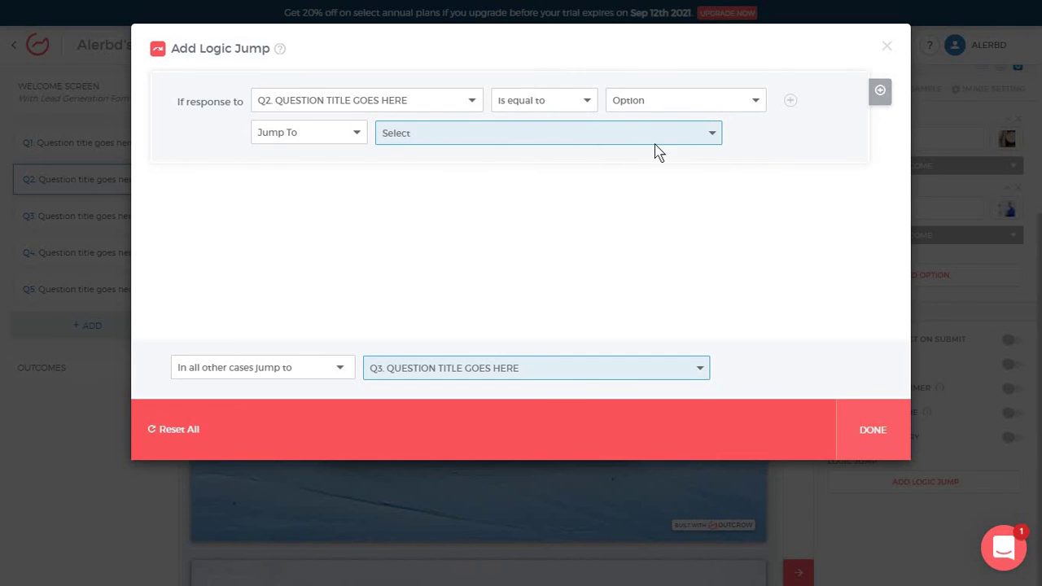
pyautogui.click(427, 140)
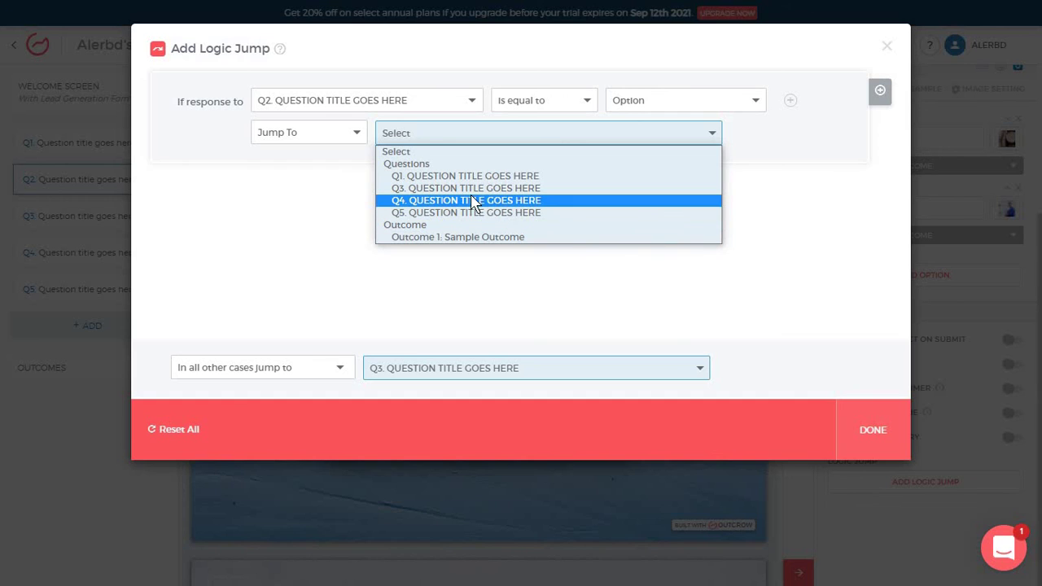
pyautogui.click(495, 213)
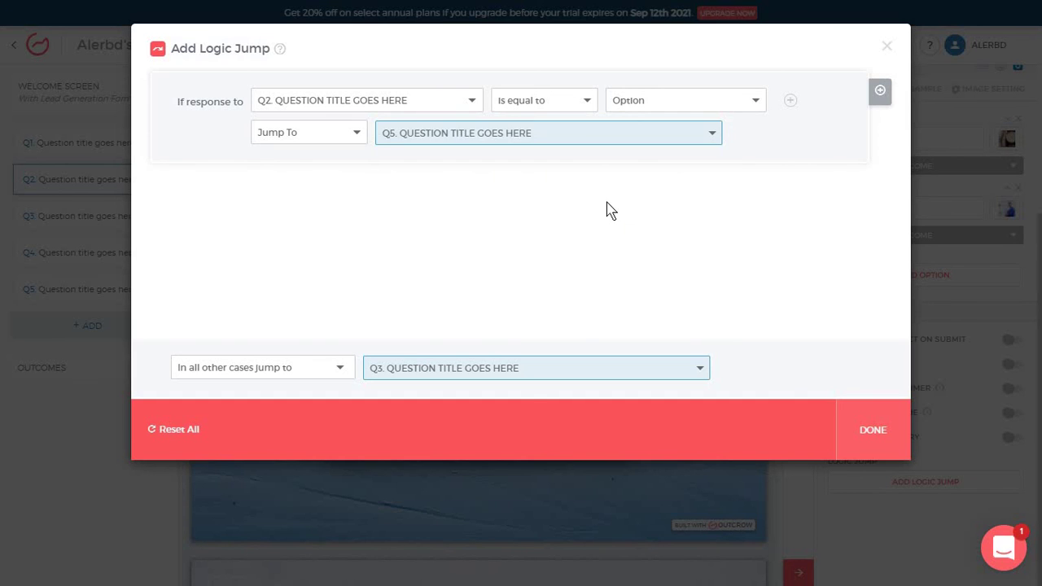
pyautogui.click(887, 46)
# Step: Create an assessment from scratch with The Paris layout and open its second question
pyautogui.scroll(-1, 448, 267)
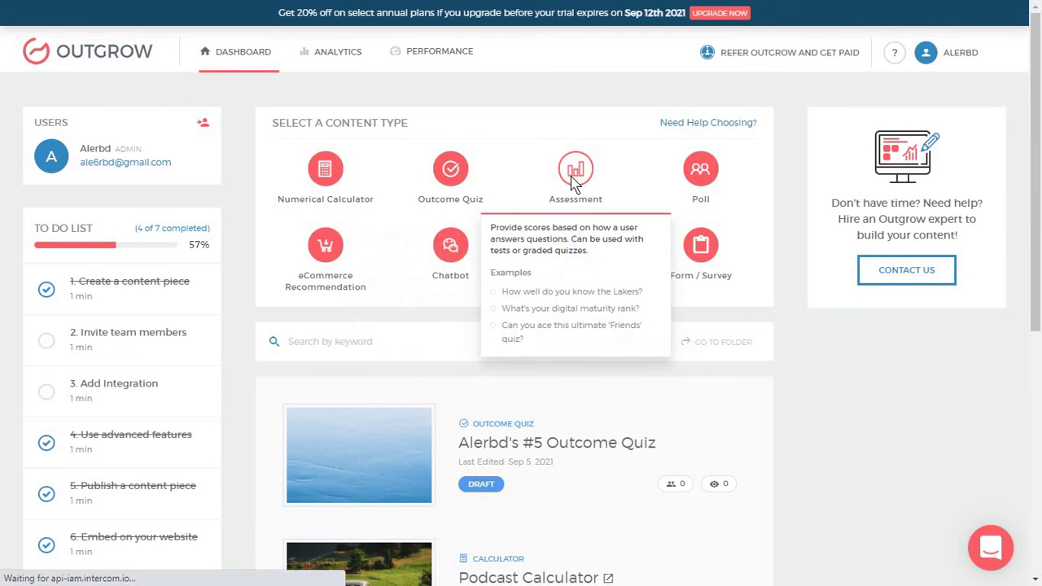
pyautogui.click(571, 176)
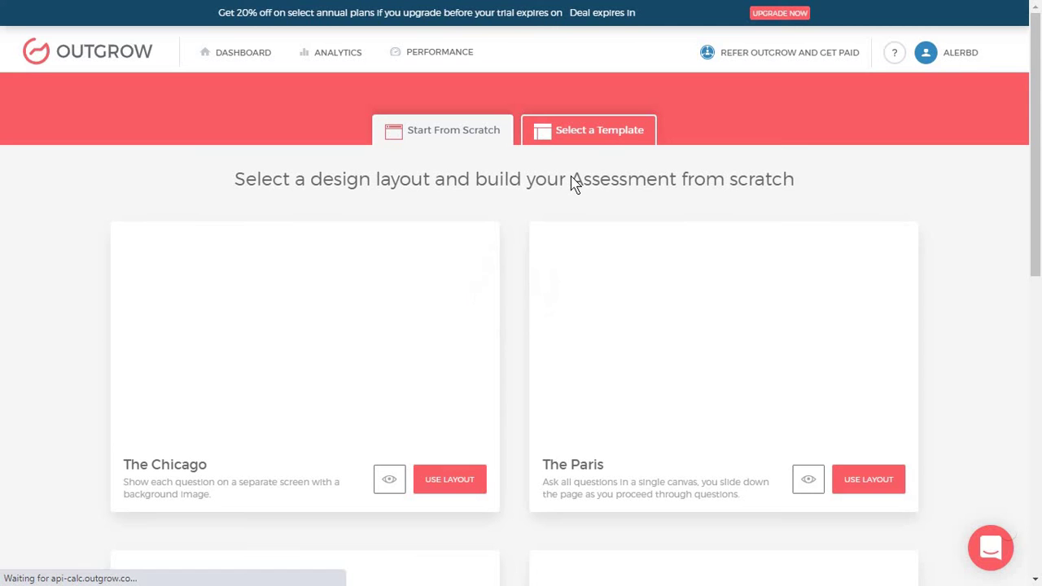
pyautogui.click(878, 478)
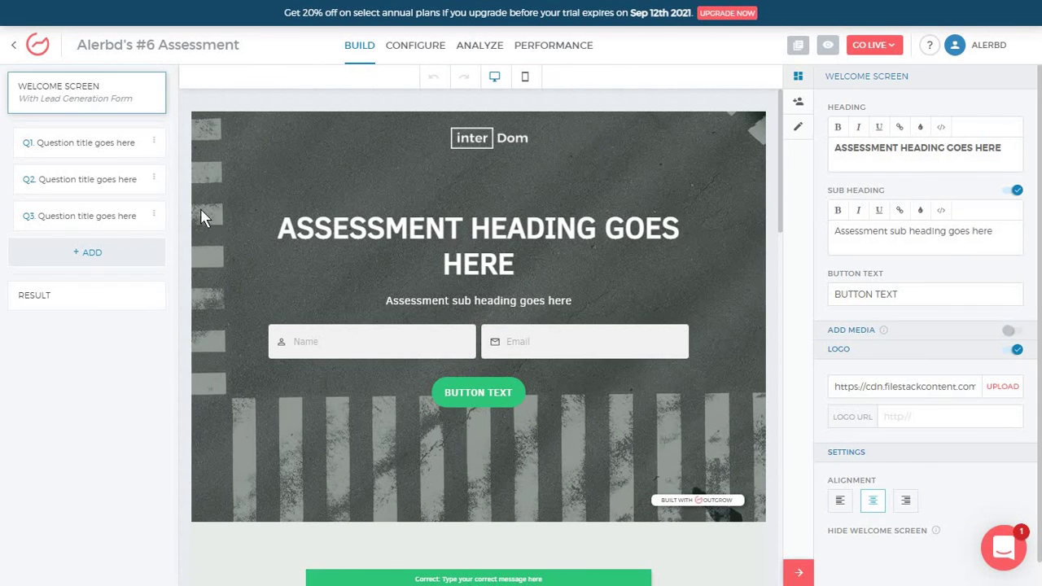
pyautogui.click(148, 180)
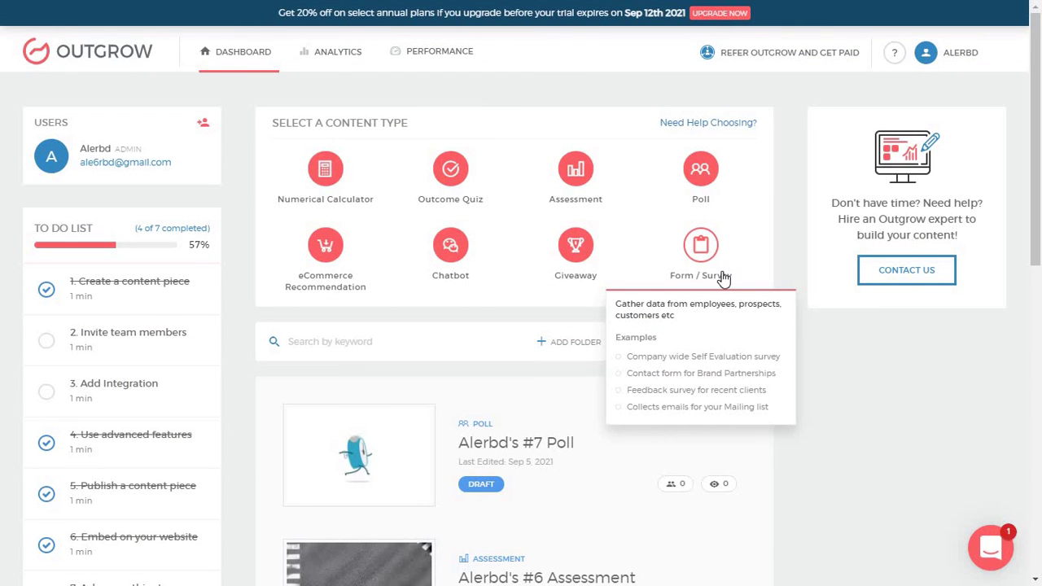
# Step: Create a chatbot from the HR template "Should There Be A Meeting" and open its question about how long the meeting should take
pyautogui.moveTo(585, 259)
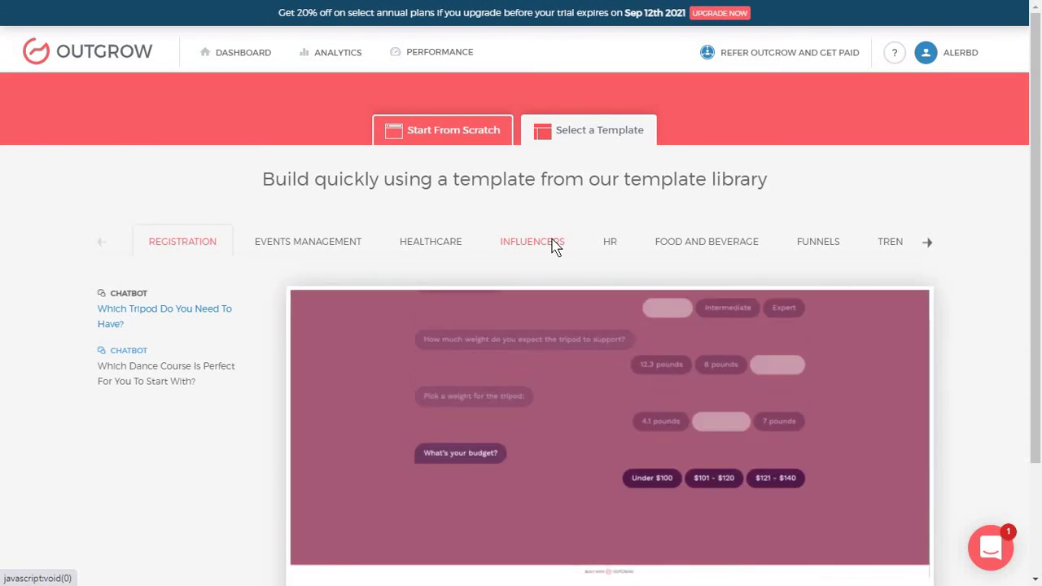
pyautogui.click(550, 244)
pyautogui.click(603, 244)
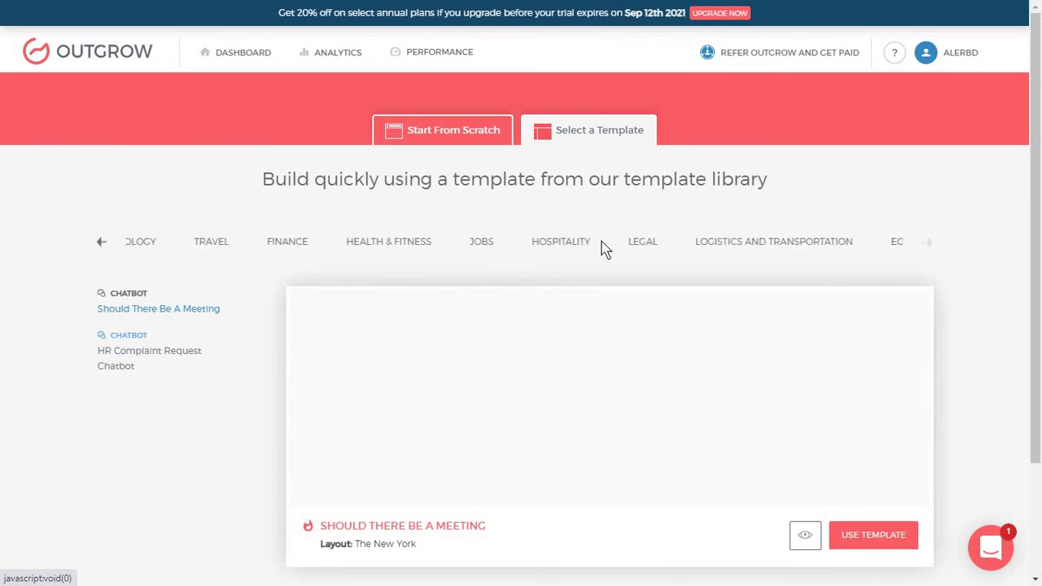
pyautogui.scroll(-2, 499, 300)
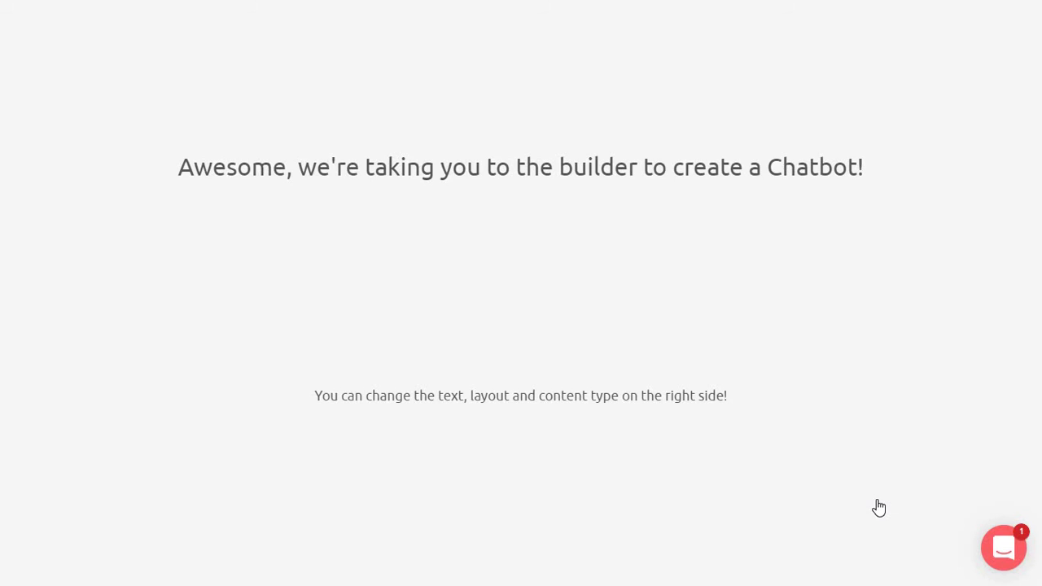
pyautogui.scroll(-5, 103, 298)
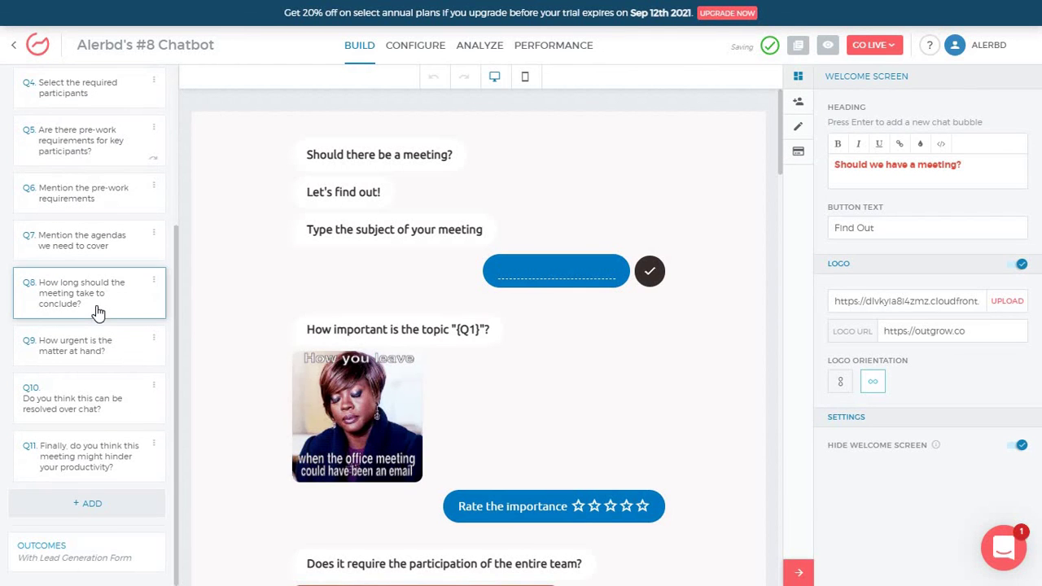
pyautogui.click(102, 312)
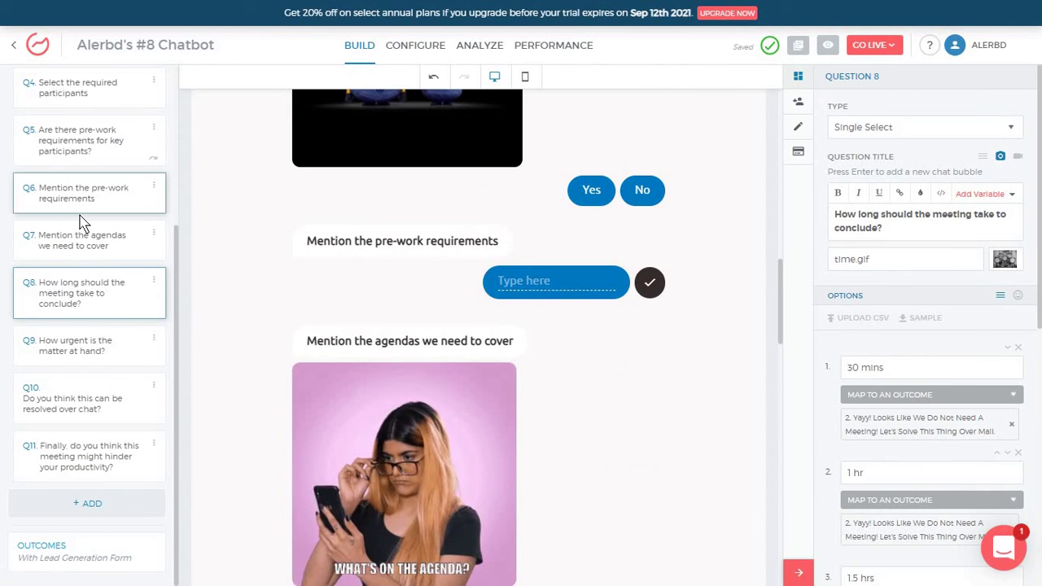
# Step: Preview the "Should There Be A Meeting" chatbot and submit "gfgfgfgfgfg" as the subject of the meeting
pyautogui.scroll(3, 70, 117)
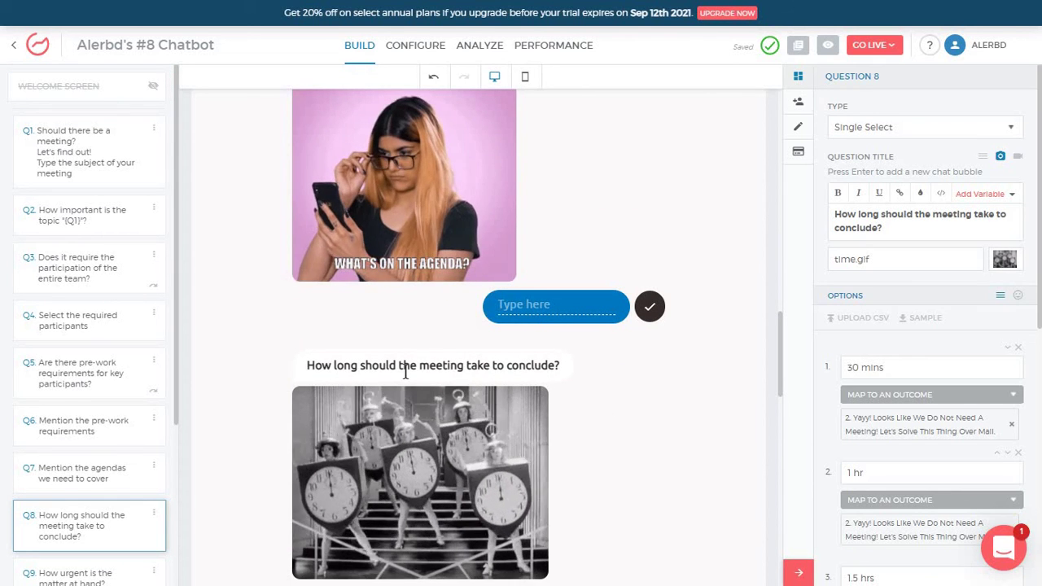
pyautogui.scroll(4, 447, 242)
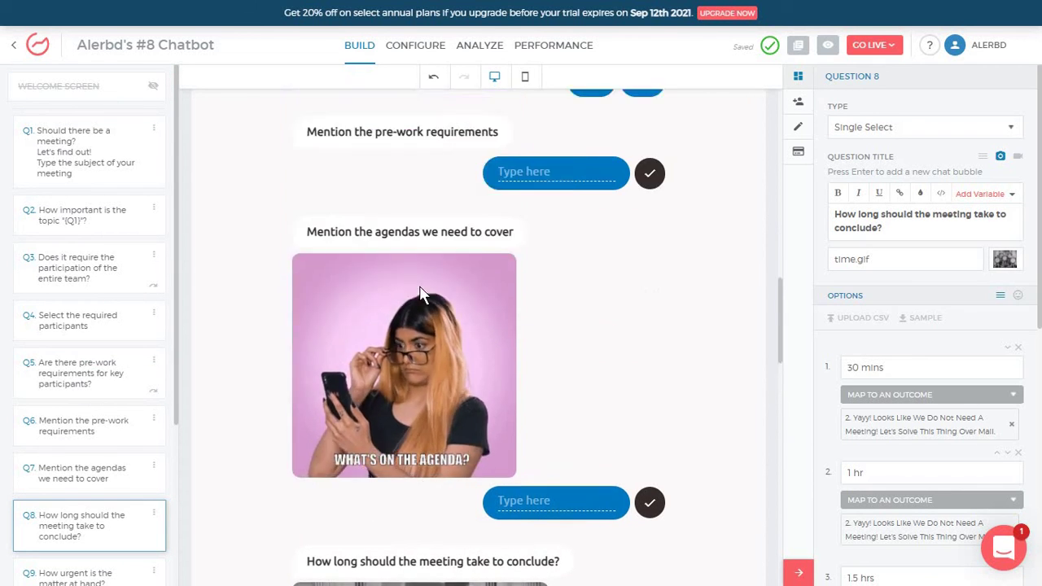
pyautogui.click(558, 280)
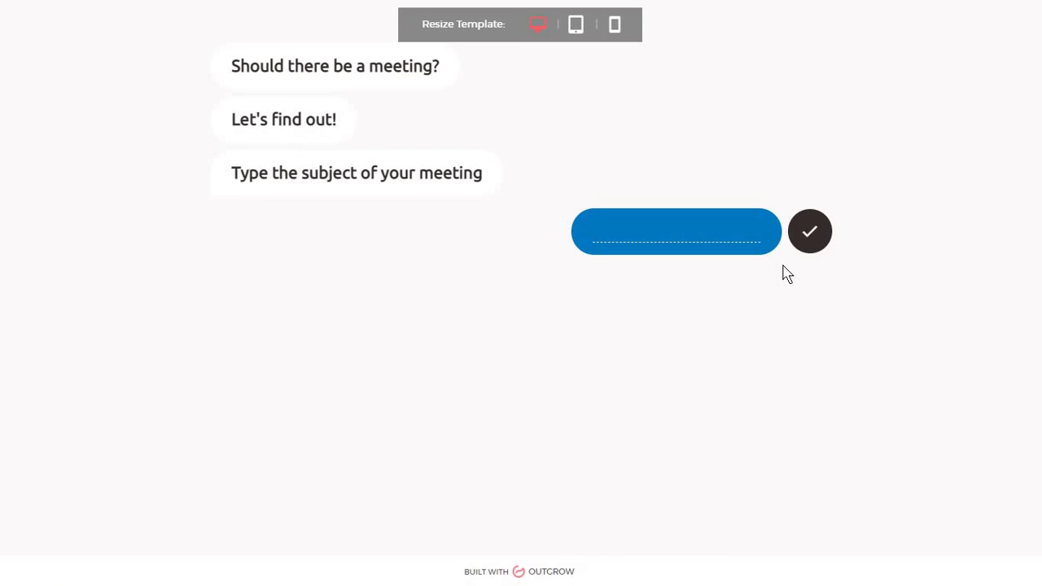
pyautogui.write('gfg')
pyautogui.click(804, 243)
pyautogui.write('gfgfgfgfgfgfgf')
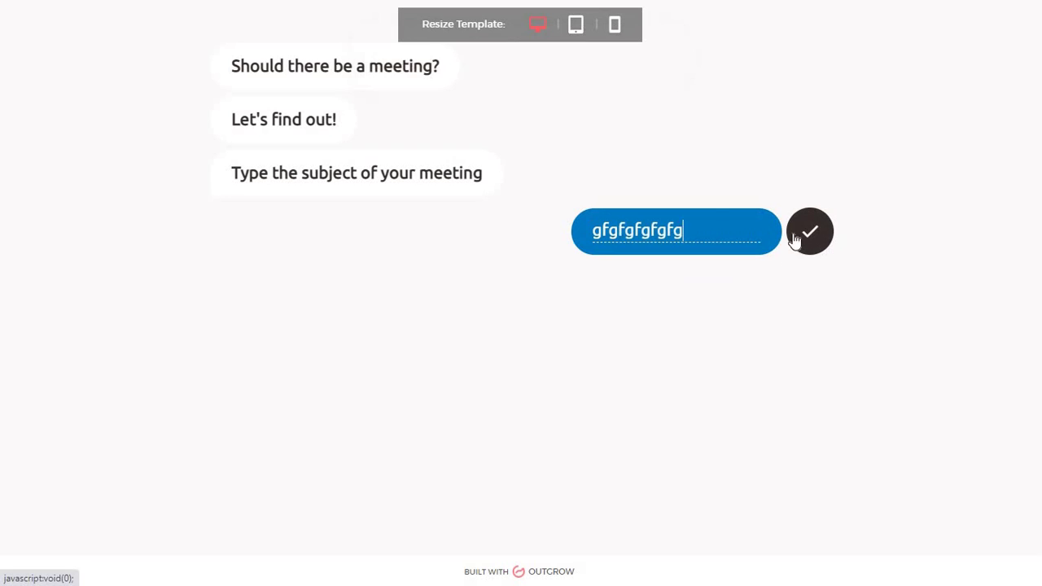
pyautogui.click(802, 237)
# Step: In the chatbot preview, rate the importance four stars, answer No to whole-team participation and Yes to pre-work requirements
pyautogui.click(766, 444)
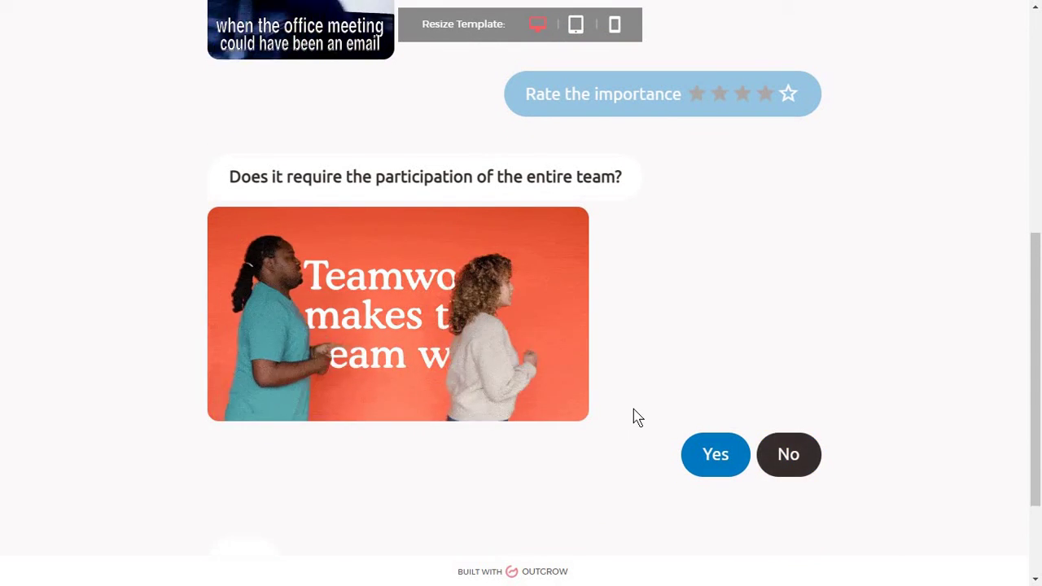
pyautogui.press('Return')
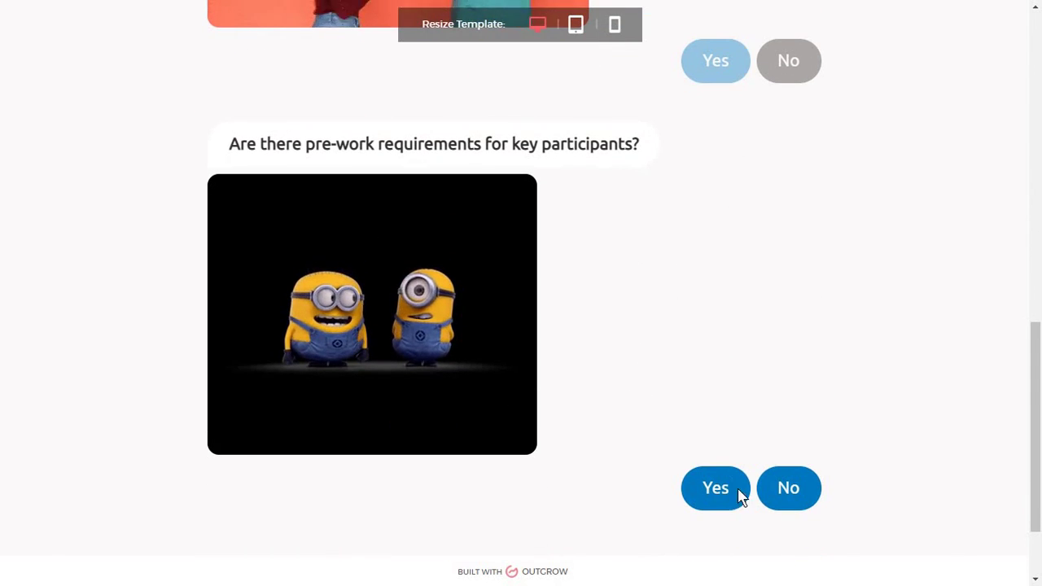
pyautogui.click(740, 494)
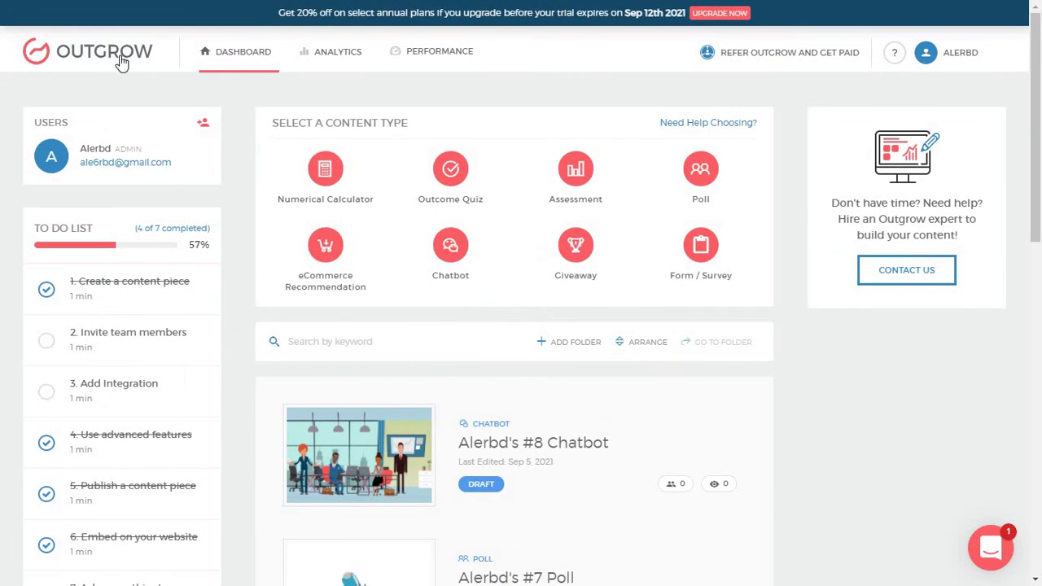
# Step: Return to the dashboard and look over the available content types and the list of created content pieces
pyautogui.moveTo(326, 198)
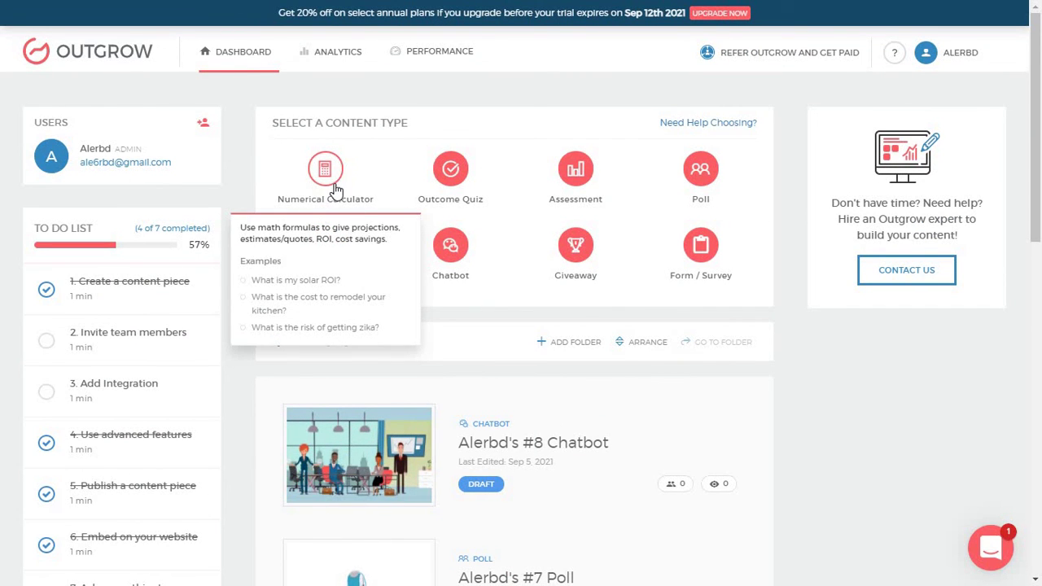
pyautogui.scroll(-2, 268, 204)
pyautogui.scroll(2, 268, 204)
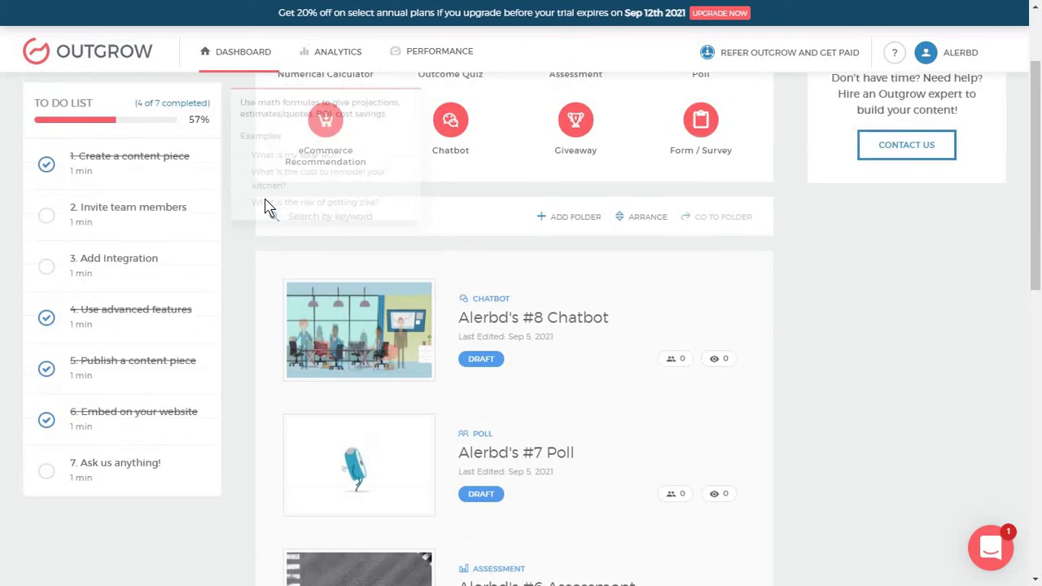
pyautogui.scroll(-3, 268, 204)
pyautogui.scroll(3, 268, 196)
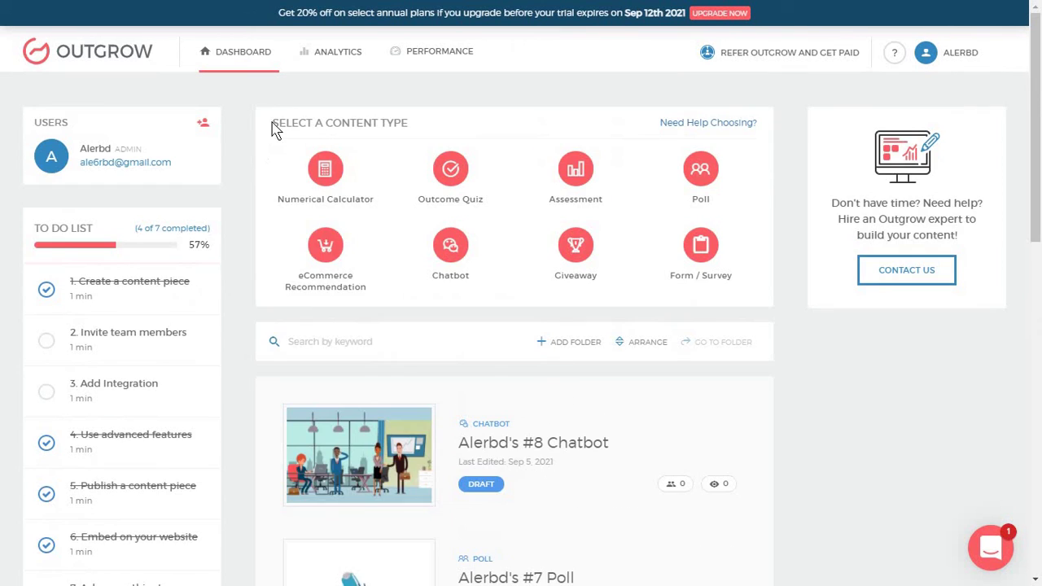